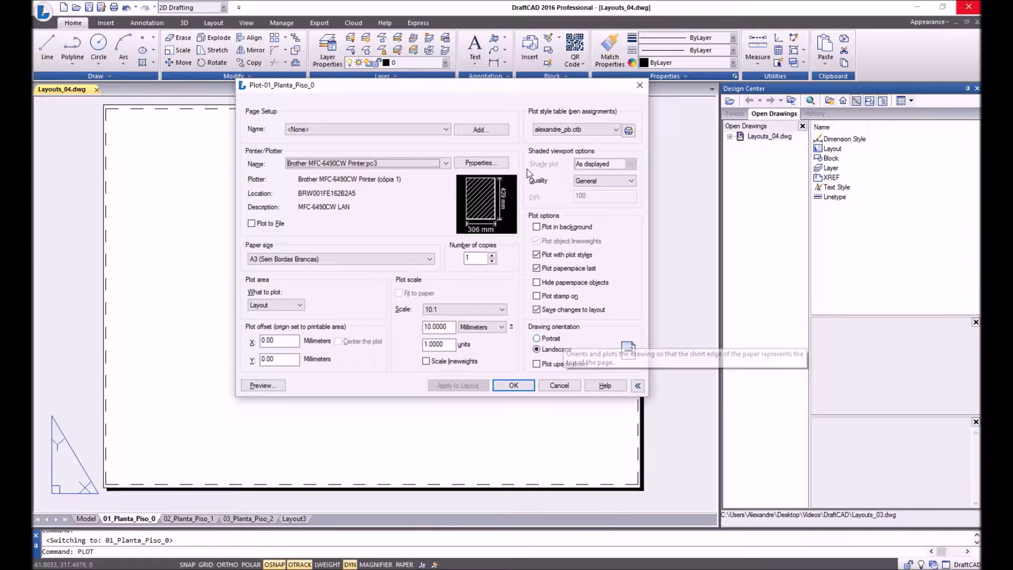
Keep alexandre_pb.ctb as the plot style table for the 01_Planta_Piso_0 layout.
click(588, 133)
click(589, 132)
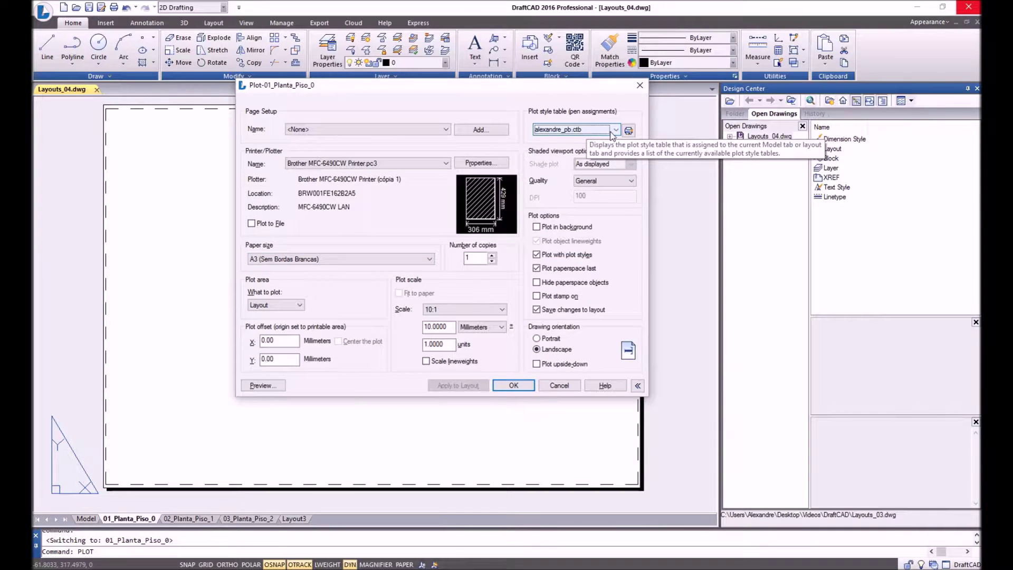
Review the alexandre_pb.ctb colour pen settings, then cancel the editor and the Plot dialog unchanged.
click(629, 132)
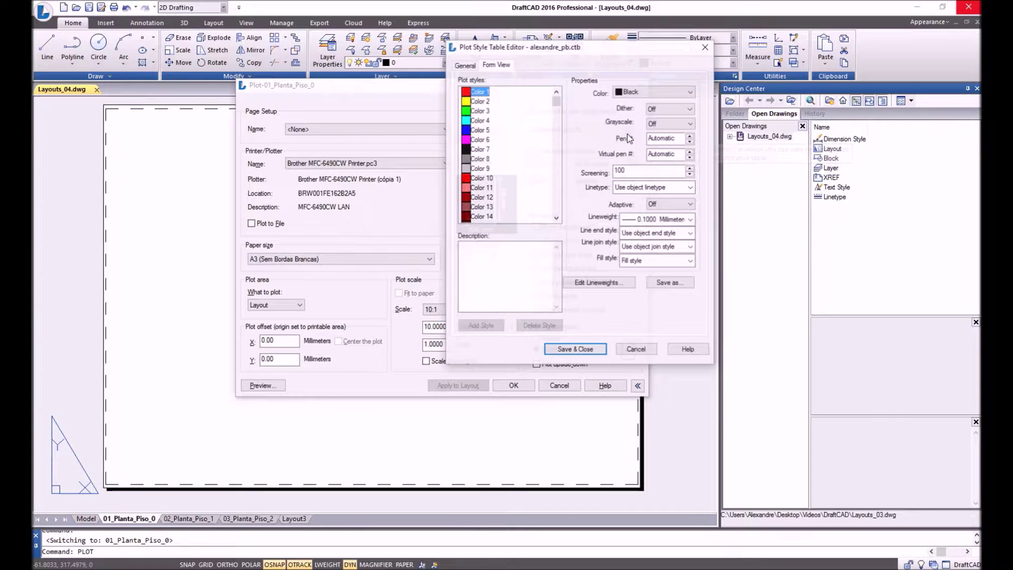
drag(481, 101, 486, 199)
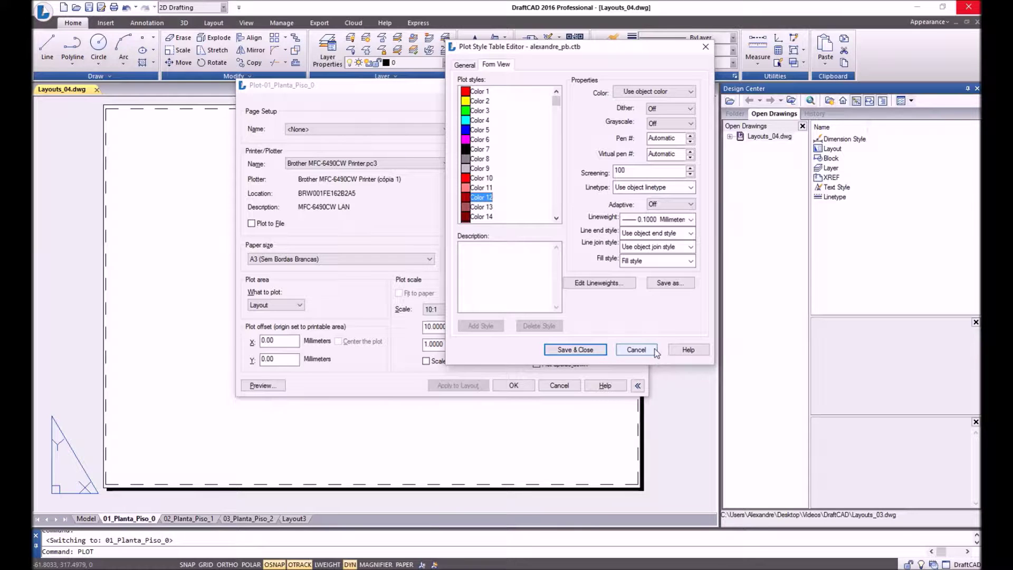
click(636, 350)
click(559, 385)
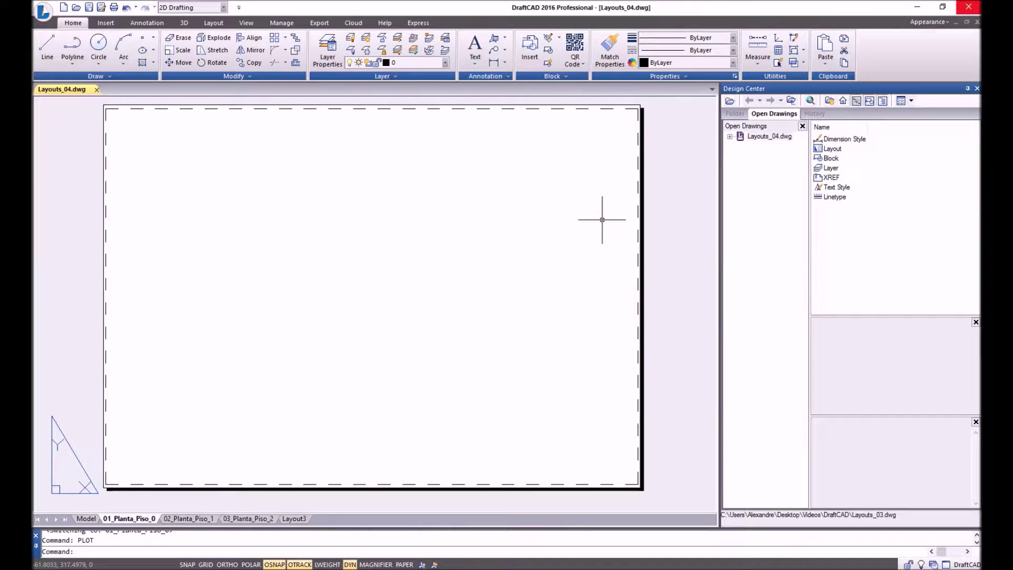
Rerun PLOT to set 01_Planta_Piso_0 to Portrait orientation, then centre the upright sheet.
text(plot)
key(Return)
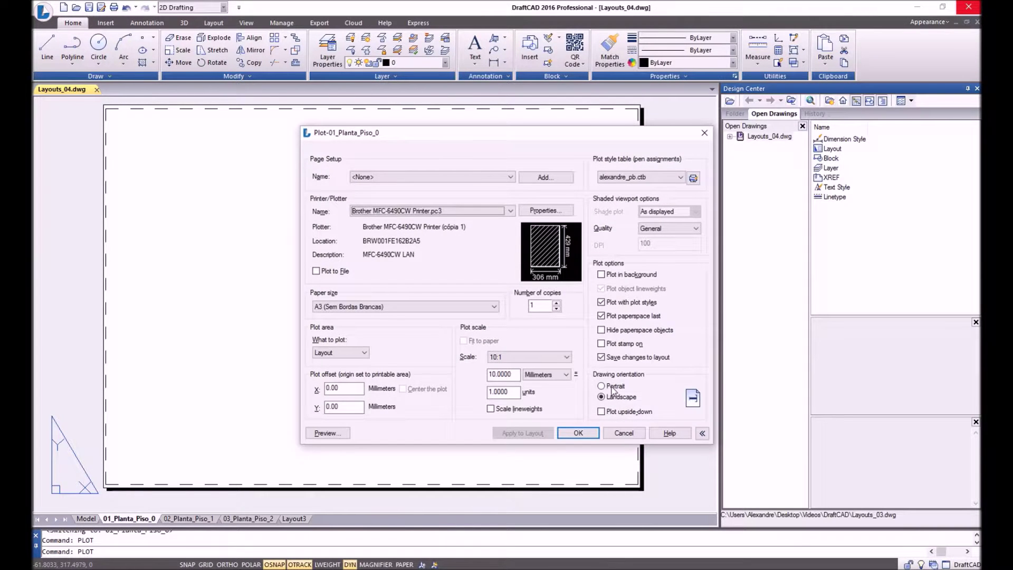
click(612, 387)
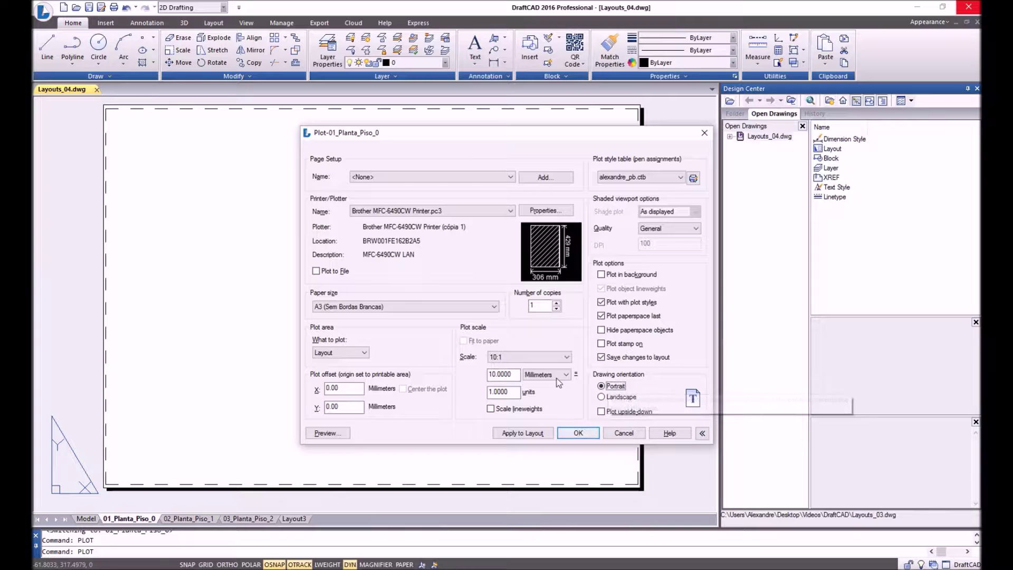
click(579, 434)
middle_drag(270, 238, 375, 228)
scroll(376, 229, up, 3)
scroll(391, 183, down, 2)
middle_drag(391, 184, 392, 221)
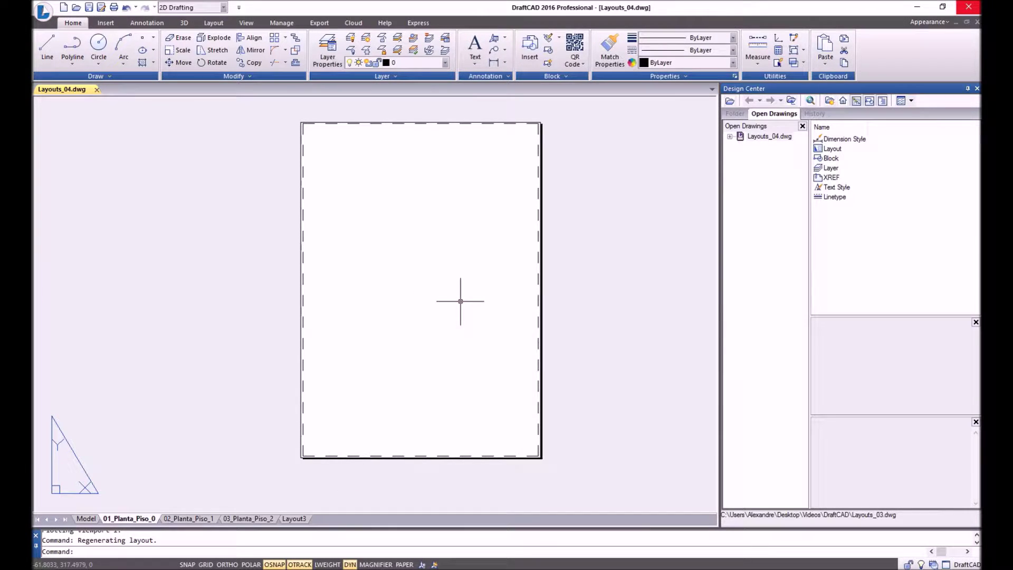
Draw a closed 21 by 29.7 rectangular frame with LINE and Ortho.
text(l)
key(Return)
click(318, 442)
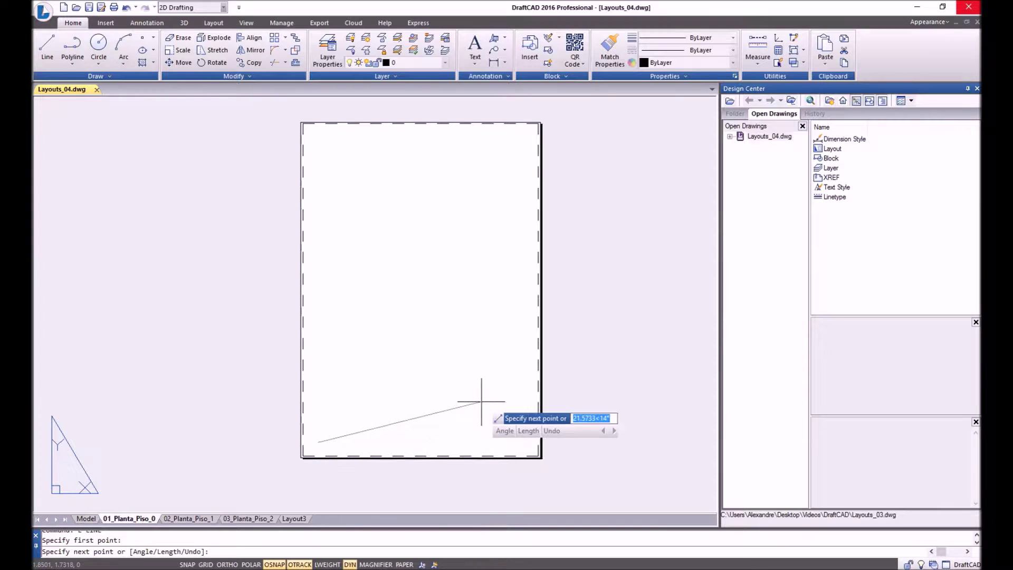
key(F8)
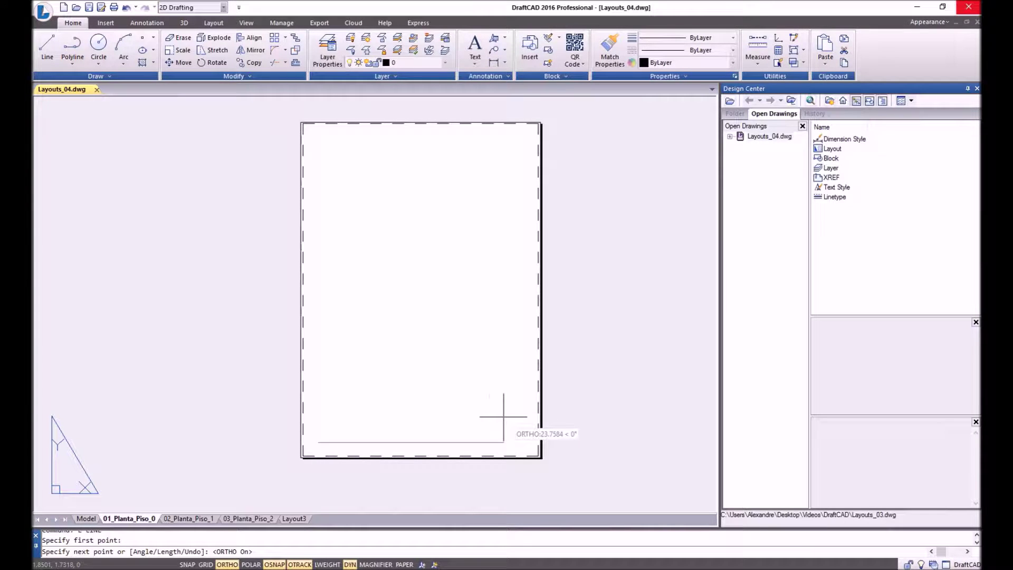
text(21)
key(Return)
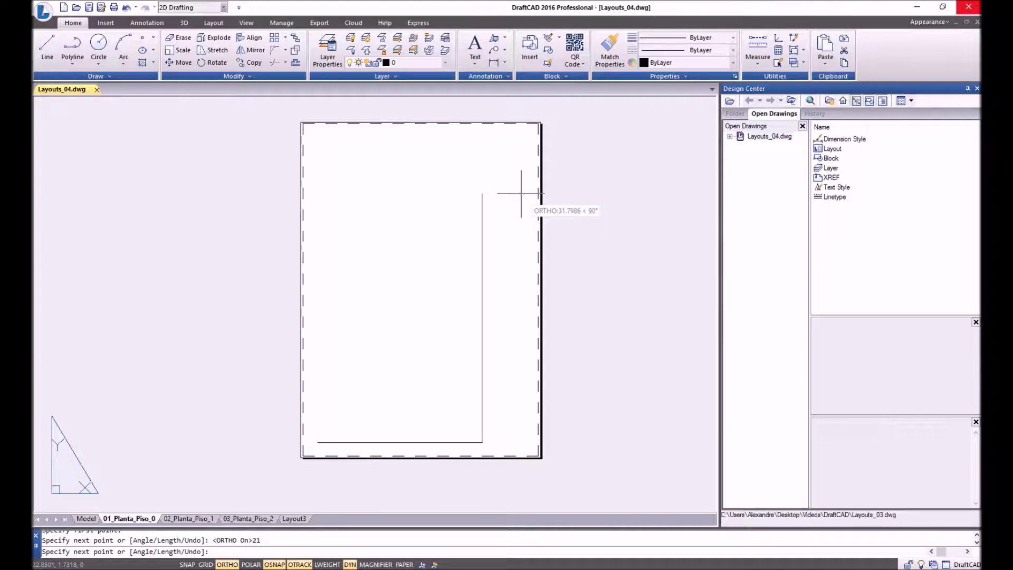
text(29.7)
key(Return)
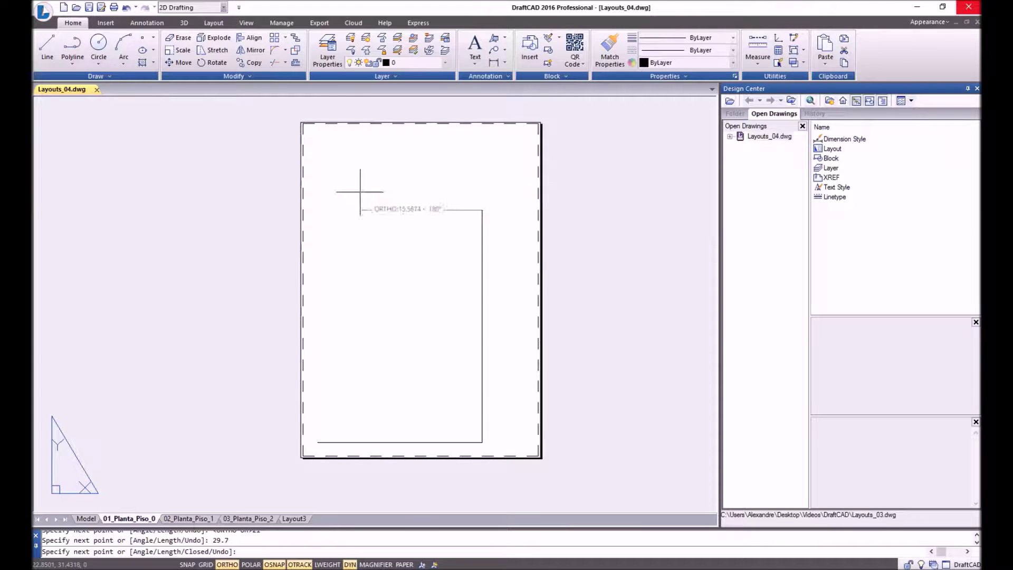
text(21)
key(Return)
text(c)
key(Return)
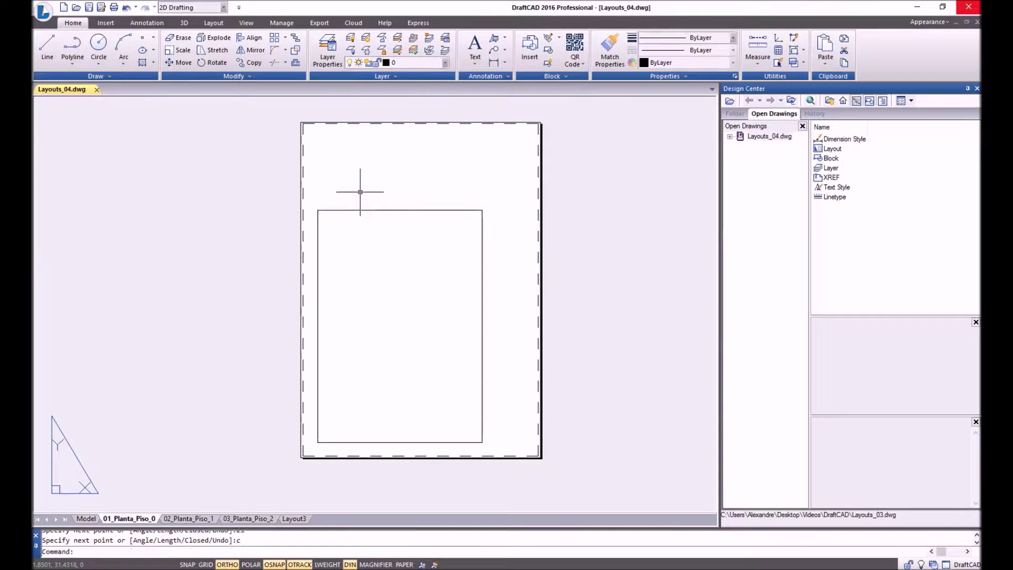
Offset the frame's left edge 3 units inward to form a narrow strip.
text(o)
key(Return)
text(3)
key(Return)
click(318, 252)
click(352, 257)
key(Escape)
Draw a horizontal line from the left edge's midpoint to the offset strip line.
text(l)
key(Return)
click(317, 327)
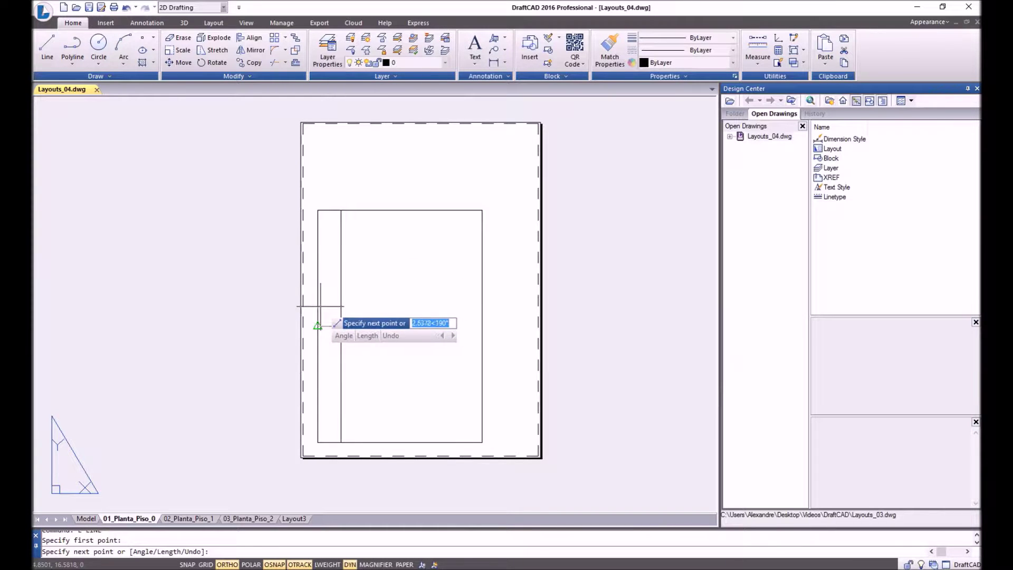
click(341, 327)
key(Return)
scroll(368, 358, up, 2)
middle_drag(407, 392, 408, 392)
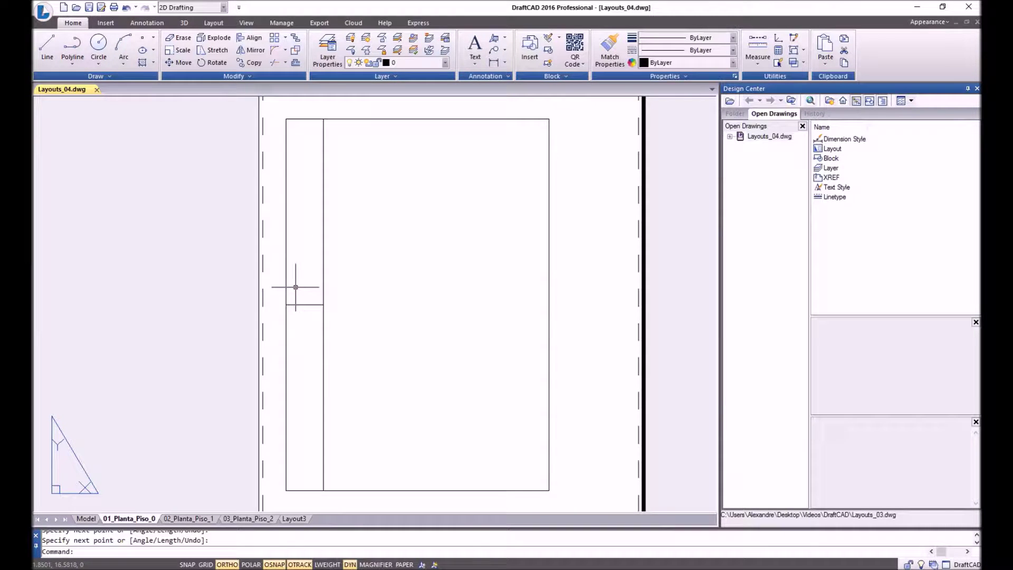
Open LA.dwg ignoring its unresolved references, then return to Layouts_04.dwg.
click(44, 12)
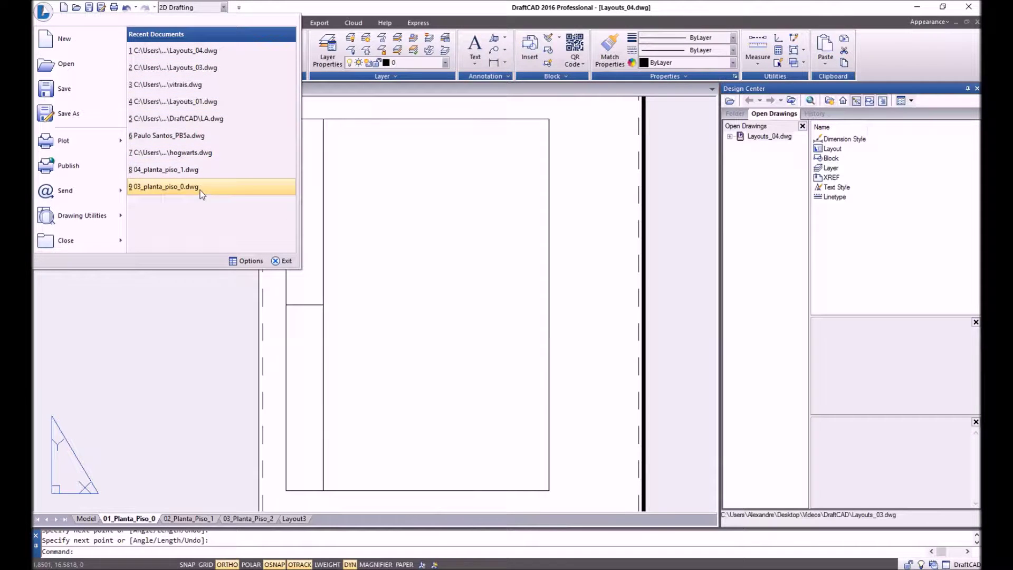
click(208, 137)
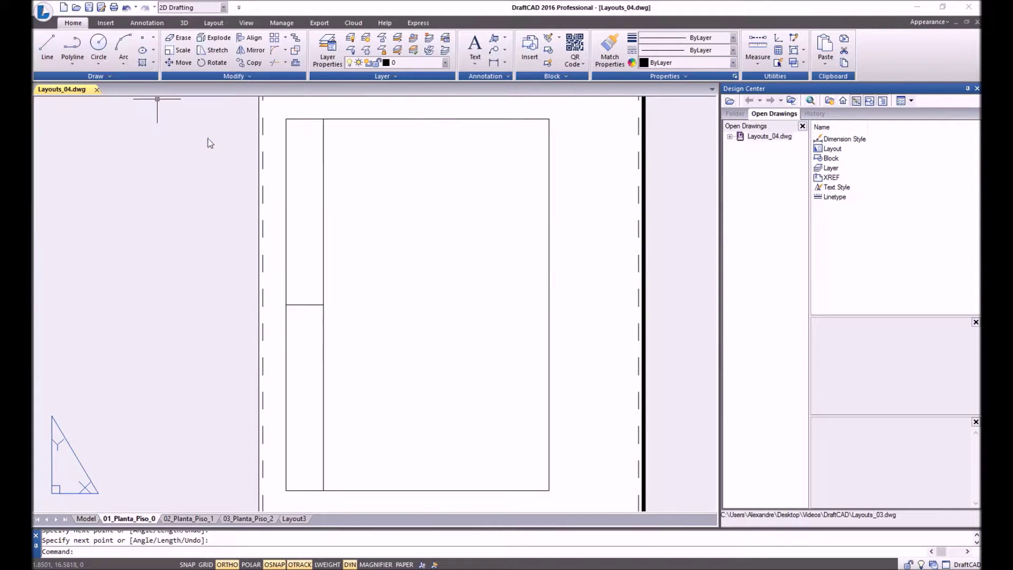
click(582, 300)
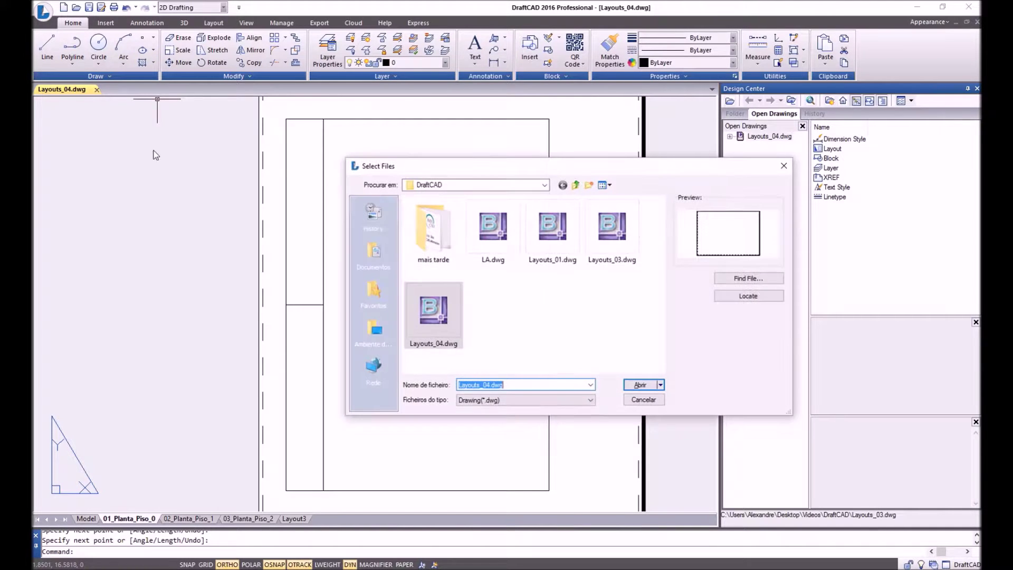
click(493, 227)
click(643, 385)
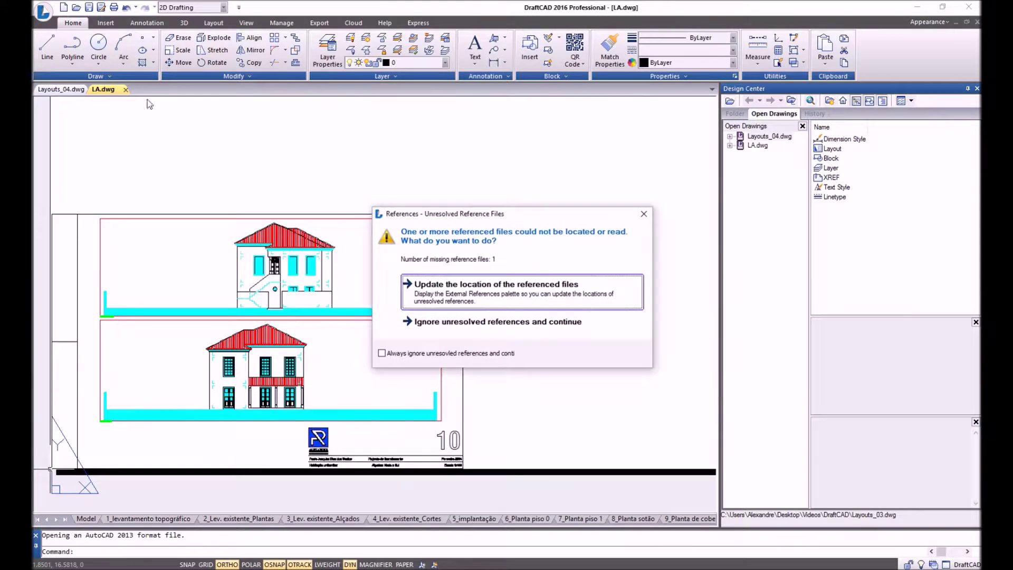
click(496, 321)
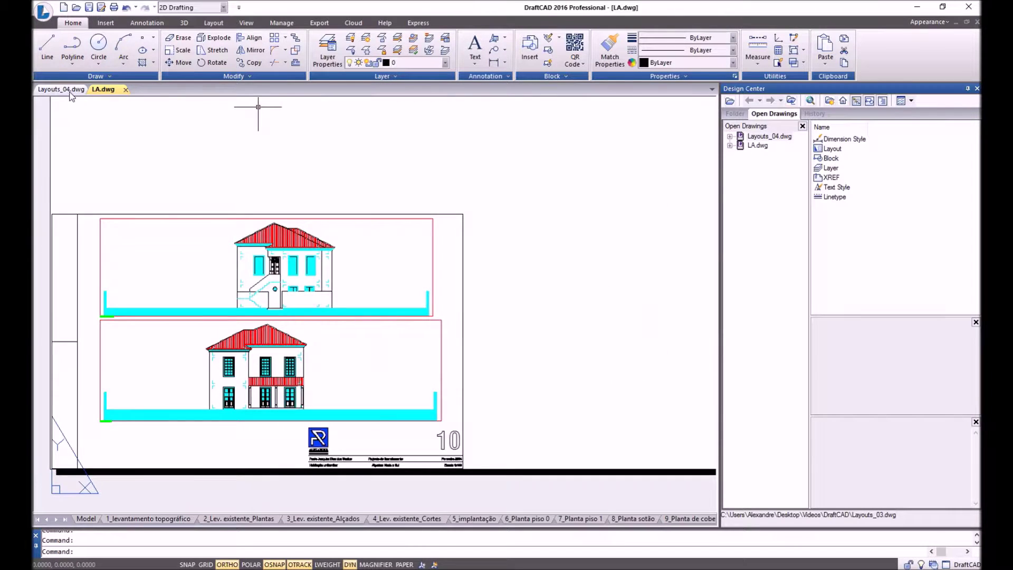
click(60, 89)
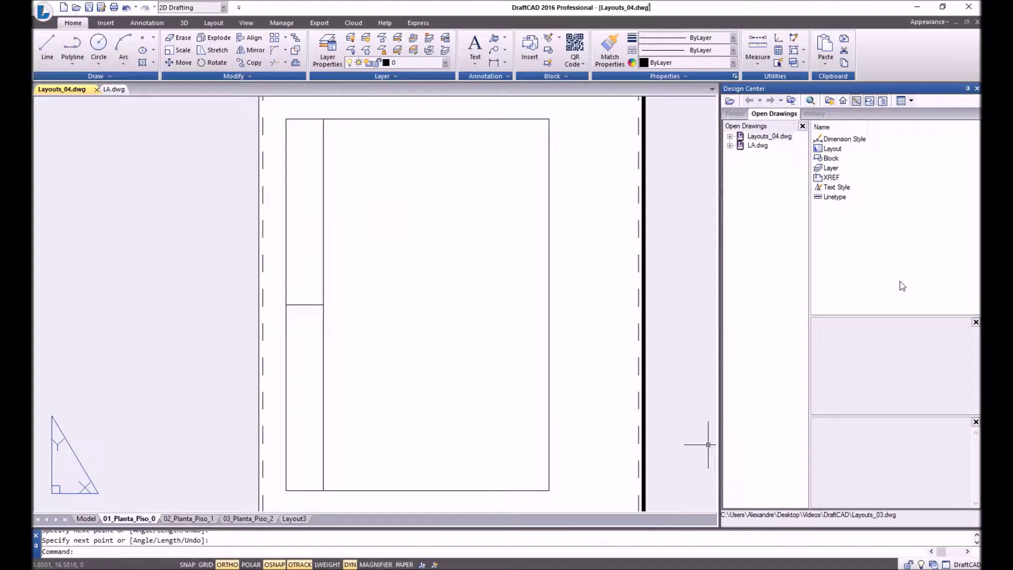
In Design Center, list LA.dwg's 49 blocks and select the RÓTULO title block.
click(730, 137)
click(731, 210)
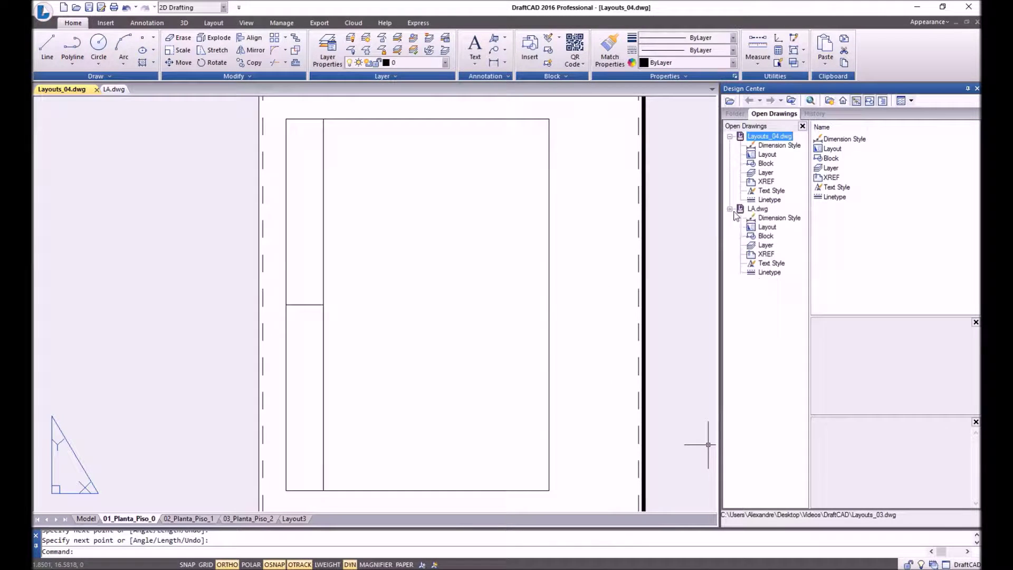
click(766, 246)
click(765, 235)
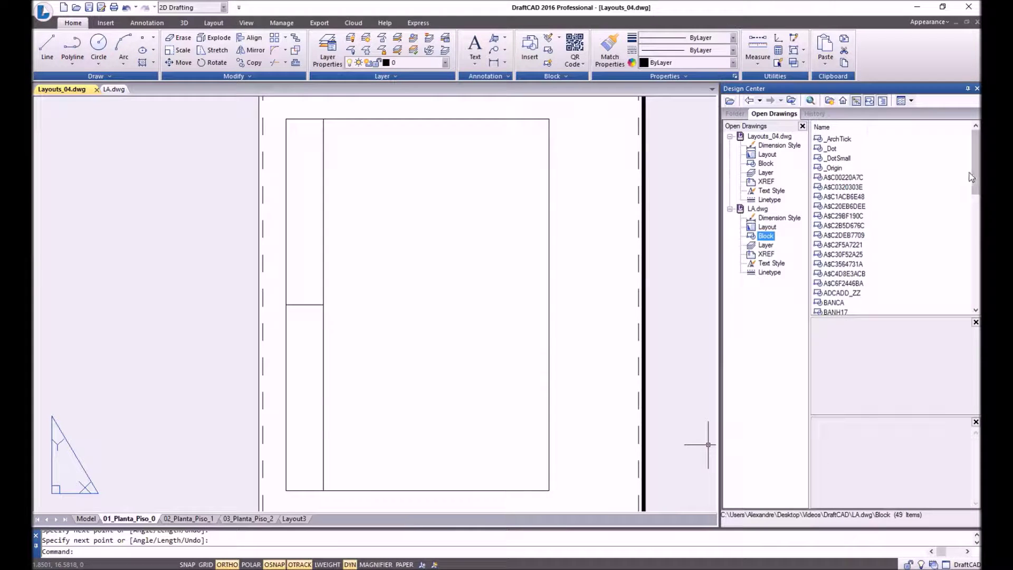
drag(975, 187, 975, 298)
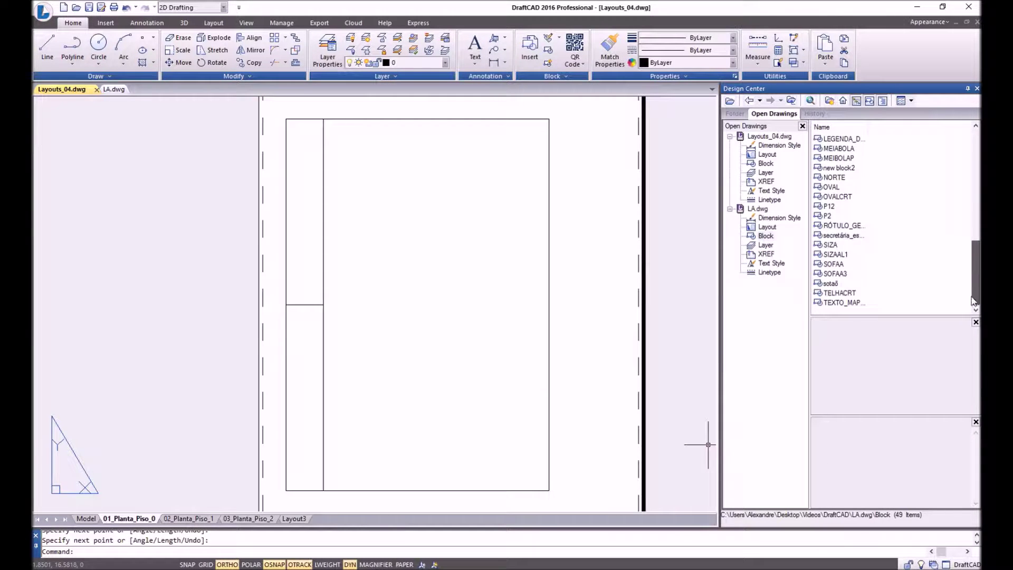
click(839, 228)
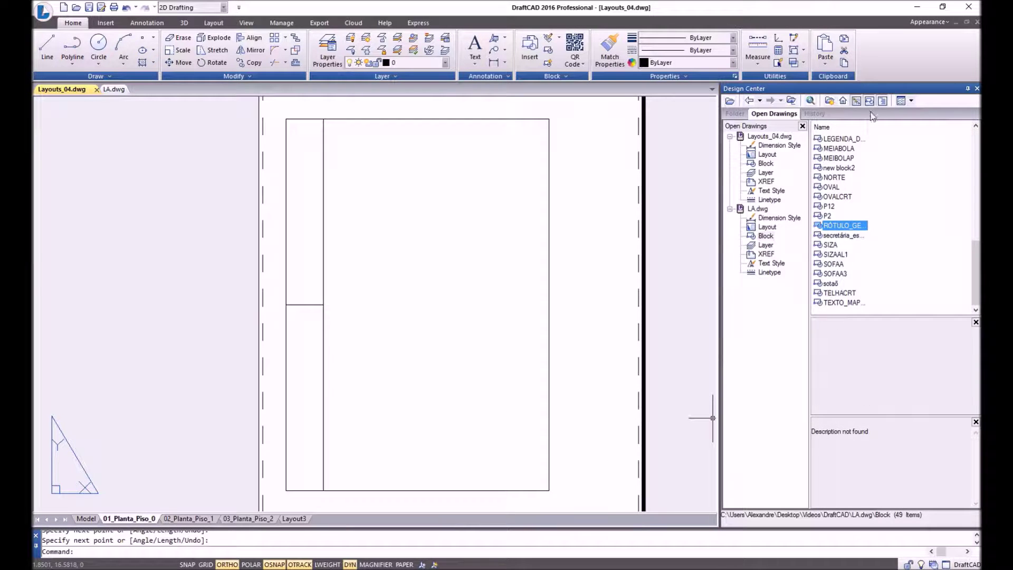
click(757, 136)
click(757, 209)
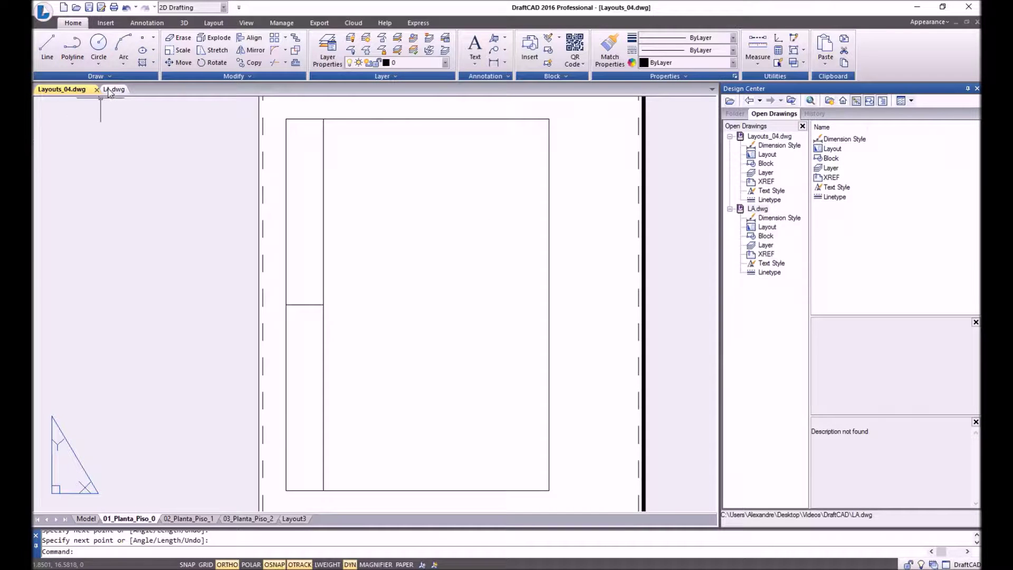
click(767, 237)
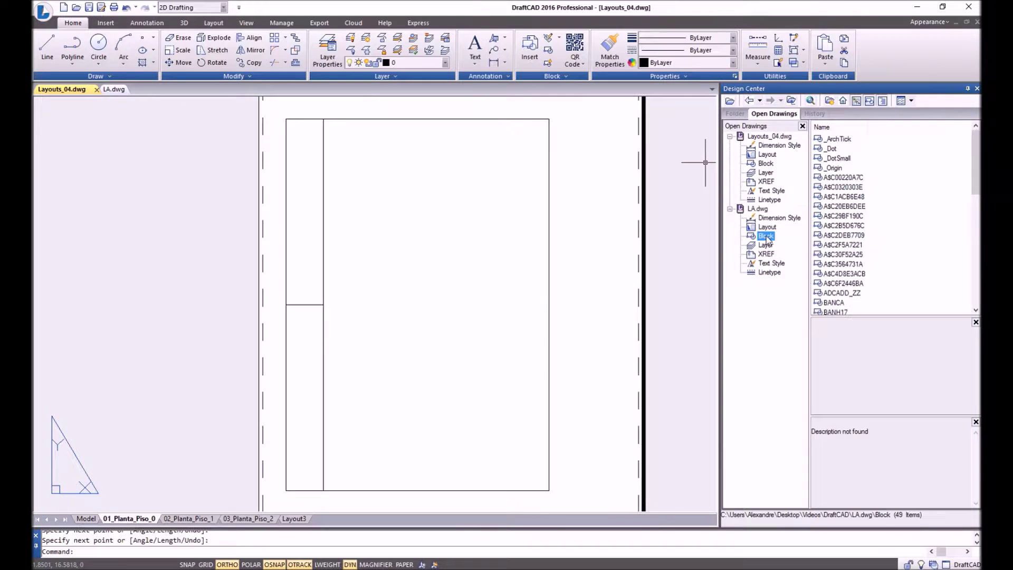
drag(971, 173, 973, 258)
click(841, 294)
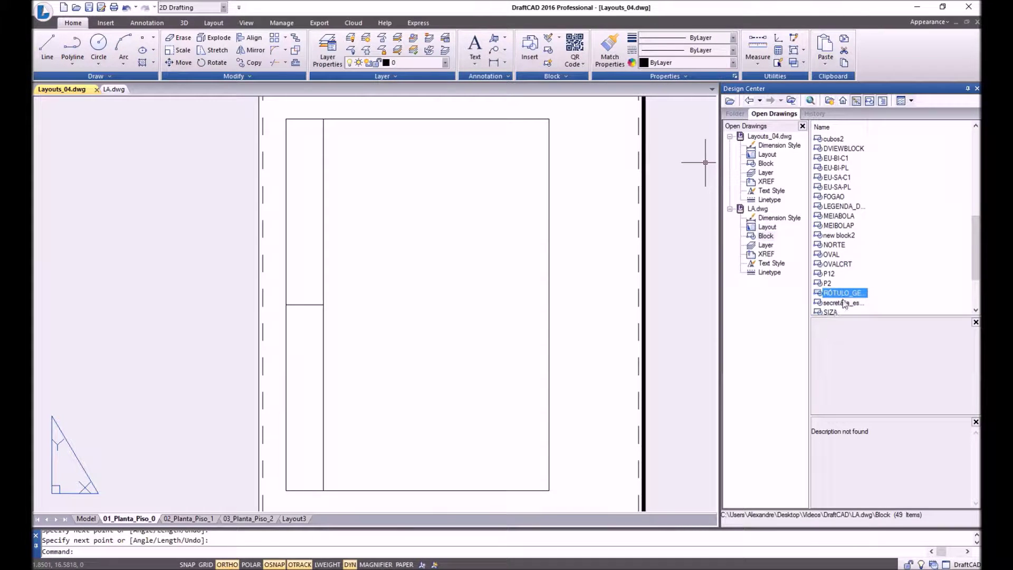
Insert the RÓTULO block at the frame's lower-right corner with default scale and rotation.
right_click(843, 296)
click(881, 302)
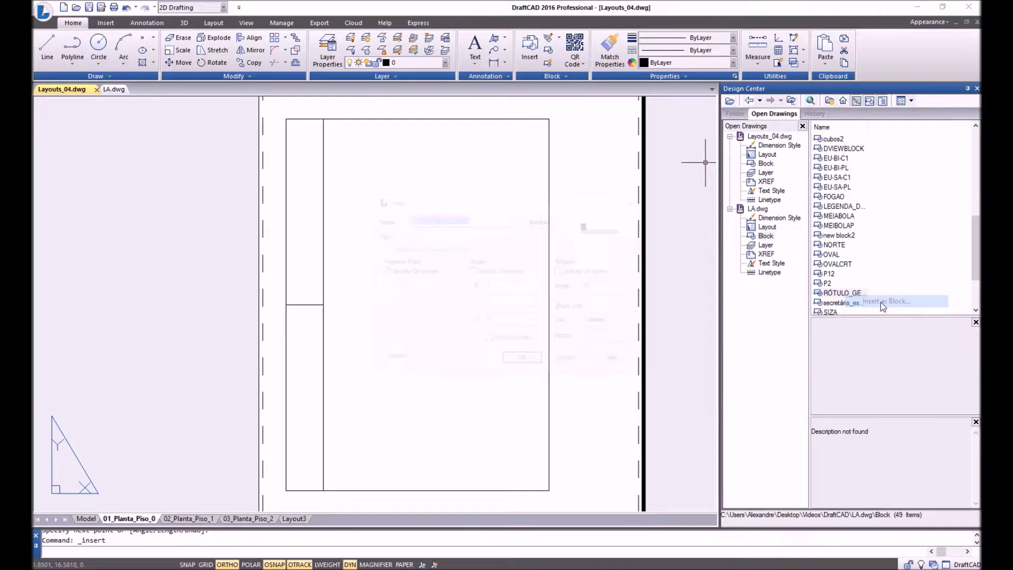
click(472, 271)
click(562, 271)
click(521, 362)
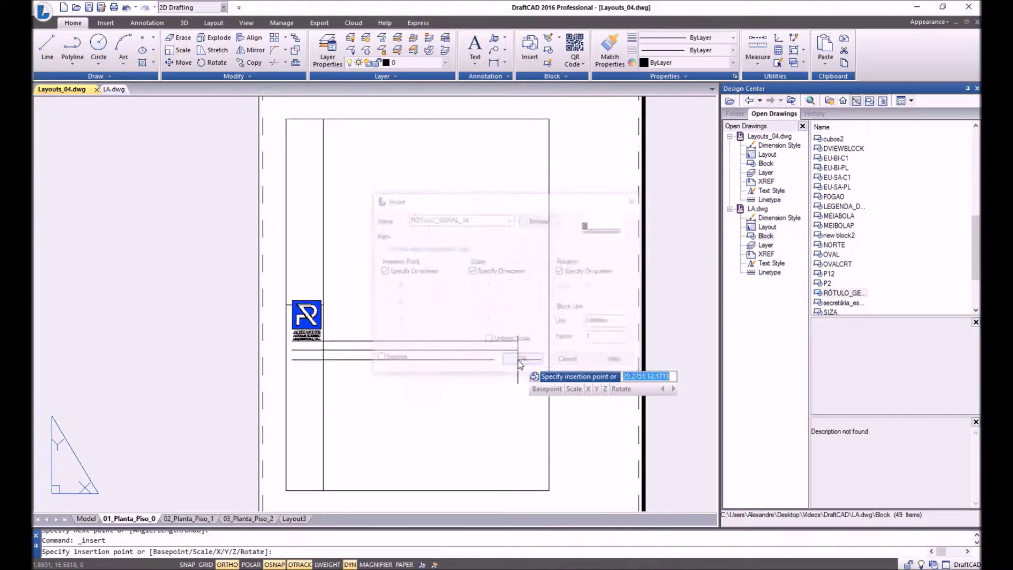
click(549, 490)
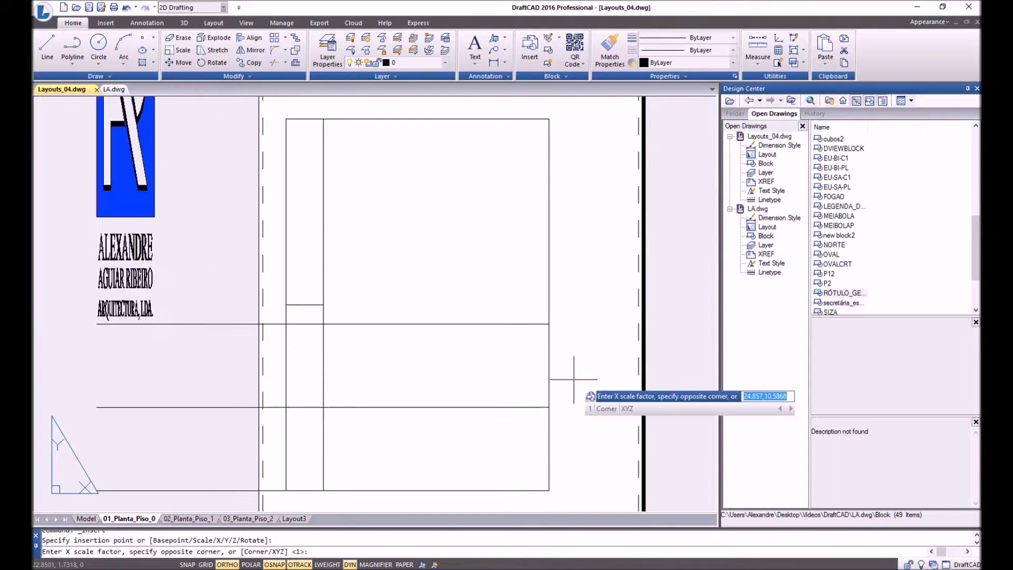
key(Return)
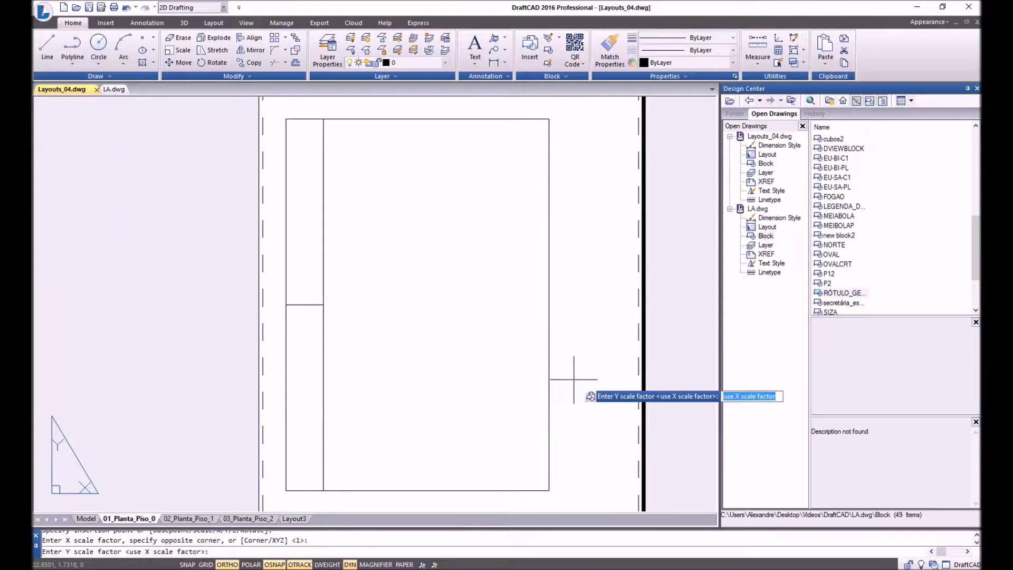
key(Return)
key(Return)
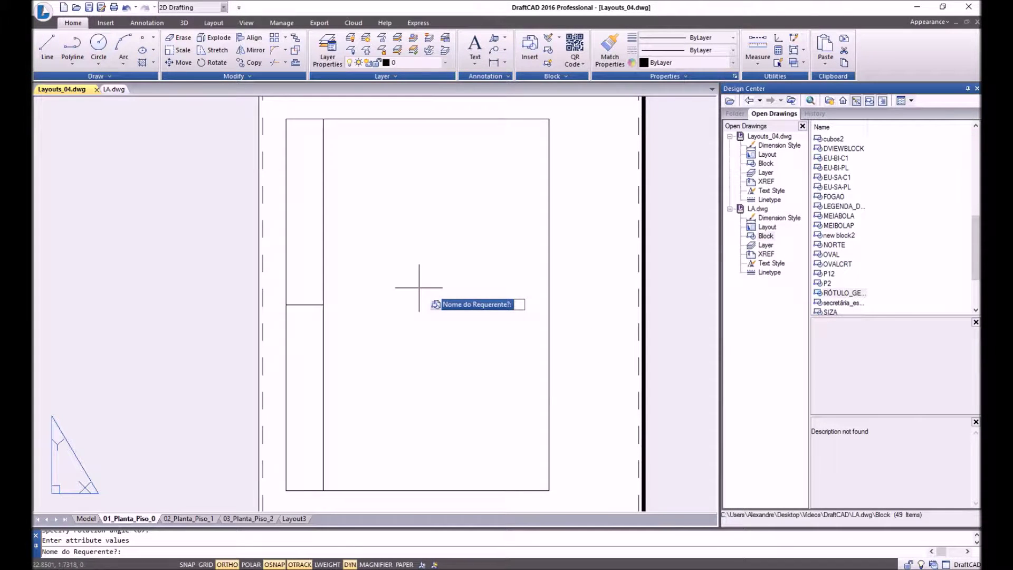
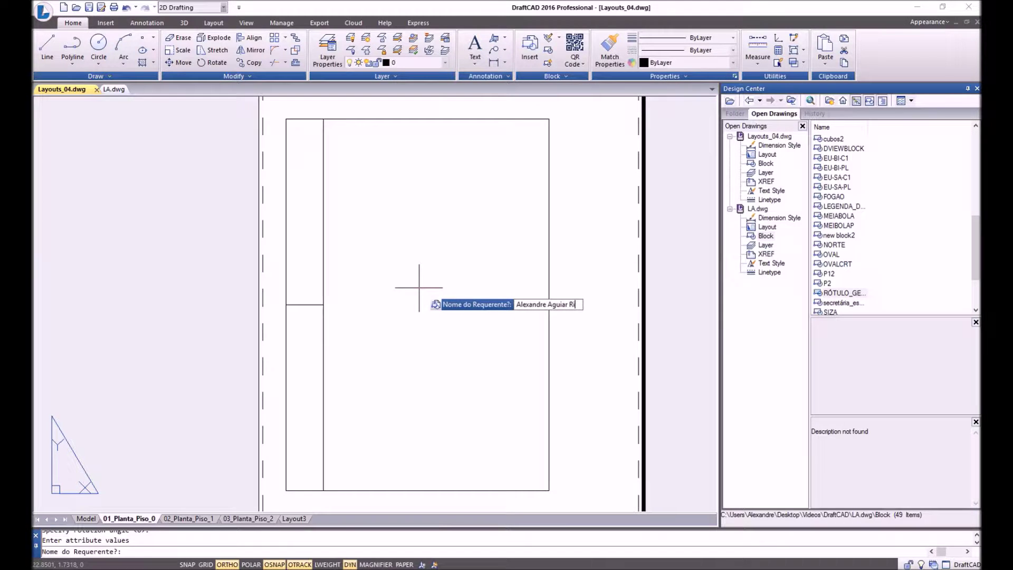
Fill the title block with the applicant's name, Habitação, Agosto 2016 and scale 1:100.
key(Return)
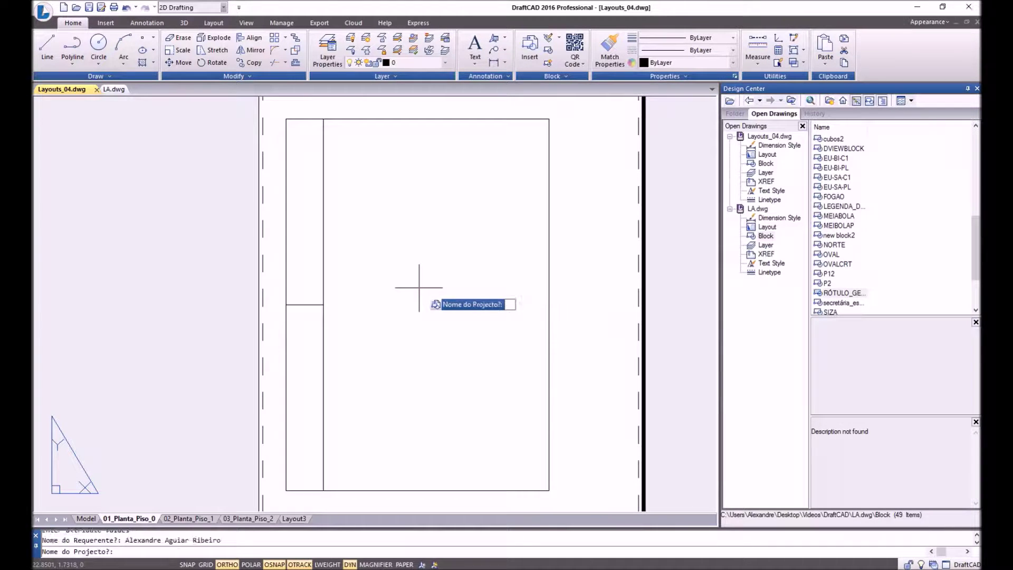
text(Habita)
key(Return)
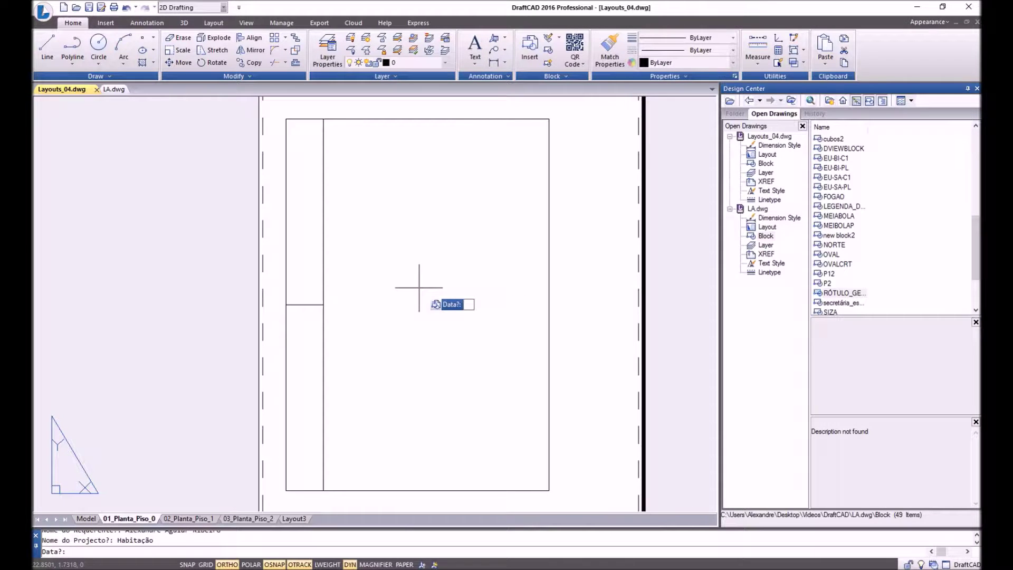
text(Agosto 2016)
key(Return)
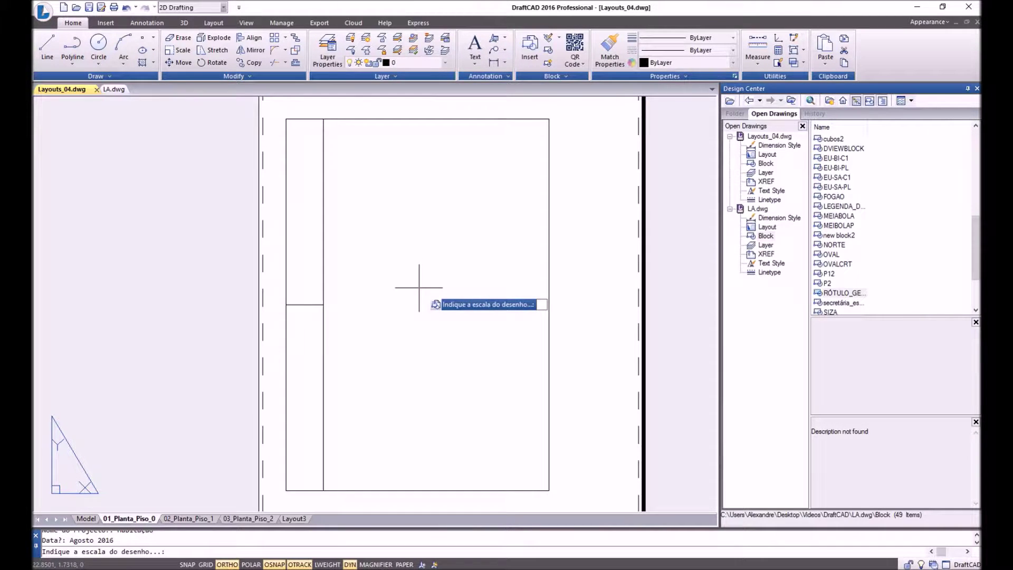
text(1)
key(Return)
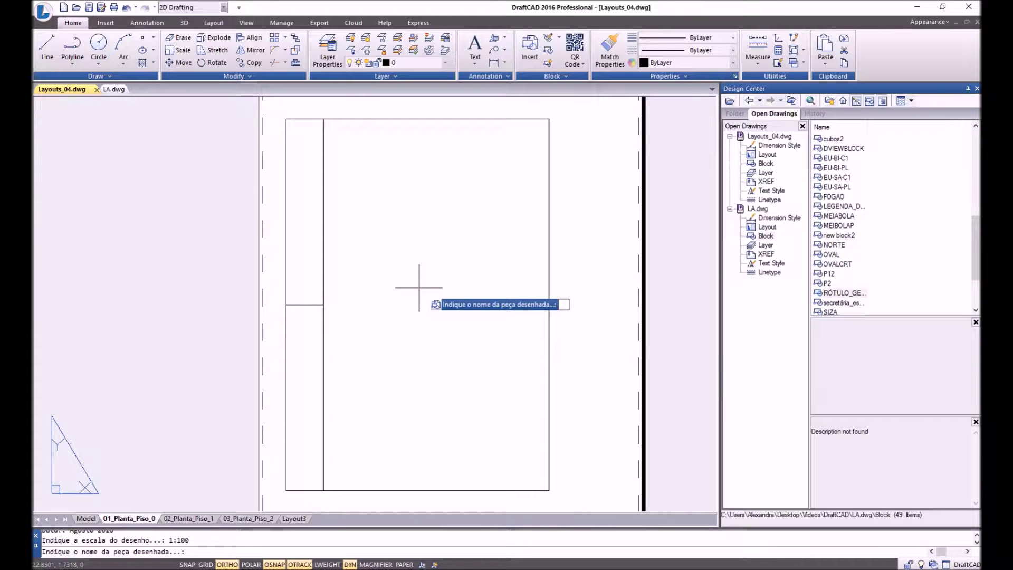
Complete the title block with Planta Piso 0, Projeto de licenciamento and drawing number 1.
text(Planta Piso)
key(Return)
text(Projeto de l)
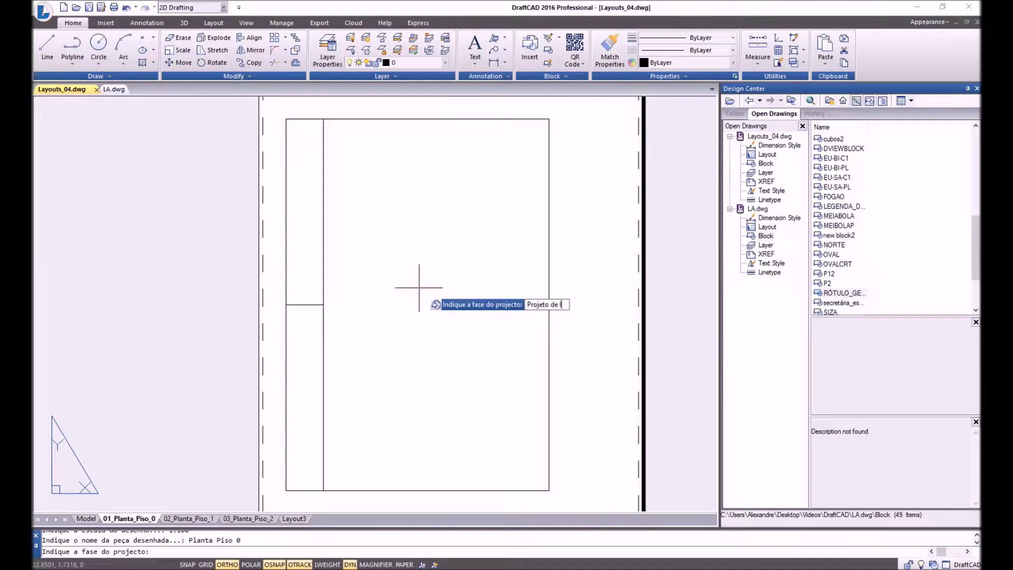
text(icenciamento)
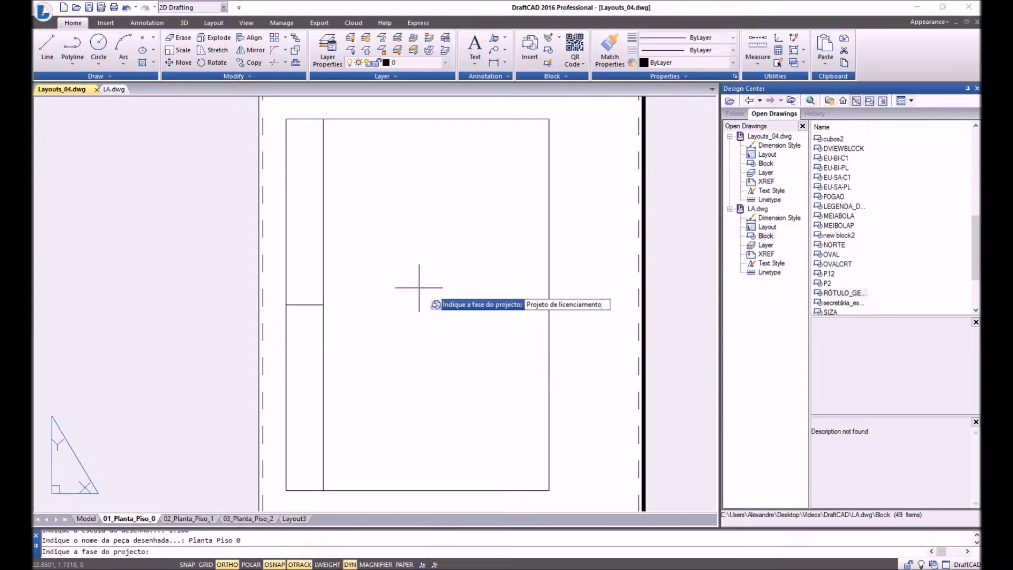
key(Return)
text(1)
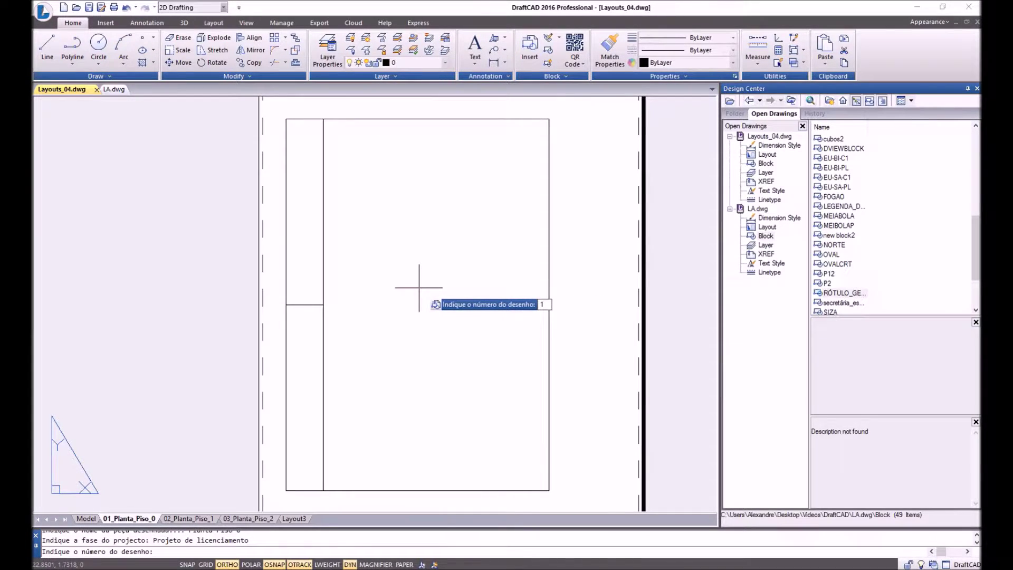
key(Return)
scroll(554, 282, up, 5)
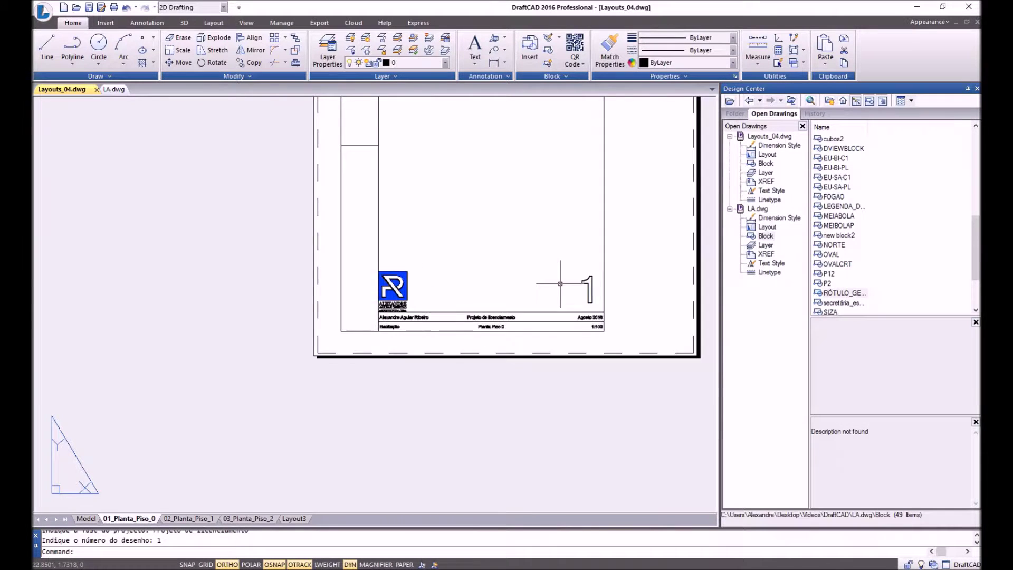
scroll(541, 234, down, 4)
scroll(373, 232, up, 4)
scroll(343, 233, down, 2)
middle_drag(218, 262, 256, 271)
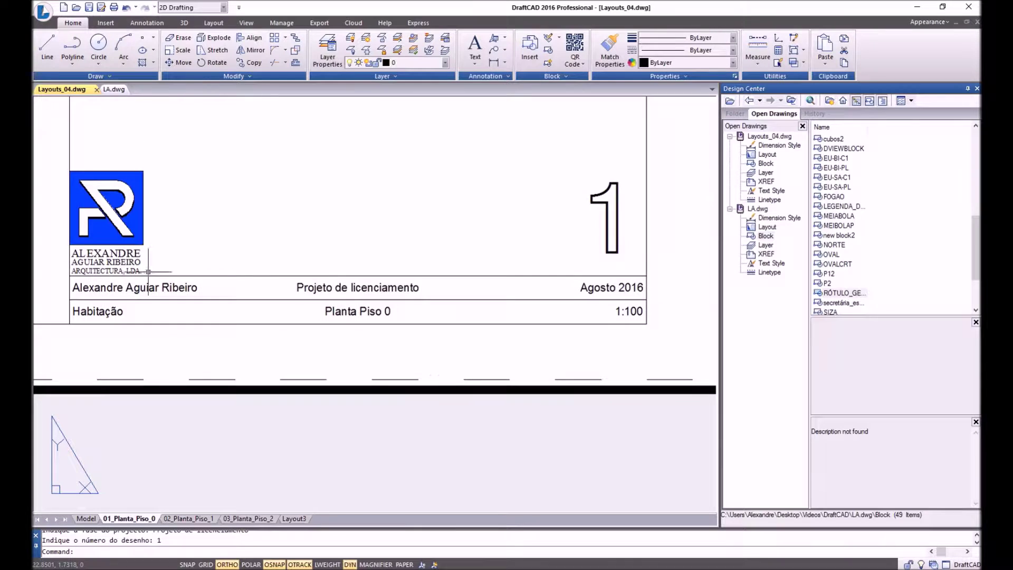
scroll(301, 385, down, 6)
middle_drag(376, 253, 376, 265)
scroll(340, 317, up, 2)
middle_drag(340, 317, 419, 305)
Zoom to extents, then window-zoom so the portrait sheet fills the view.
text(z)
key(Return)
text(e)
key(Return)
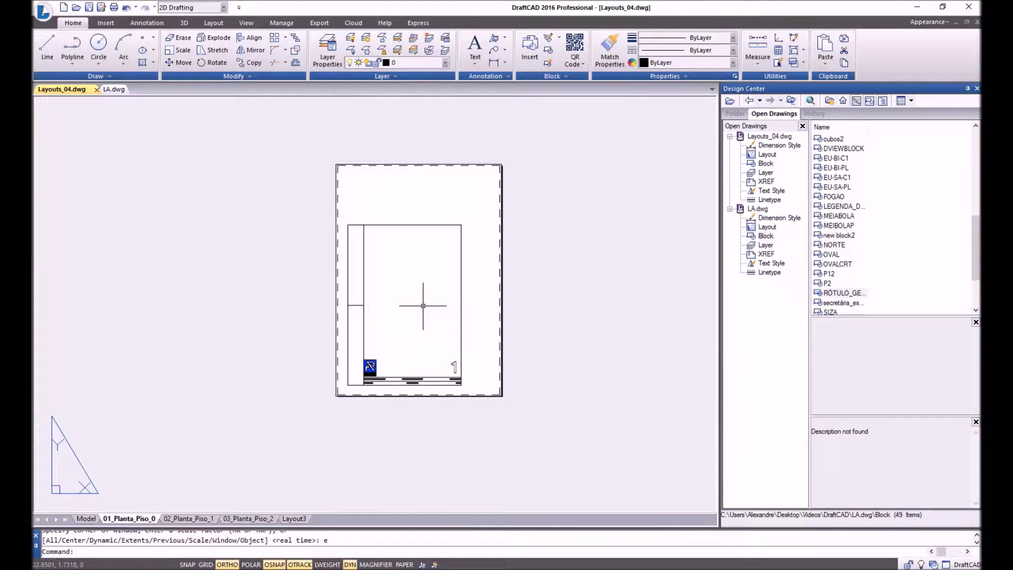
text(z)
key(Return)
click(310, 161)
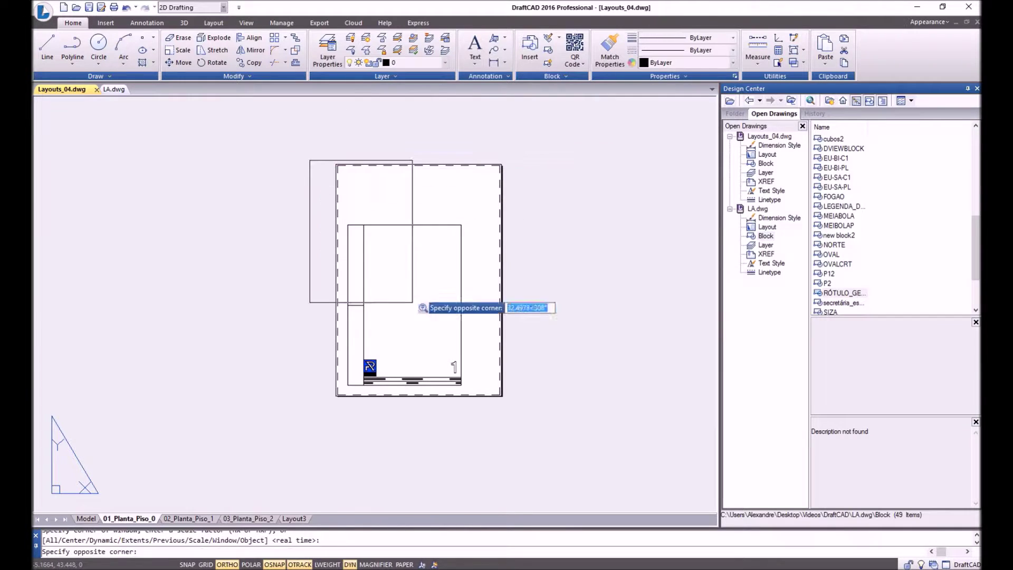
click(515, 417)
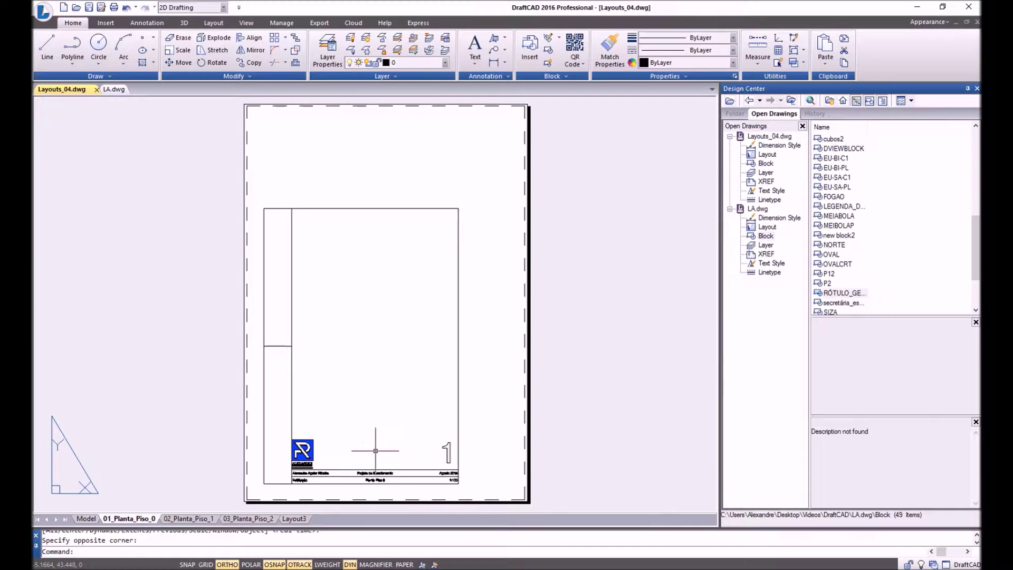
Move the frame and title block left against the sheet's left edge.
text(M)
key(Return)
click(201, 184)
click(509, 495)
key(Return)
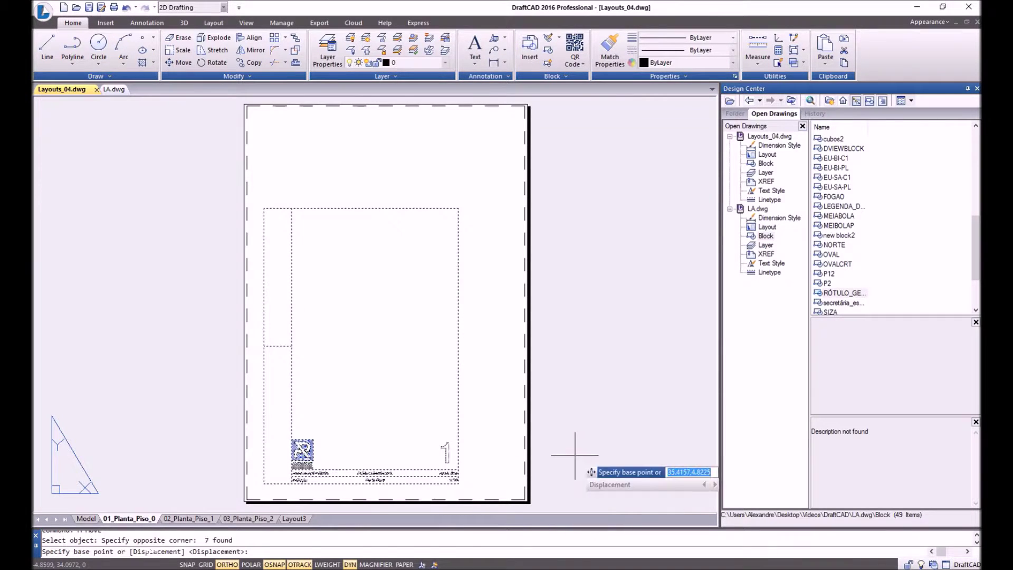
click(581, 469)
click(557, 455)
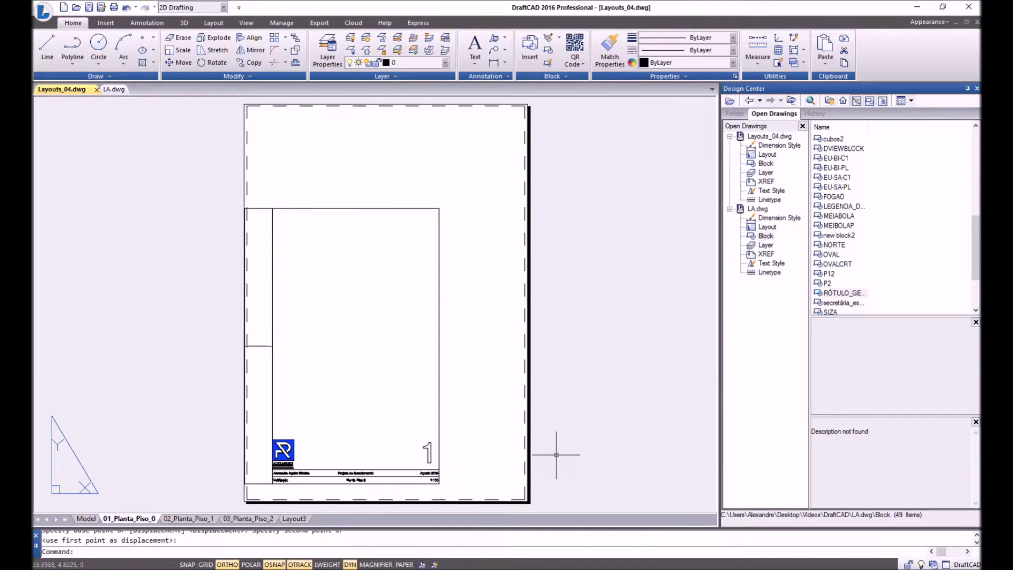
Zoom in and out over the sheet corners to check the frame against the margin.
scroll(254, 227, down, 4)
scroll(267, 185, up, 10)
scroll(370, 113, down, 6)
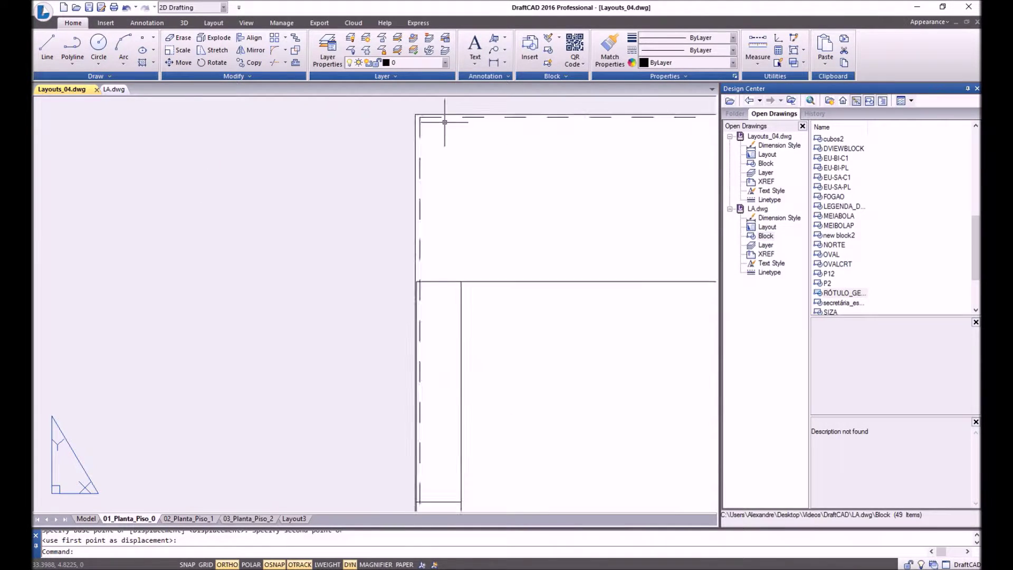
scroll(484, 367, up, 2)
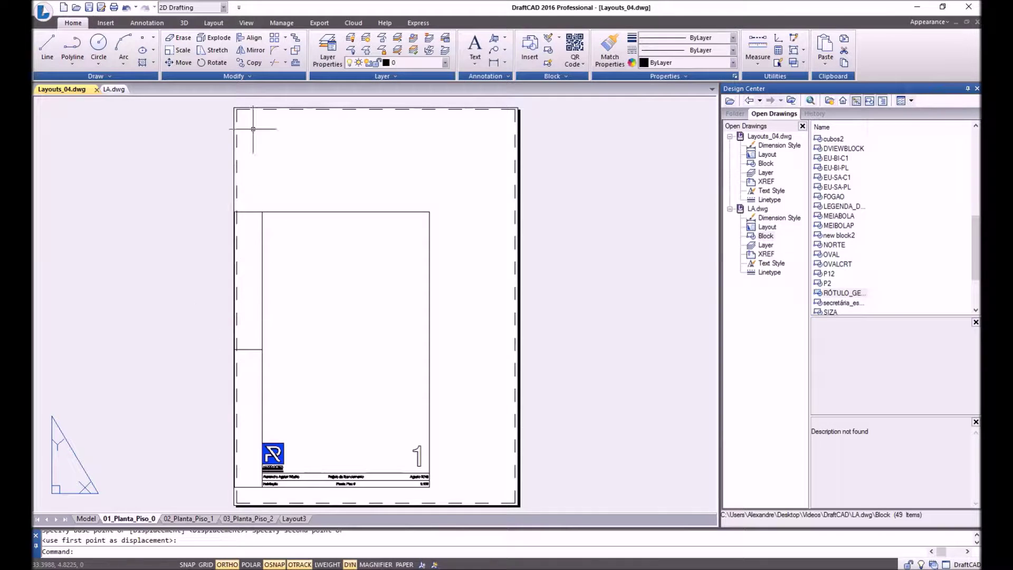
scroll(232, 259, up, 5)
scroll(263, 105, down, 3)
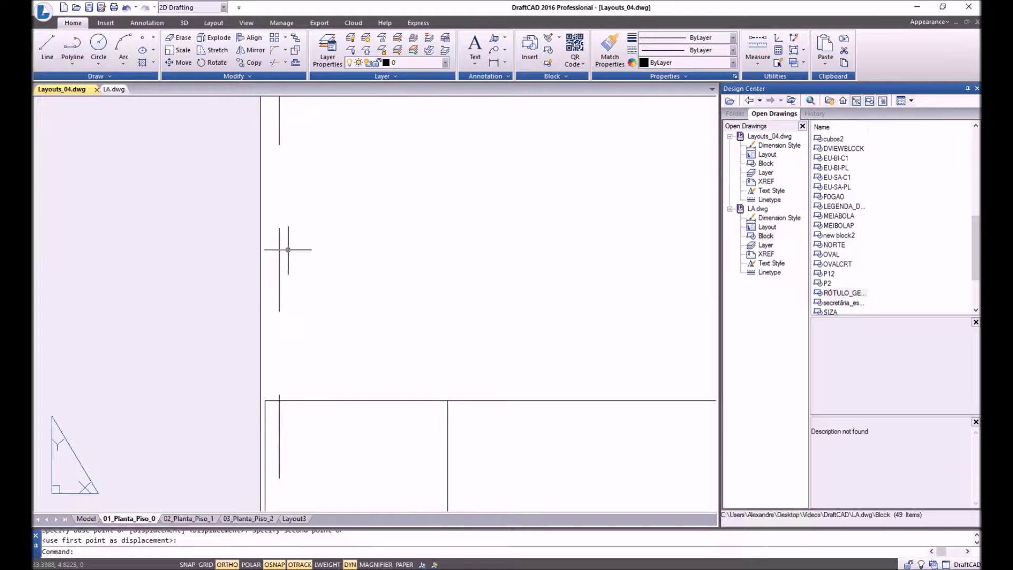
scroll(285, 332, down, 3)
scroll(286, 332, up, 3)
scroll(276, 281, down, 2)
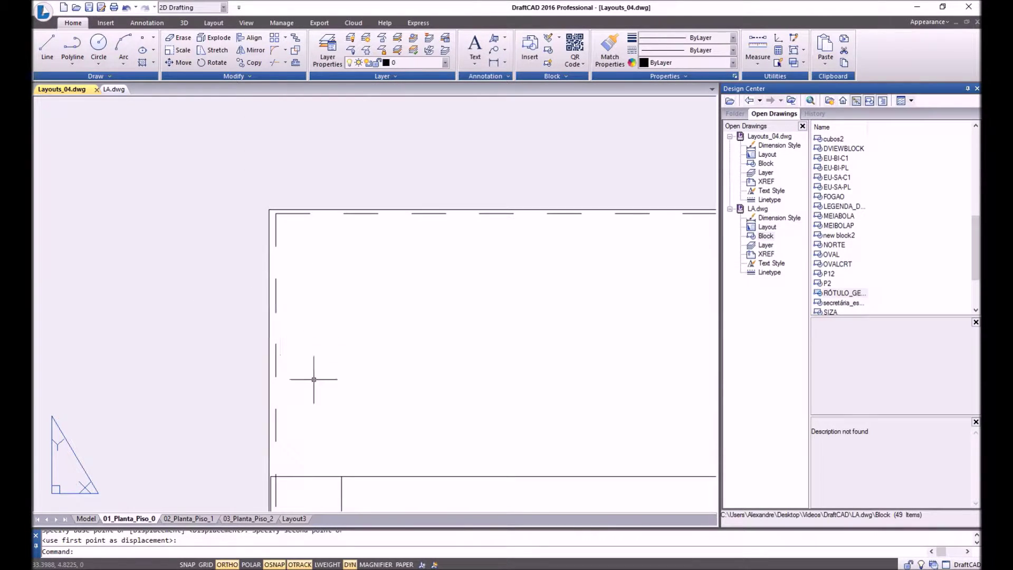
scroll(312, 380, up, 4)
scroll(203, 278, down, 2)
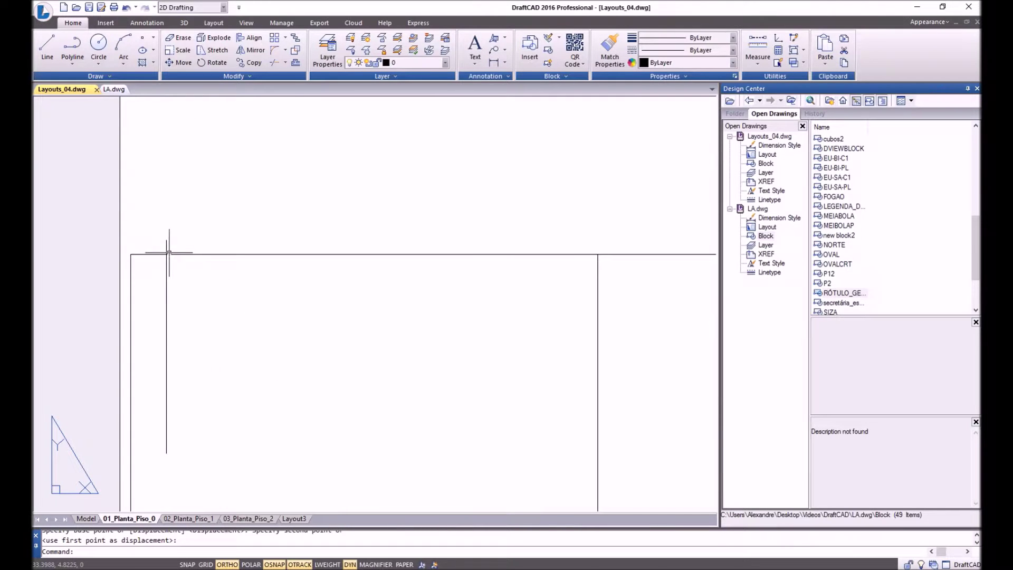
scroll(164, 285, up, 2)
scroll(226, 327, down, 3)
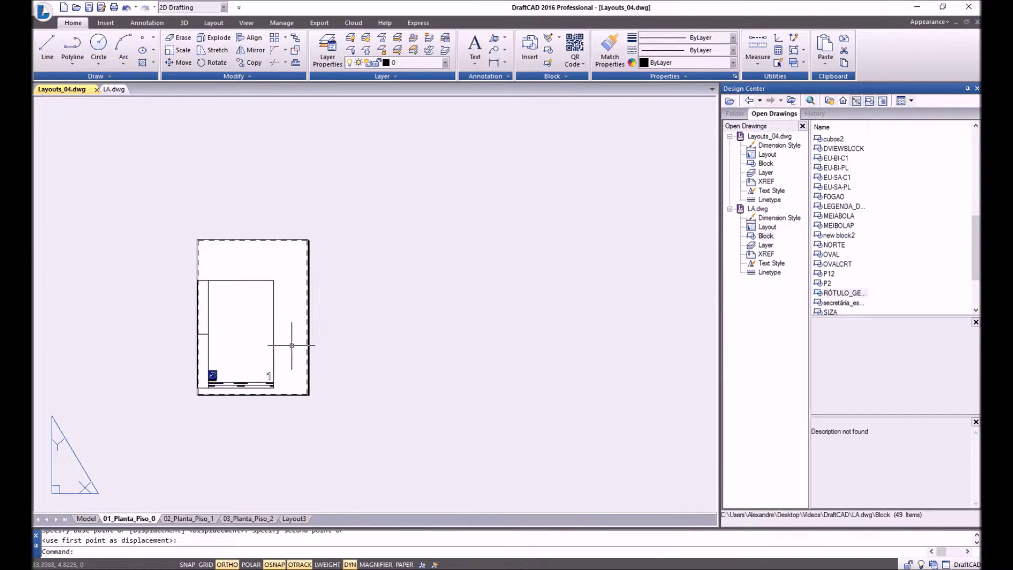
scroll(153, 283, up, 2)
Nudge the frame and title block slightly right, just inside the dashed margin.
key(space)
click(172, 246)
click(373, 462)
key(Return)
click(256, 472)
click(261, 471)
scroll(254, 444, up, 3)
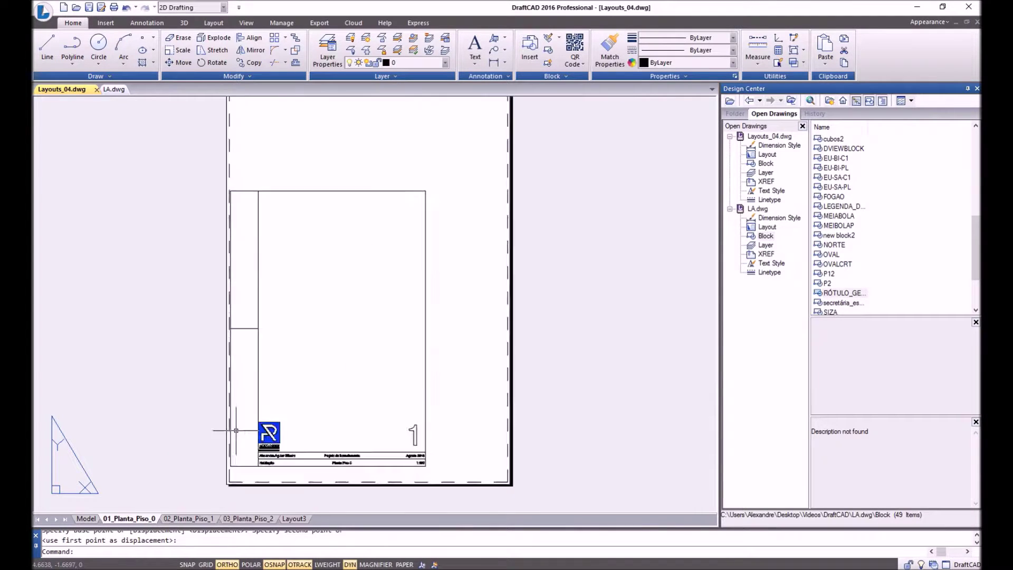
scroll(259, 444, down, 2)
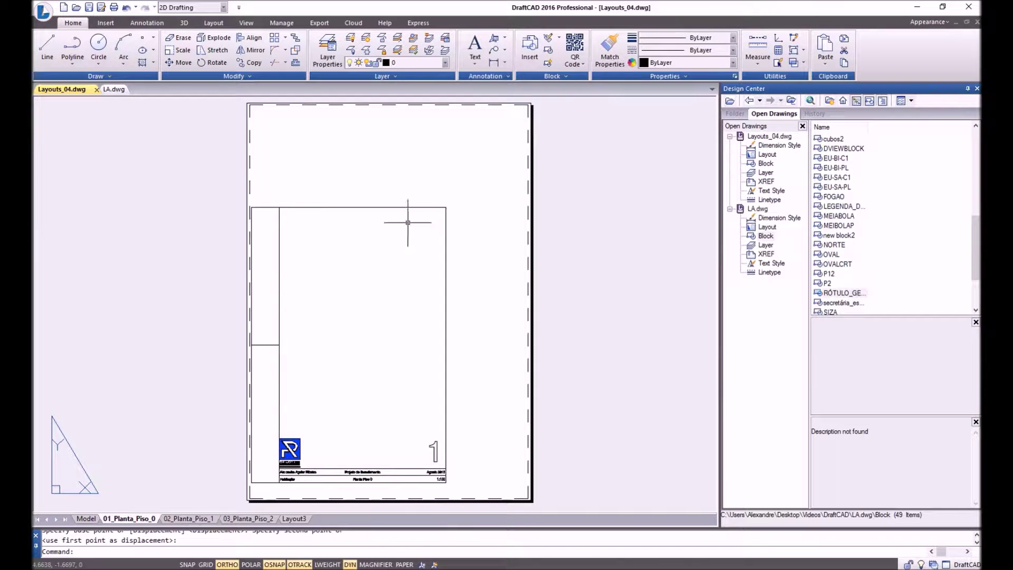
click(345, 472)
click(847, 245)
Insert the NORTE north arrow in the frame's upper-right corner at default scale, then Zoom All.
right_click(839, 246)
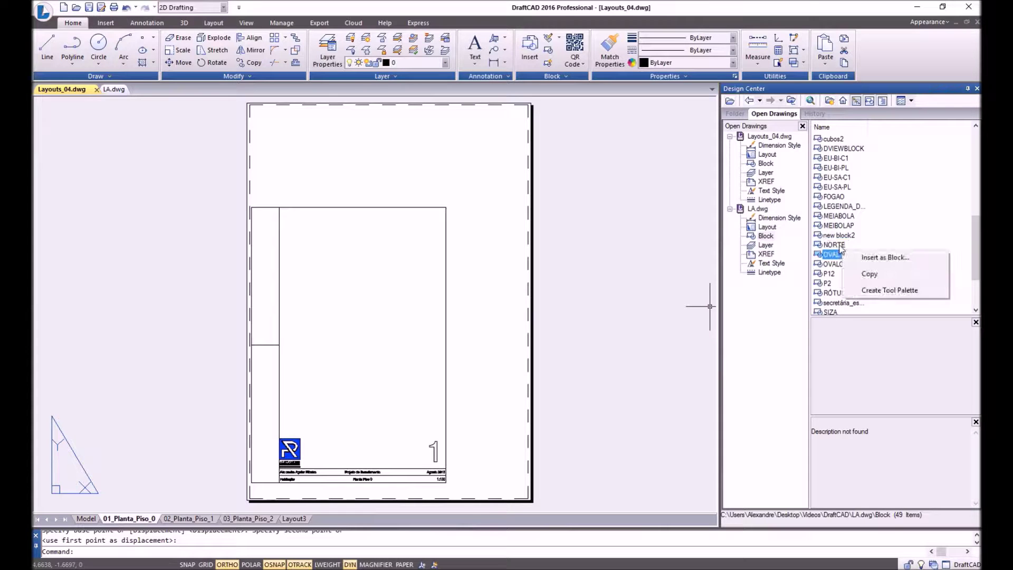
click(871, 256)
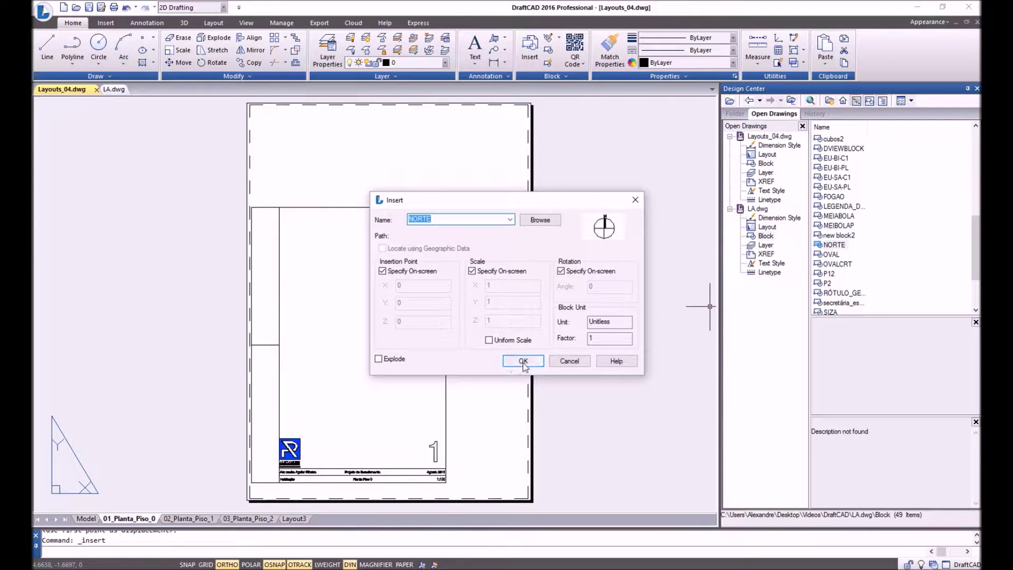
click(522, 361)
click(433, 223)
key(Return)
key(Return)
key(Return)
scroll(434, 219, up, 5)
scroll(453, 210, down, 8)
scroll(428, 181, up, 3)
text(z)
key(Return)
text(a)
key(Return)
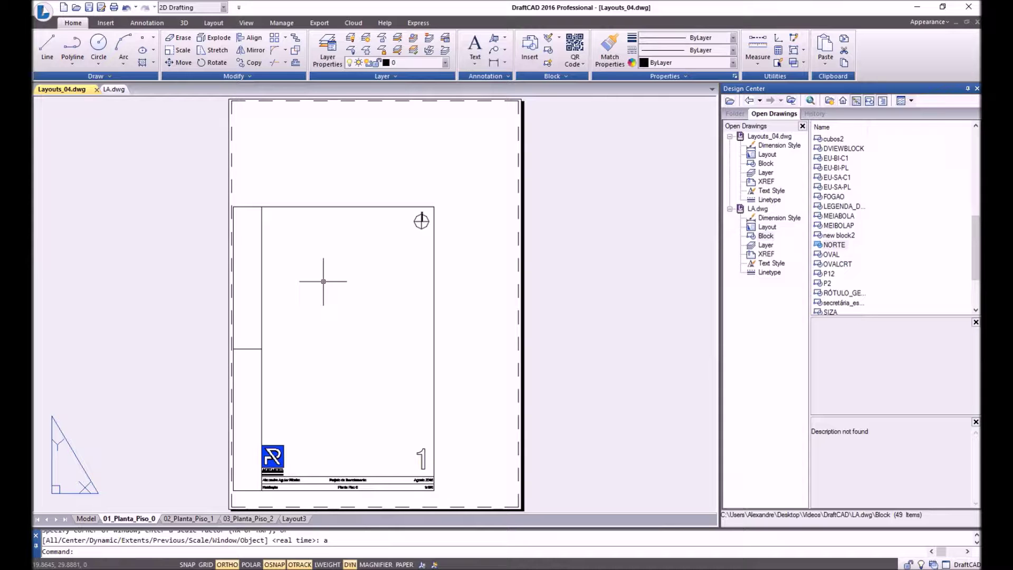
Zoom and pan to the house plan in model space, then go back to the 01_Planta_Piso_0 sheet.
click(86, 519)
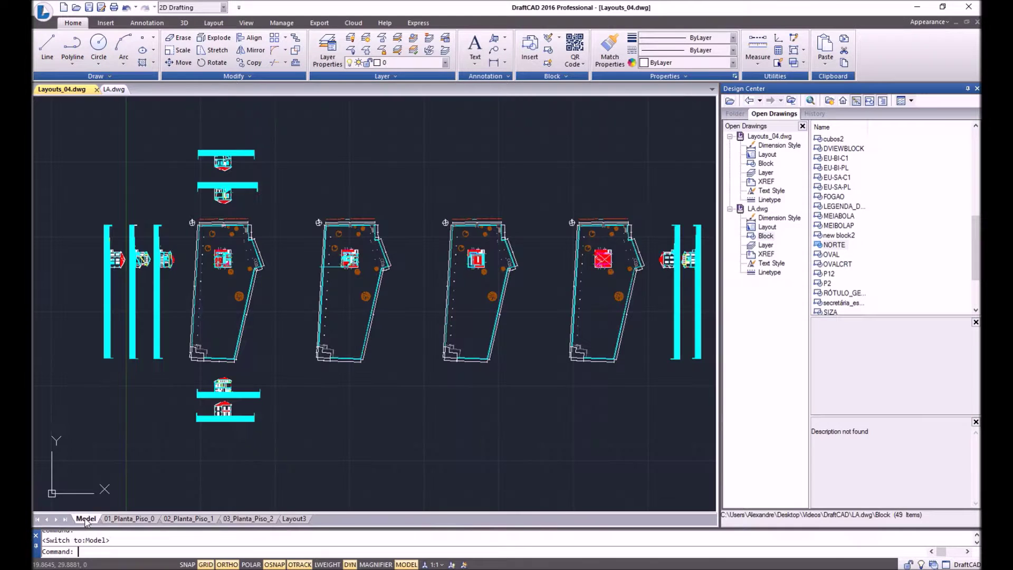
scroll(203, 271, up, 10)
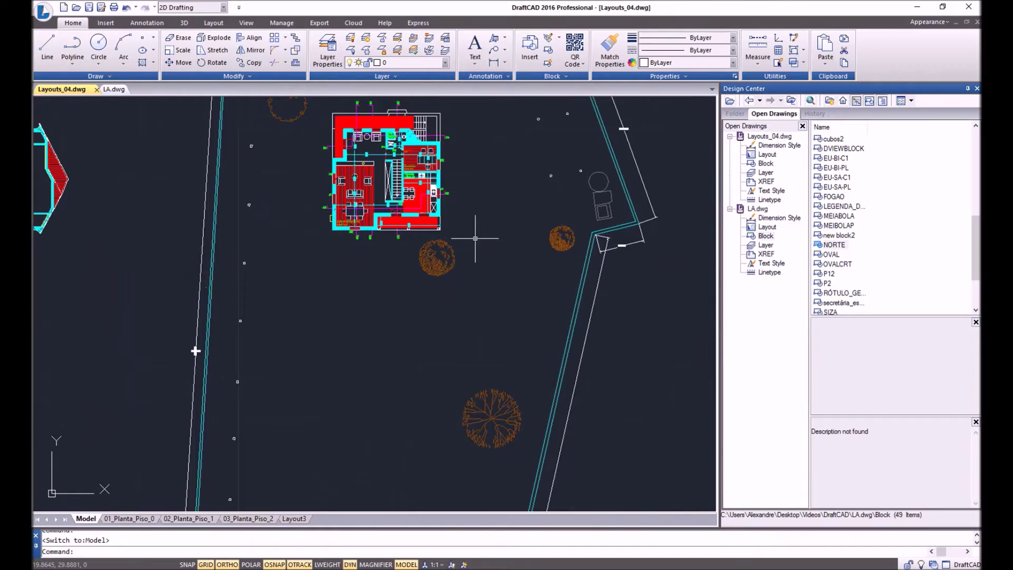
middle_drag(475, 231, 483, 287)
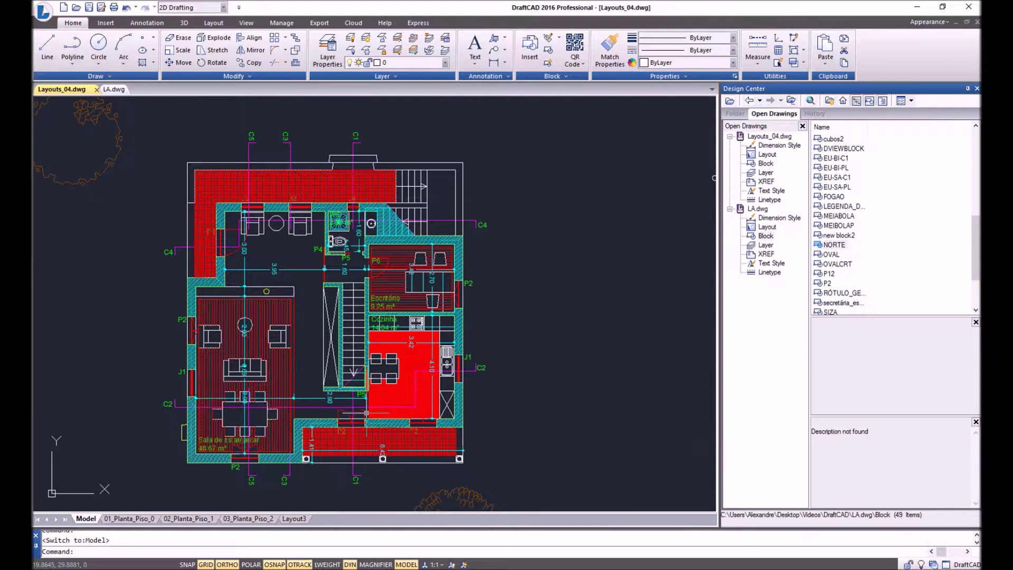
click(117, 520)
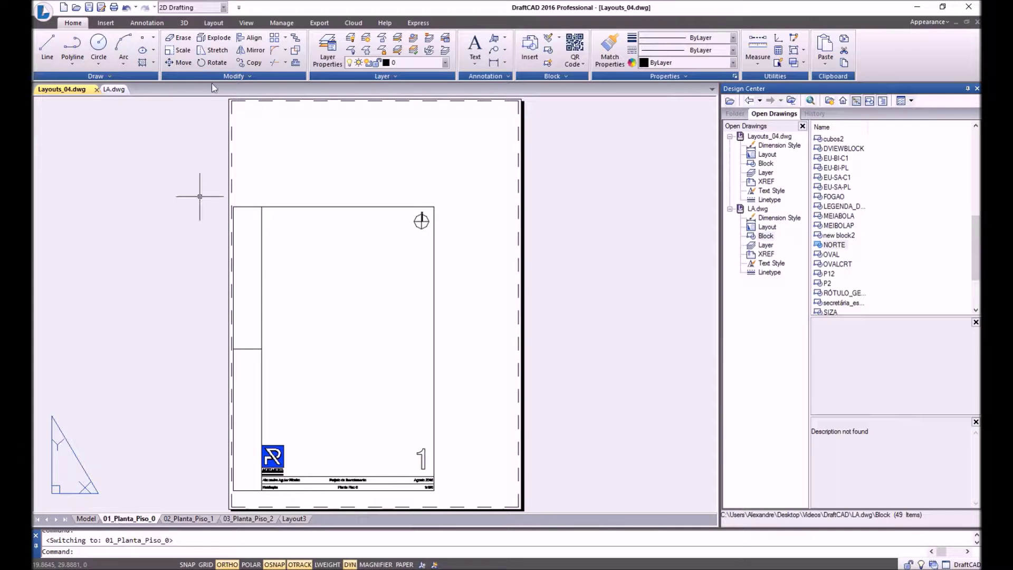
click(214, 24)
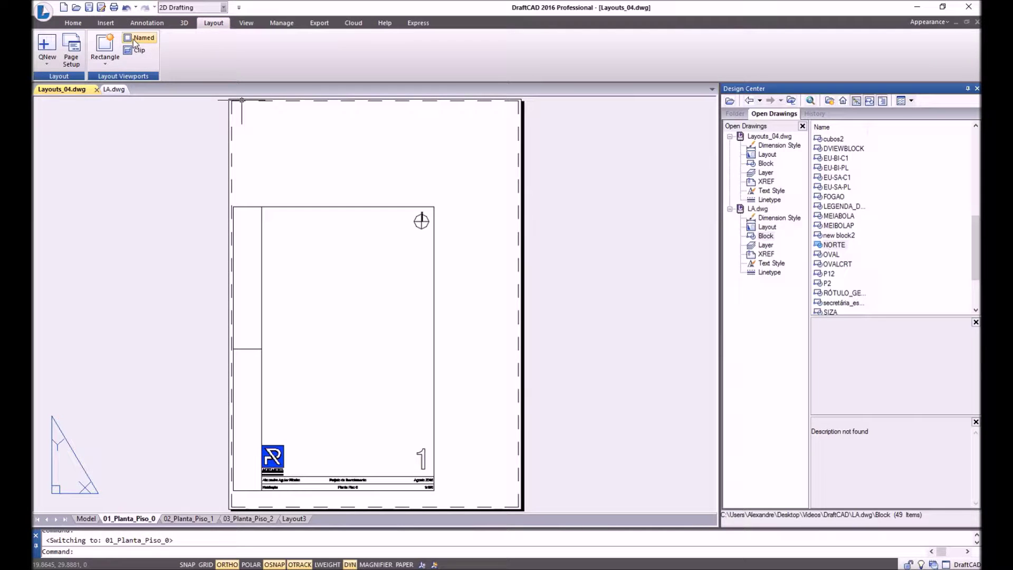
Create a rectangular viewport by picking two opposite corners inside the sheet frame.
click(108, 46)
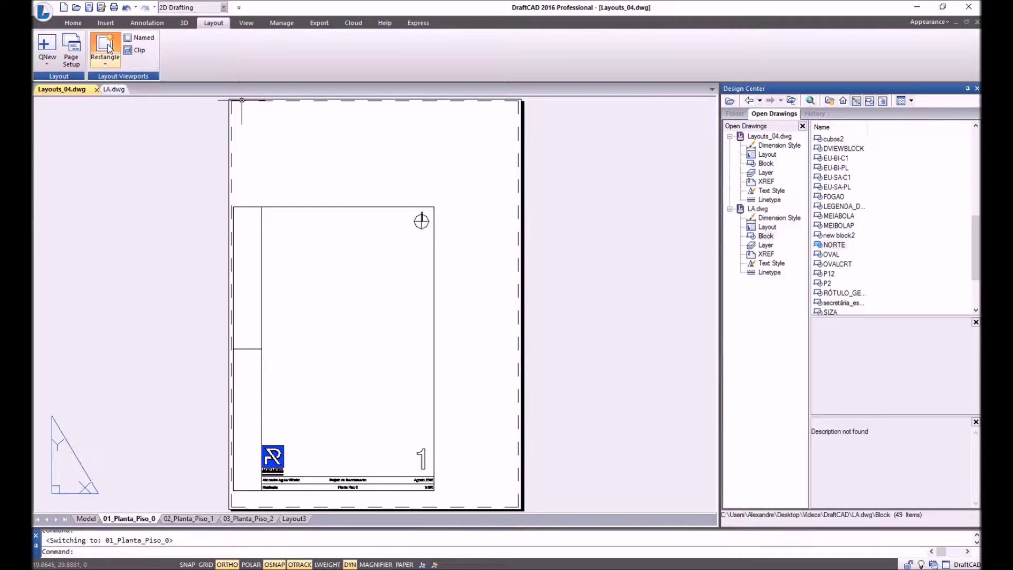
scroll(327, 285, up, 2)
scroll(255, 237, down, 2)
scroll(248, 232, up, 2)
click(244, 222)
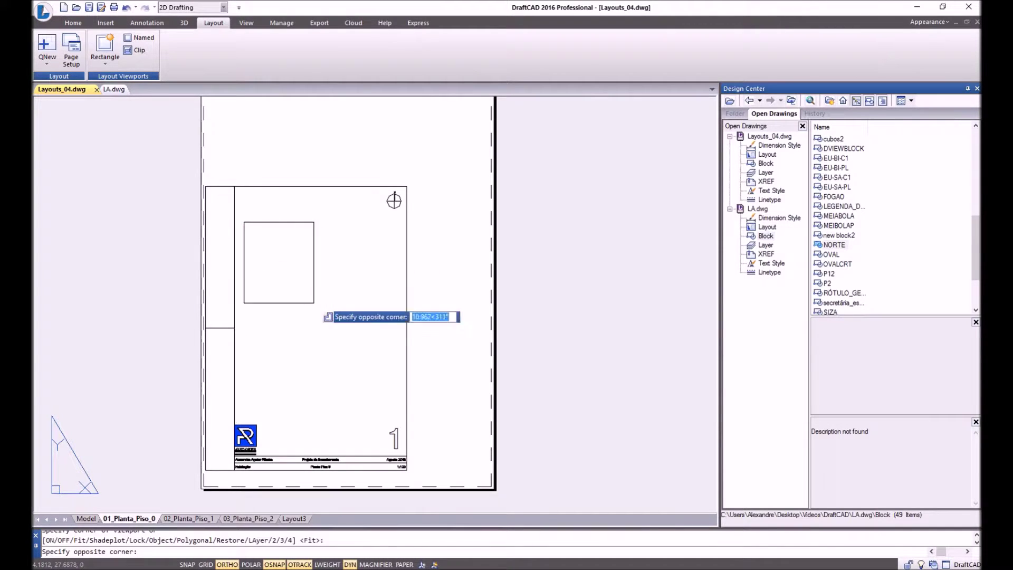
click(397, 386)
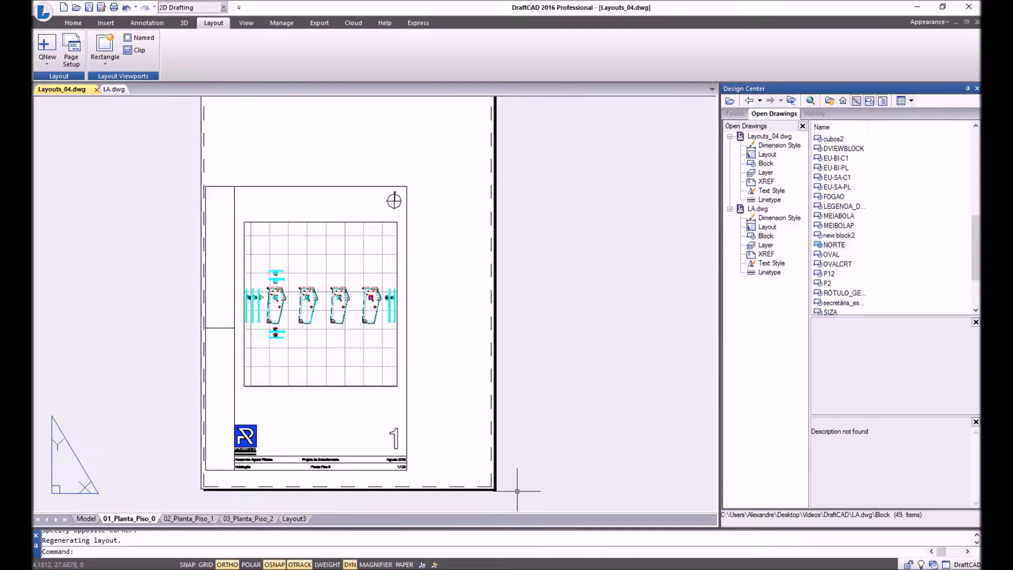
middle_drag(369, 396, 414, 367)
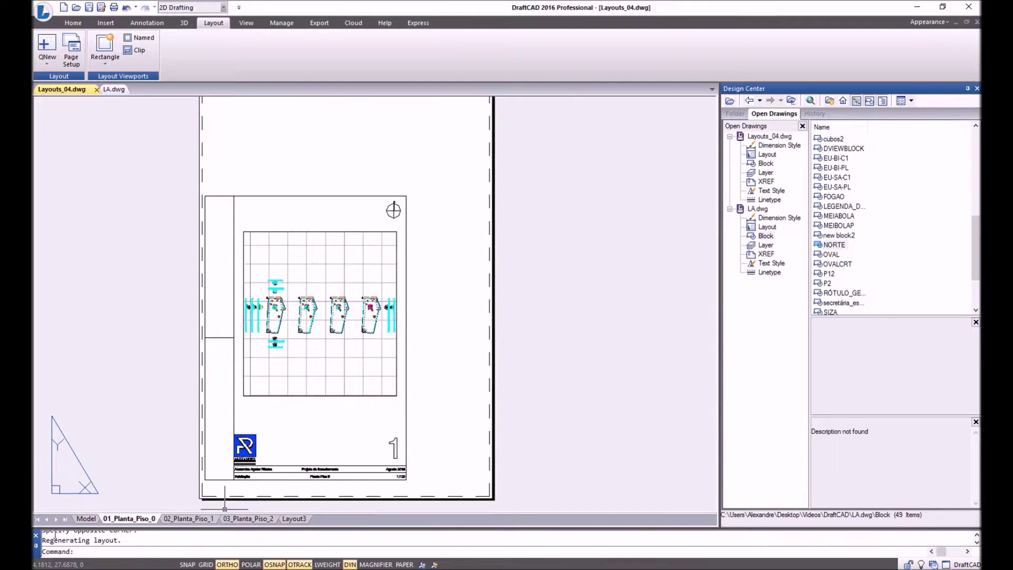
Zoom to extents in model space to fit all drawings, then return to the 01_Planta_Piso_0 sheet.
click(86, 519)
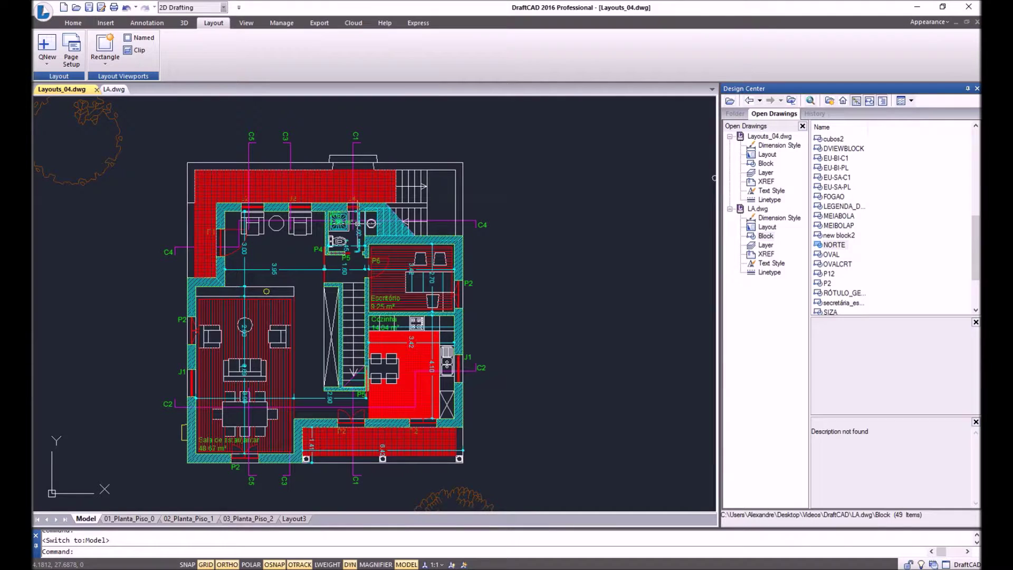
text(z)
key(Return)
text(e)
key(Return)
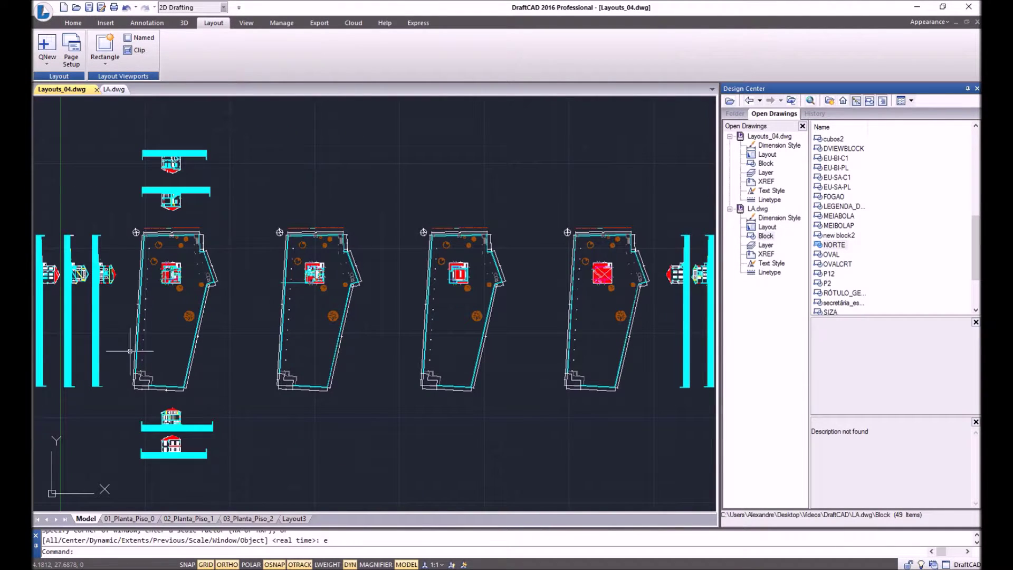
click(142, 520)
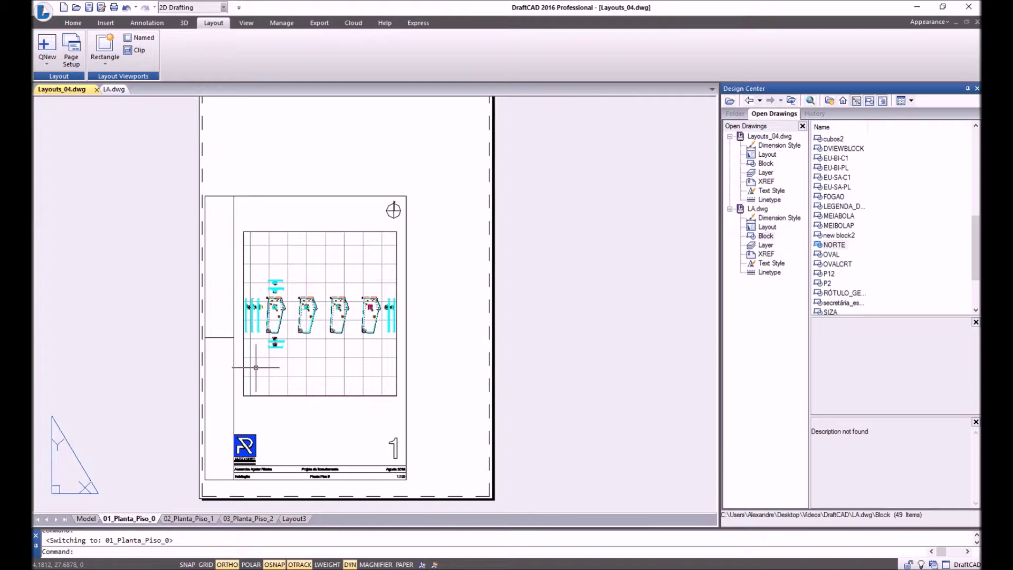
Switch back to model space and attempt a window zoom, cancelling it.
click(92, 522)
click(113, 519)
click(87, 520)
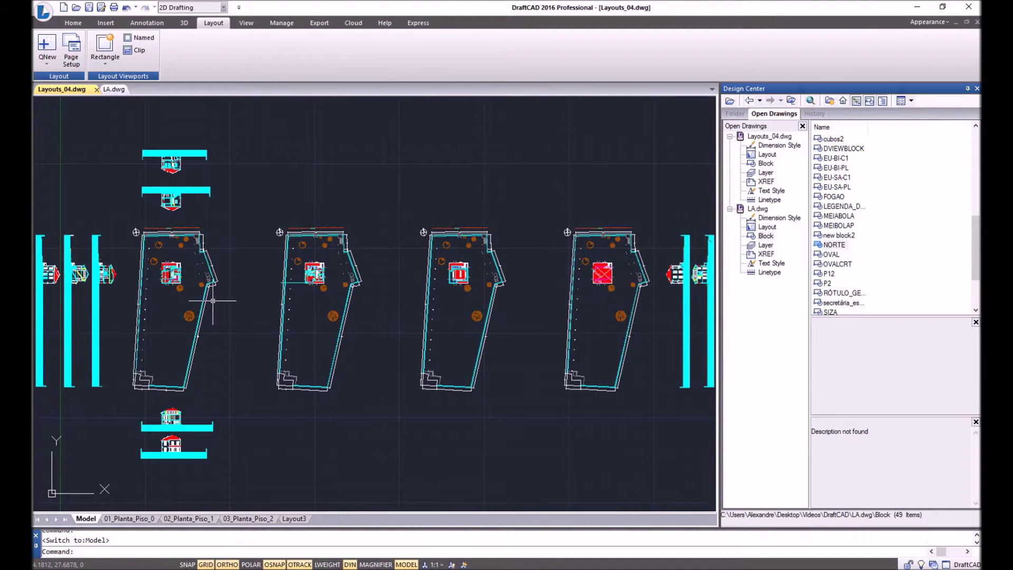
text(z)
key(Return)
click(79, 138)
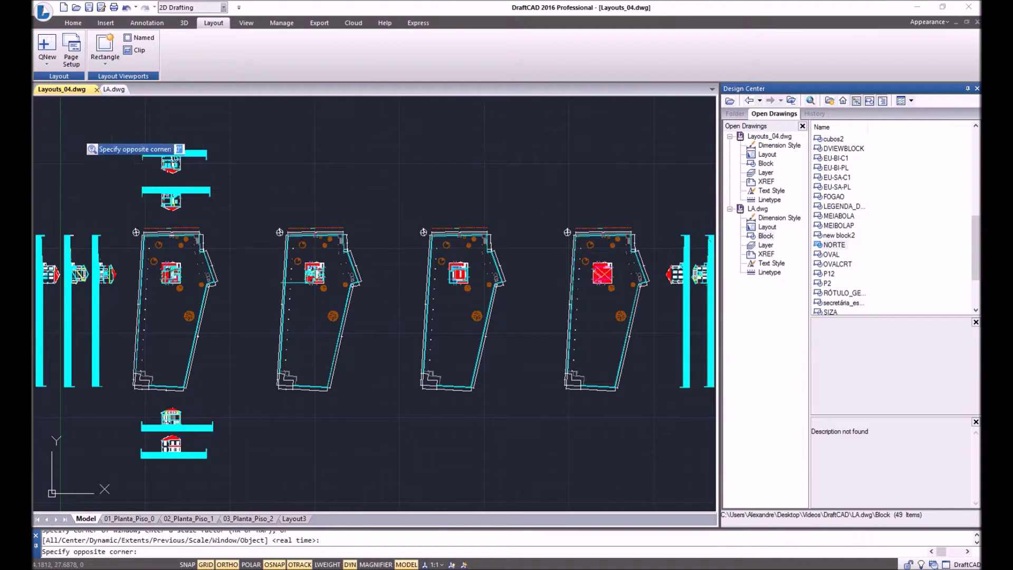
key(Escape)
key(Escape)
key(Return)
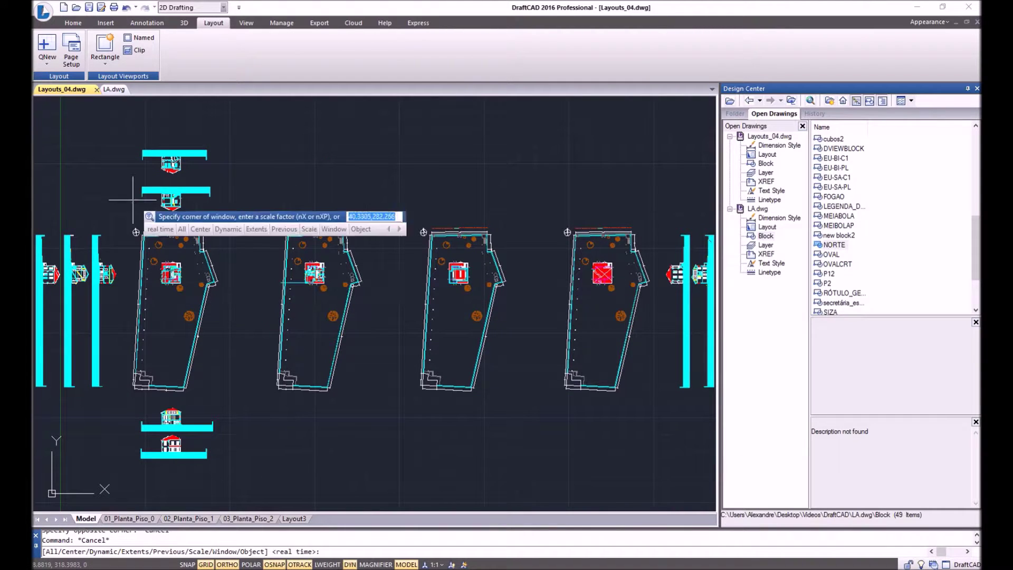
click(74, 132)
key(Escape)
key(Escape)
With Ortho off, draw two crossing diagonal lines across the plans, then return to the sheet.
text(l)
key(Return)
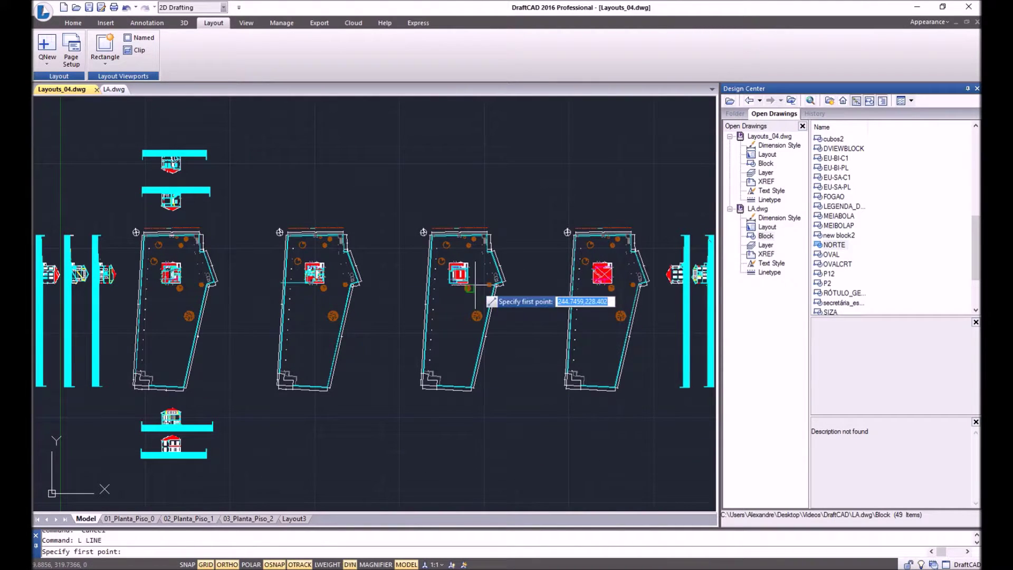
click(104, 132)
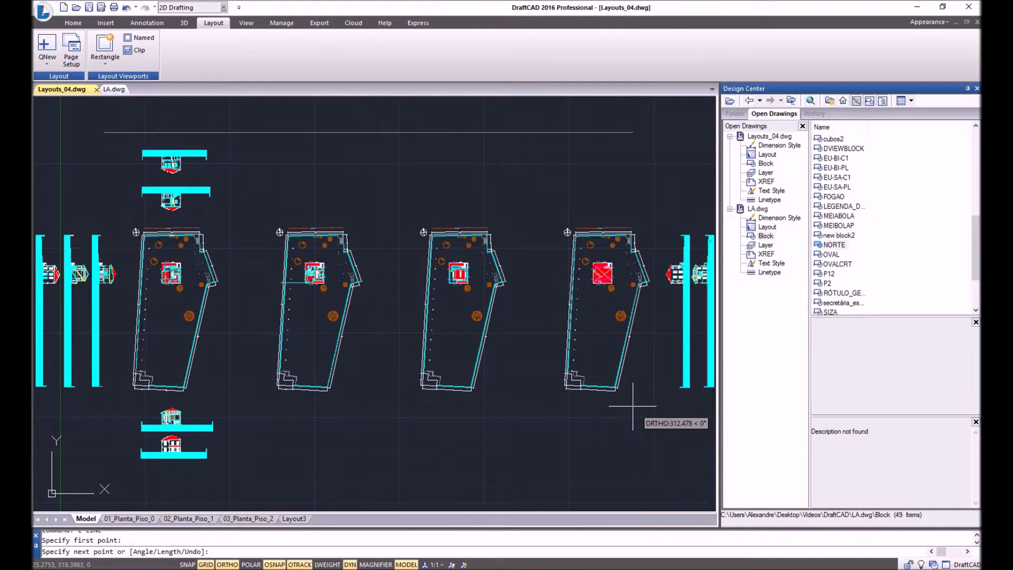
key(F8)
click(678, 479)
key(Return)
key(Return)
click(689, 124)
click(60, 480)
key(Return)
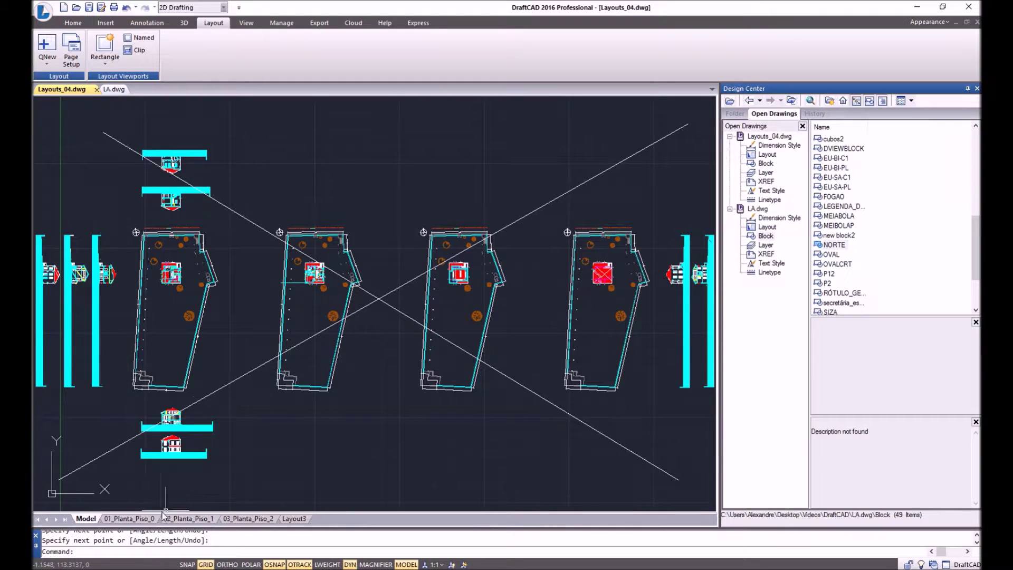
click(122, 521)
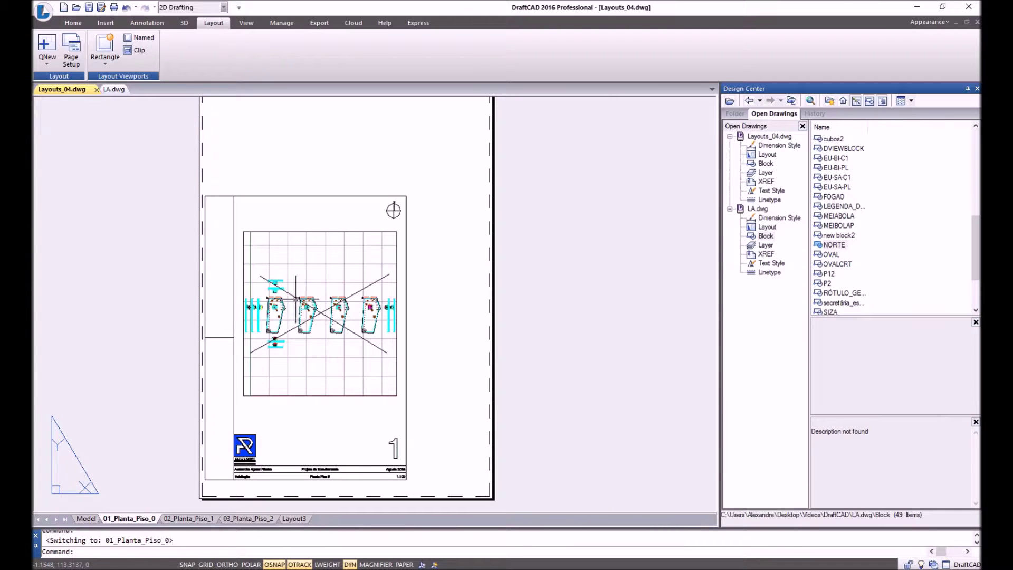
click(86, 519)
click(148, 519)
scroll(270, 312, up, 8)
scroll(317, 307, up, 4)
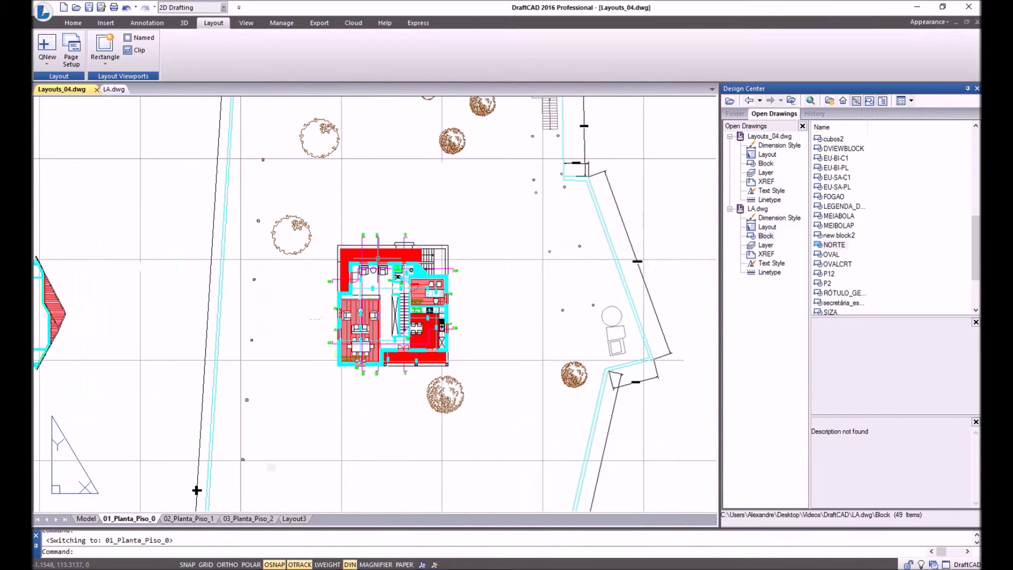
scroll(390, 304, down, 14)
middle_drag(468, 312, 321, 335)
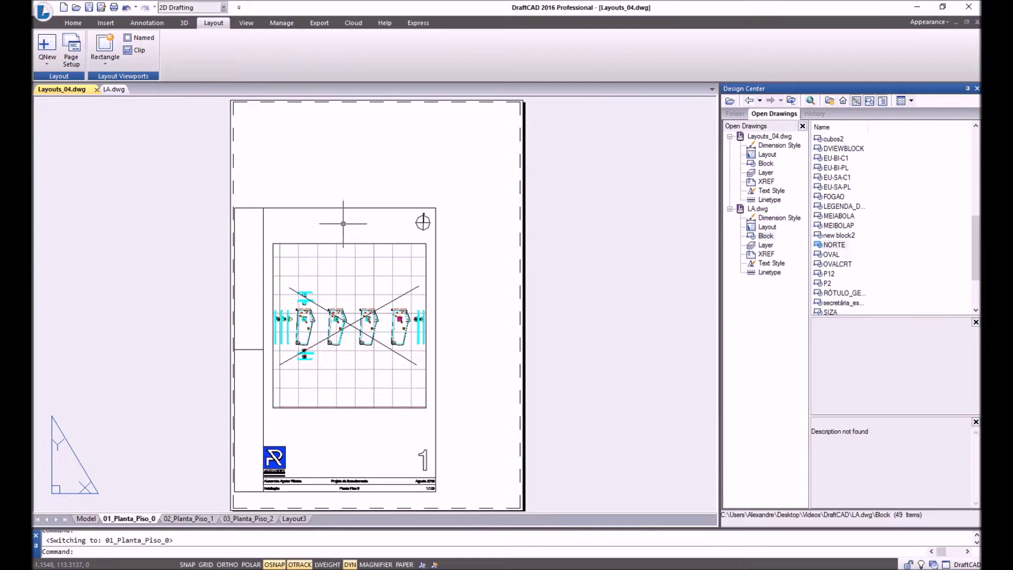
Draw a test diagonal line on the sheet from the frame's top-left corner, then delete it.
text(L)
key(Return)
click(262, 210)
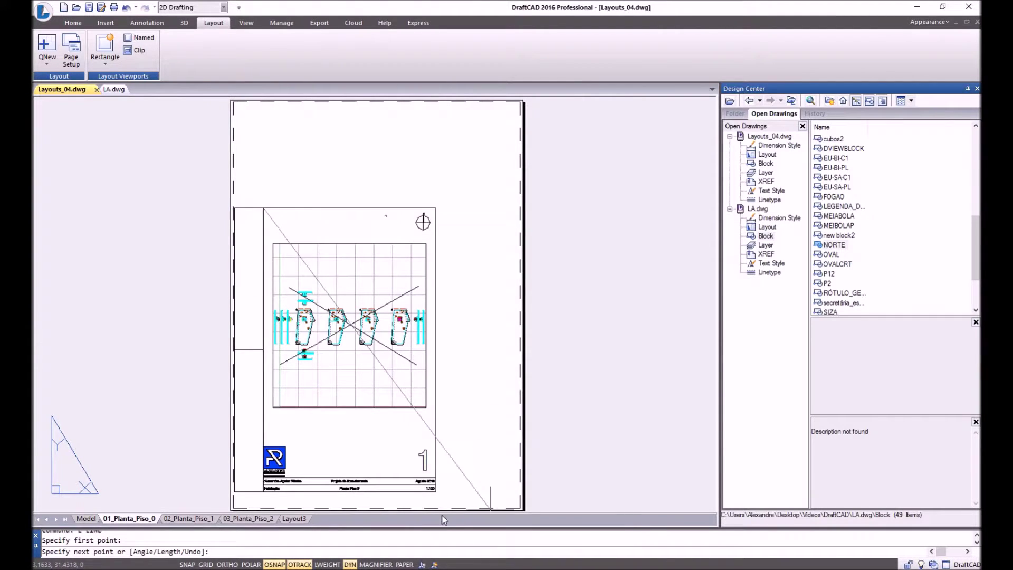
click(434, 489)
key(Return)
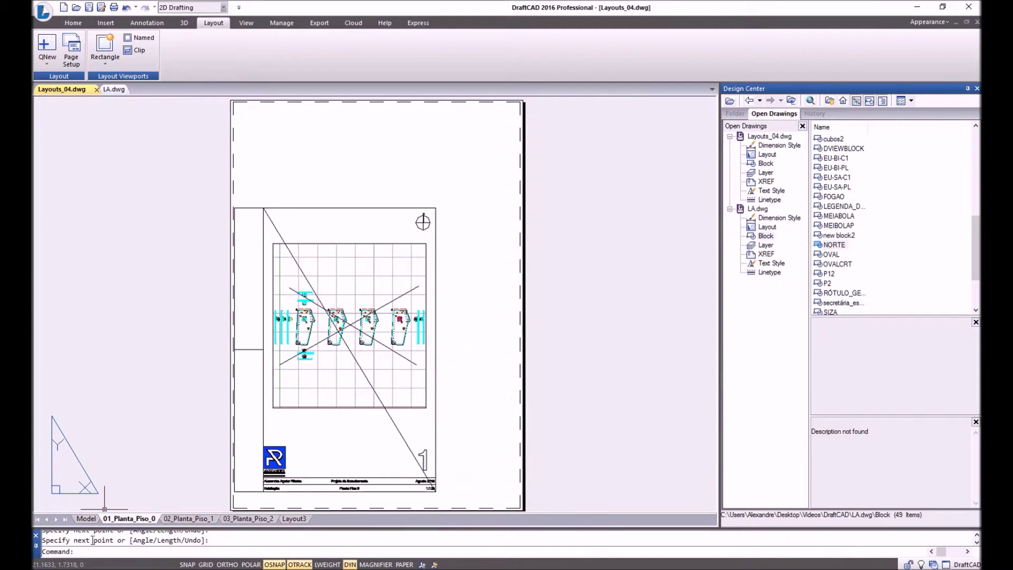
click(86, 519)
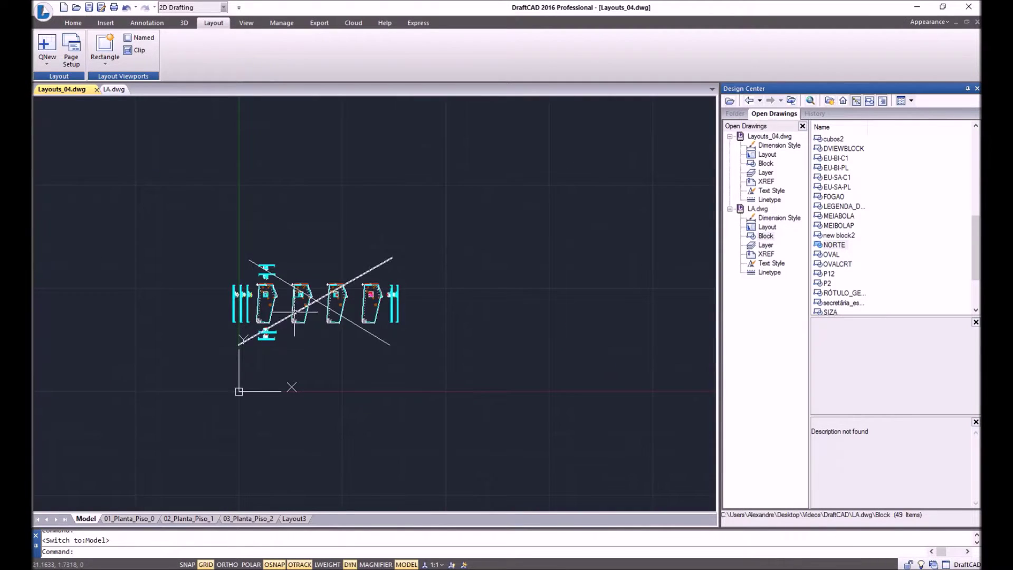
click(143, 519)
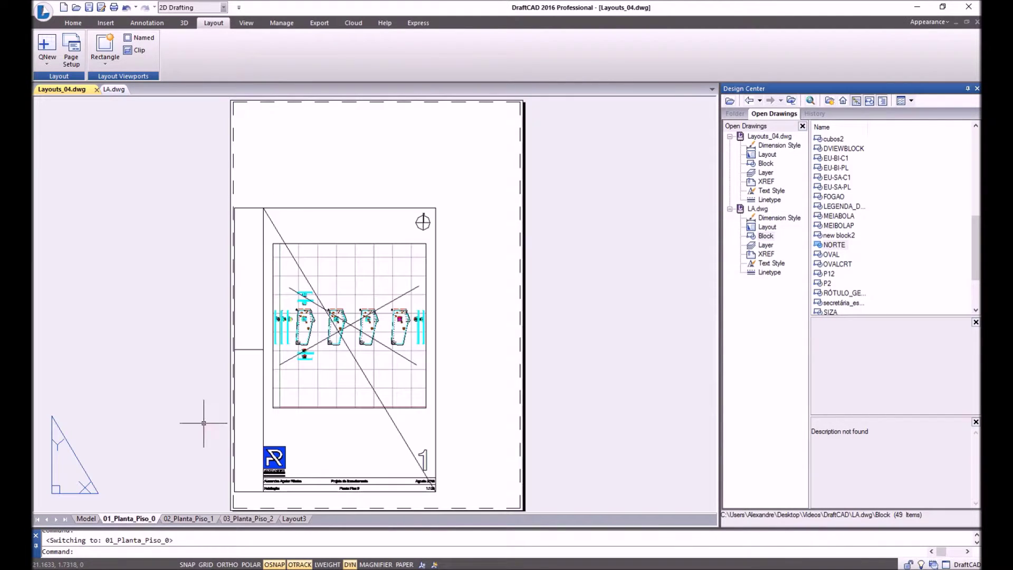
click(271, 217)
key(Delete)
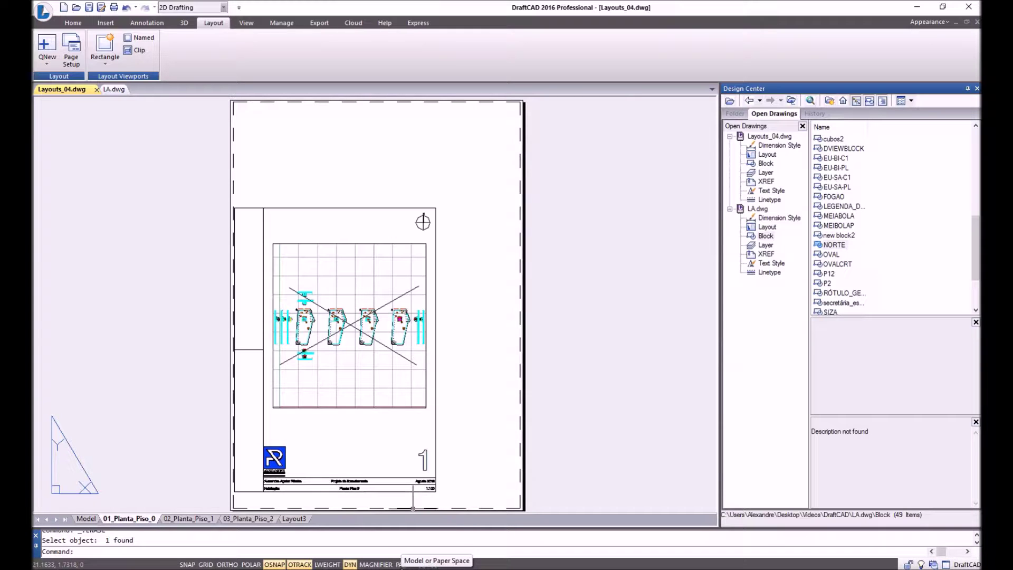
Erase the two X diagonals through the viewport and verify in model space.
click(404, 564)
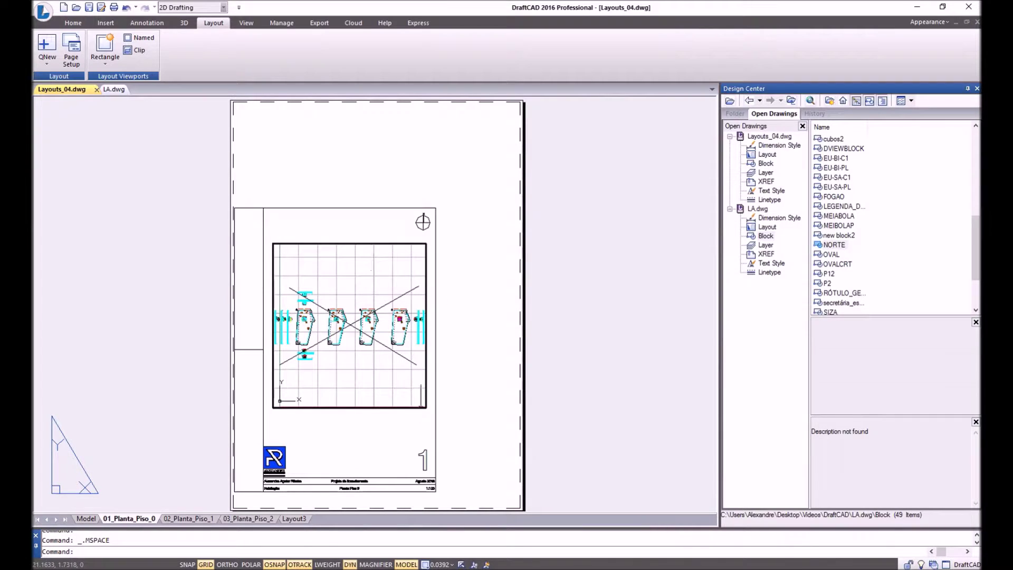
click(304, 296)
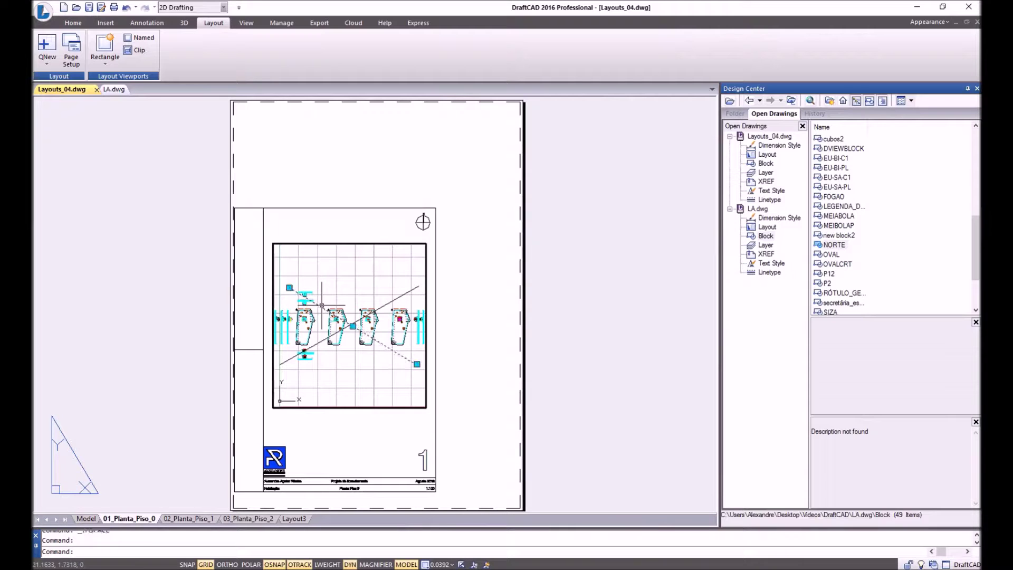
click(321, 340)
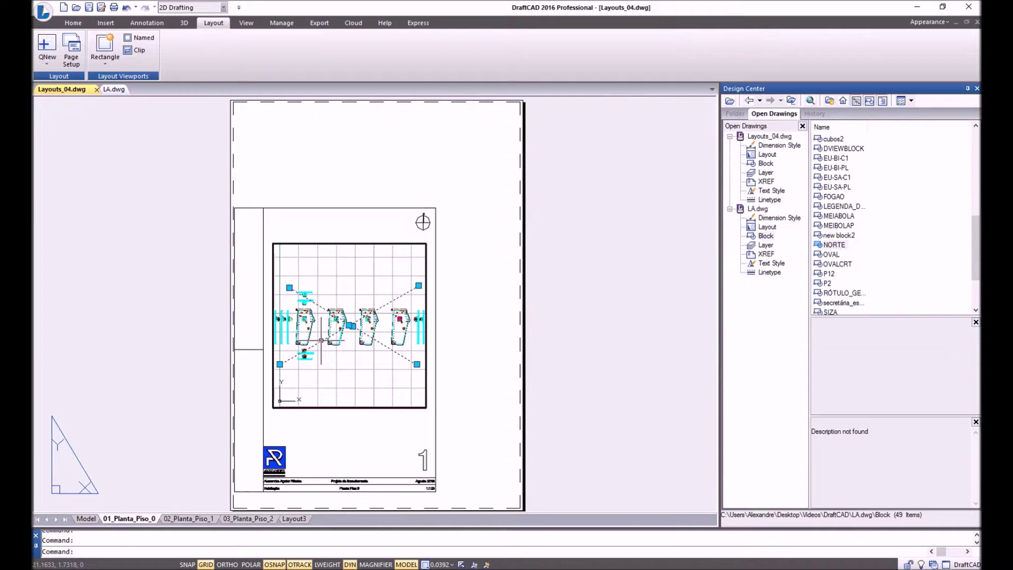
key(Delete)
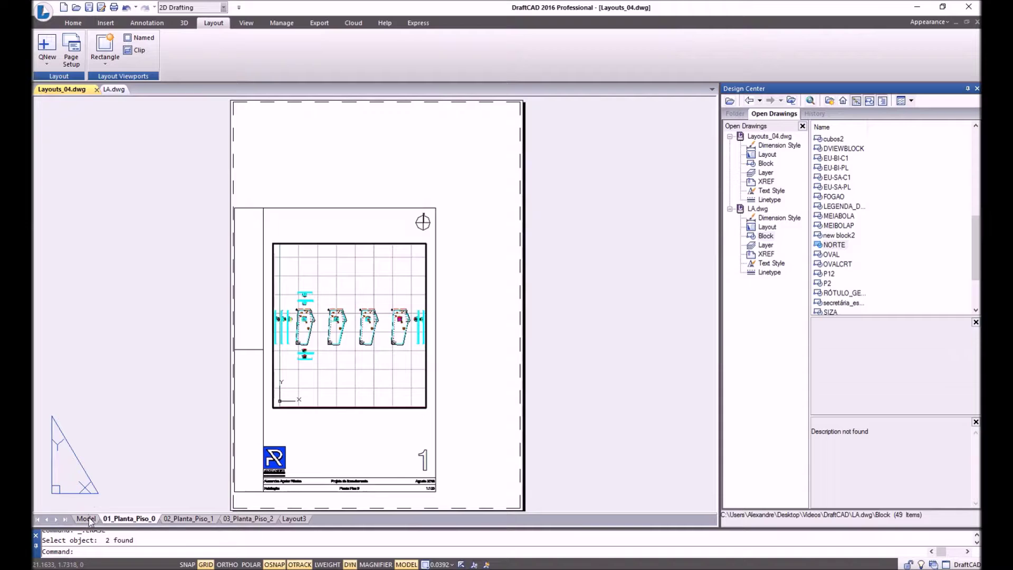
click(87, 519)
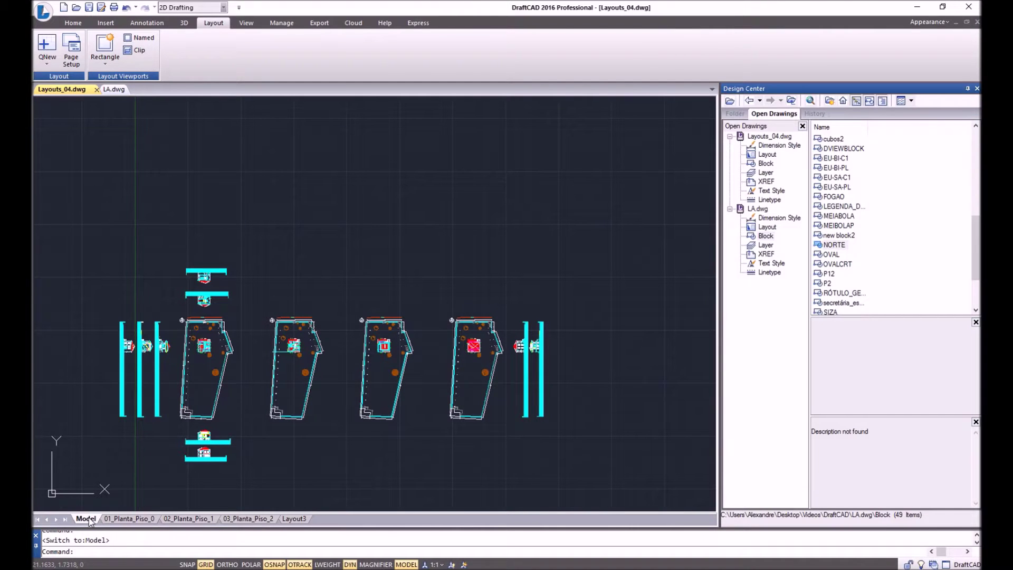
click(144, 520)
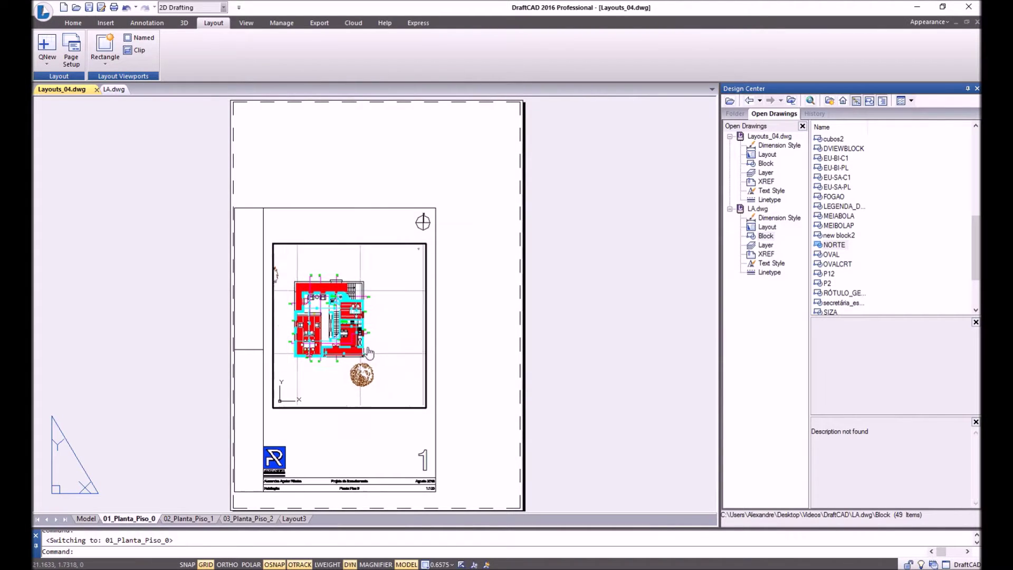
text(l)
key(Return)
click(404, 265)
click(304, 366)
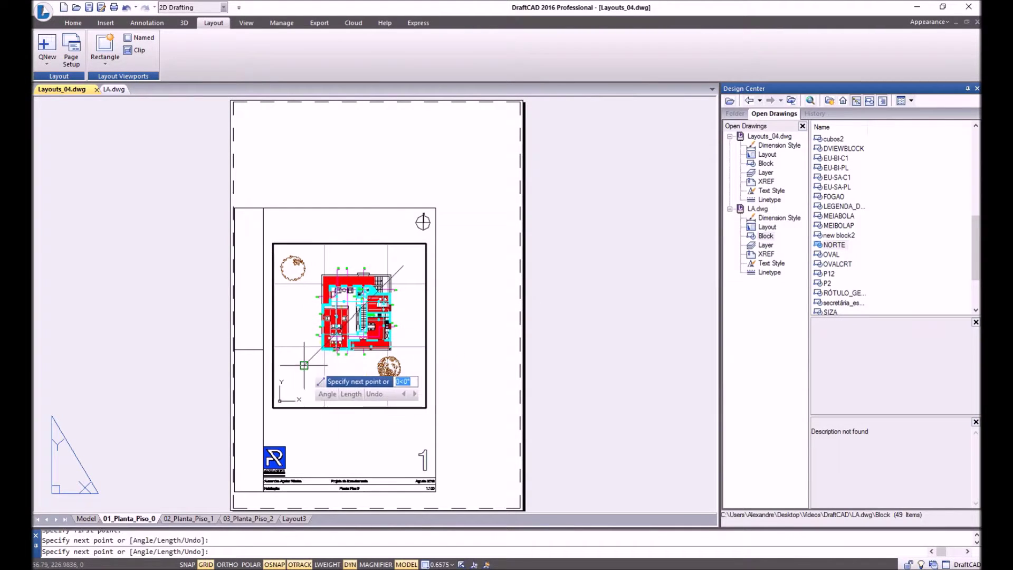
key(Return)
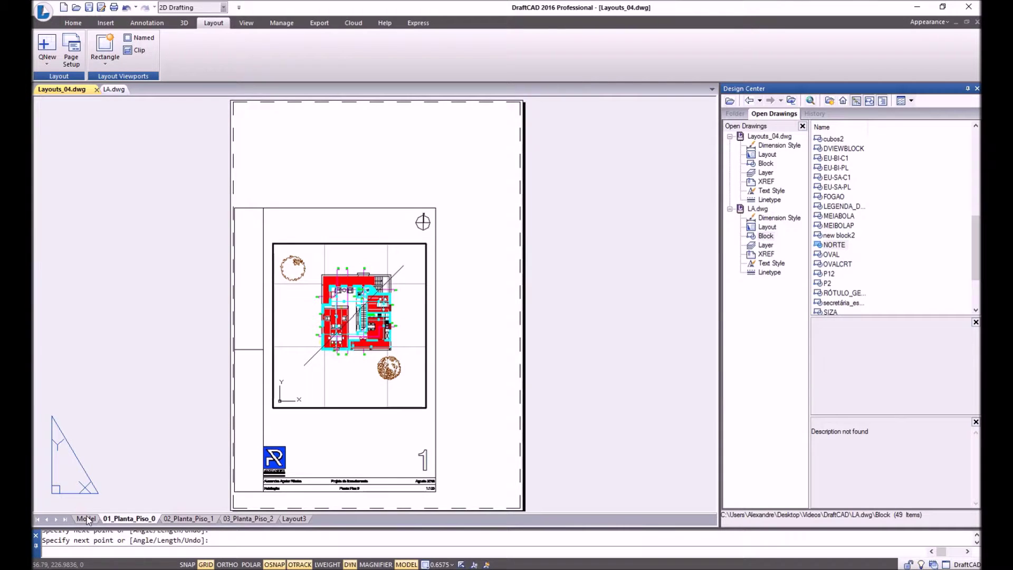
click(87, 519)
scroll(198, 349, up, 6)
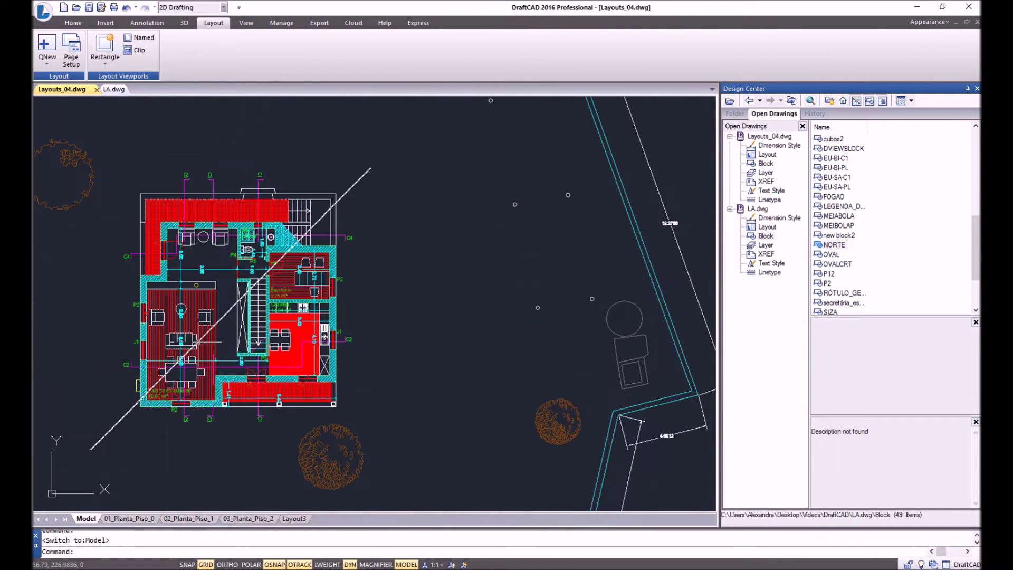
click(141, 522)
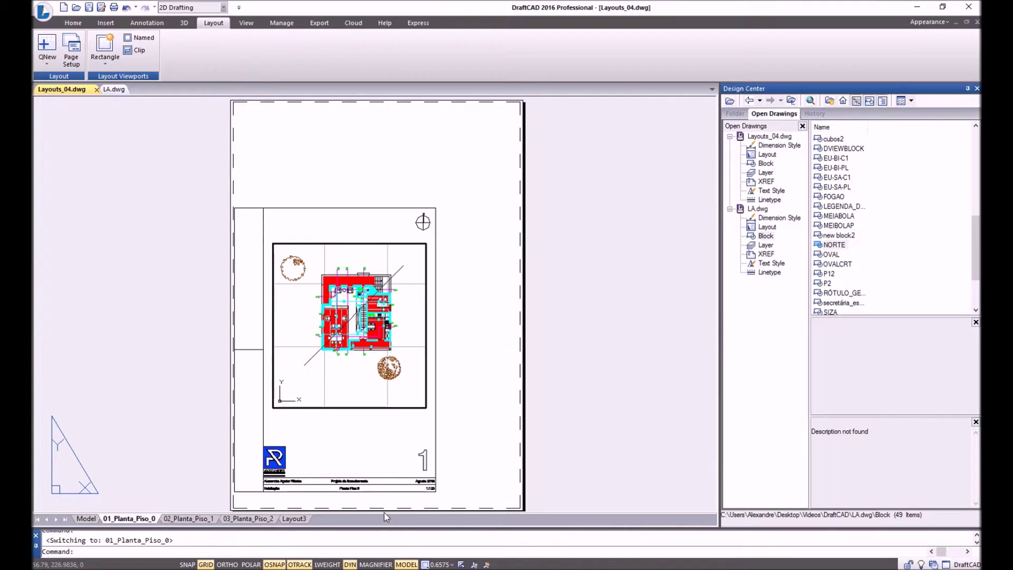
click(407, 565)
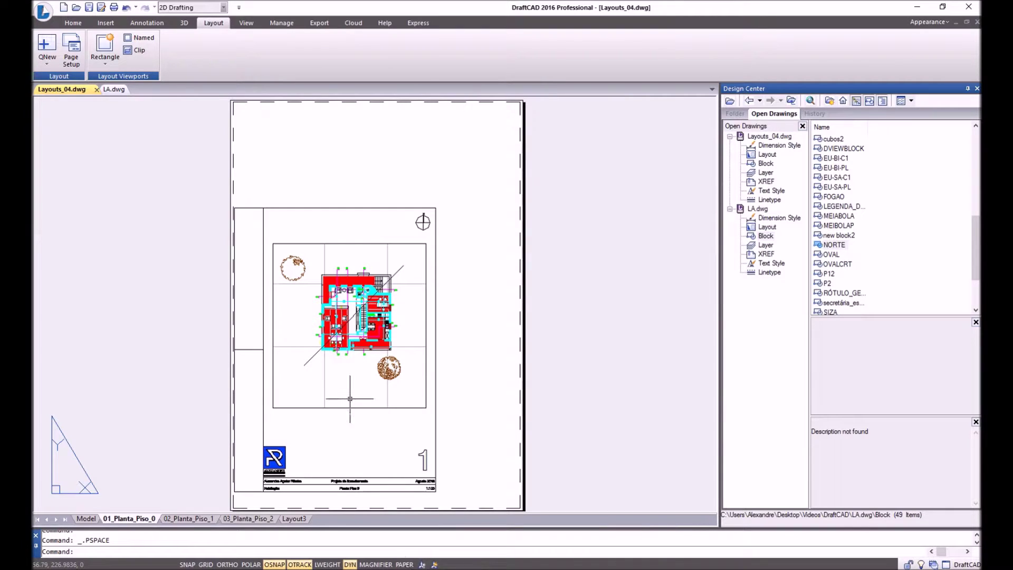
text(l)
key(Return)
click(316, 259)
click(381, 363)
key(Return)
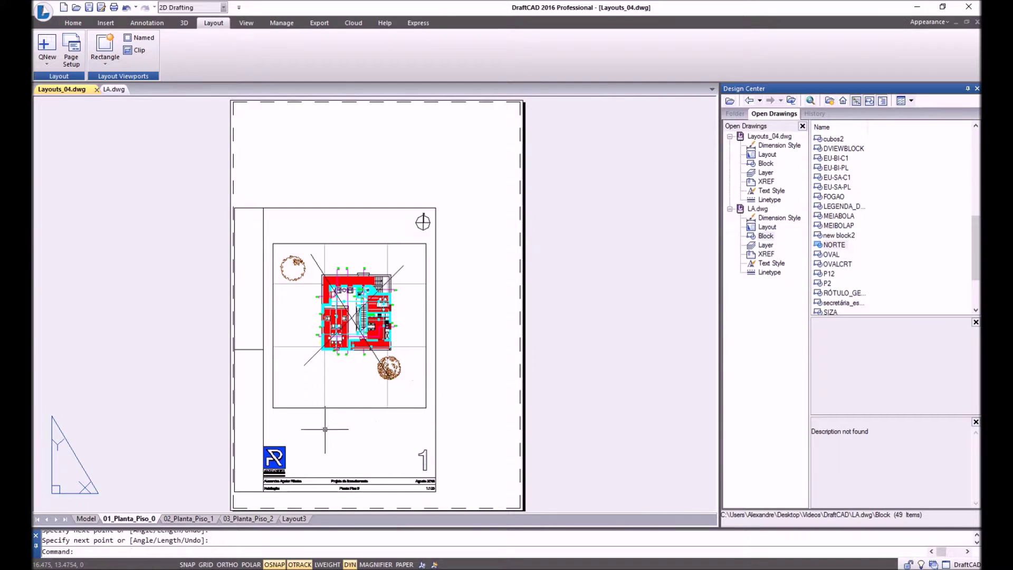
click(86, 519)
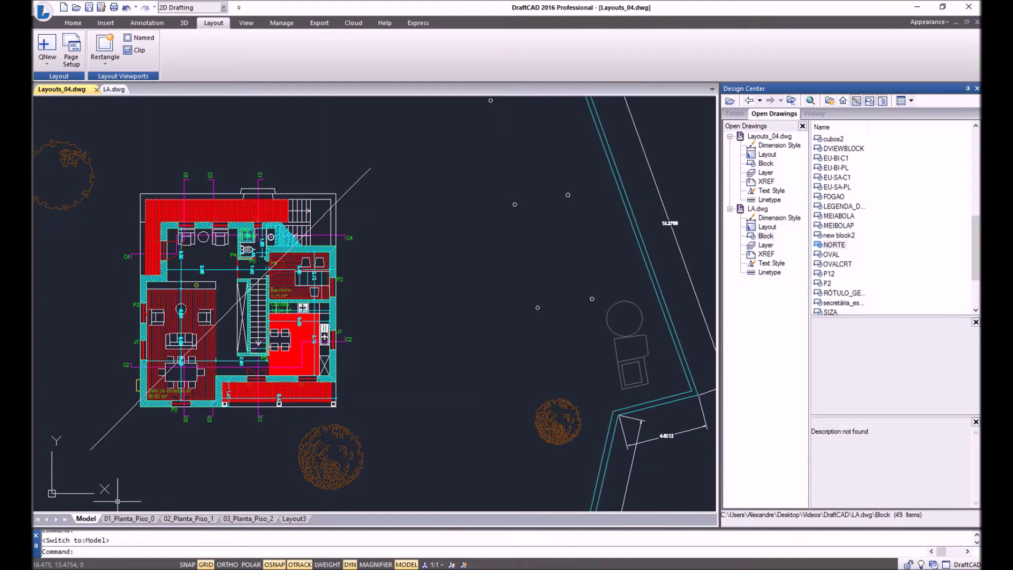
click(449, 157)
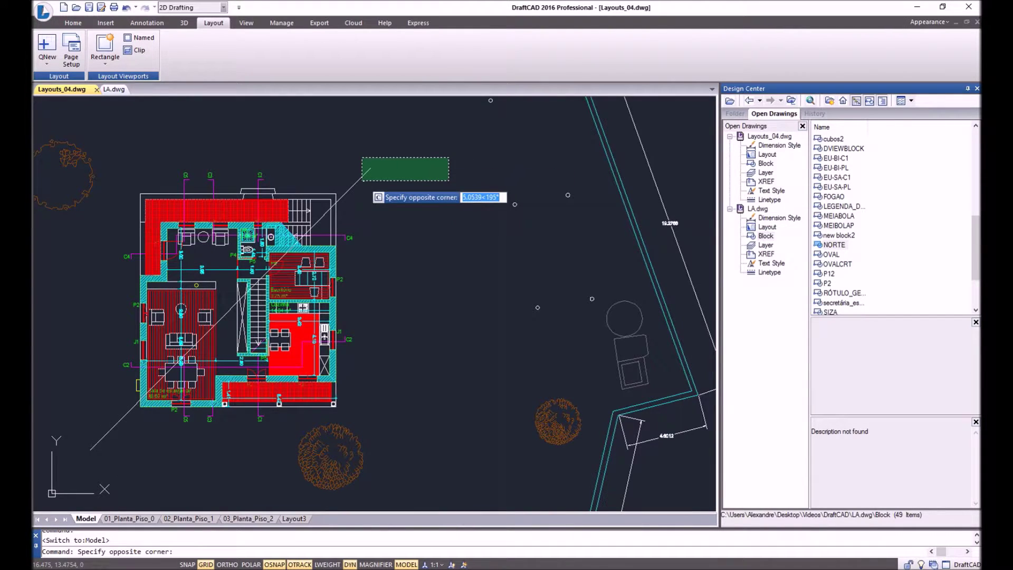
click(362, 180)
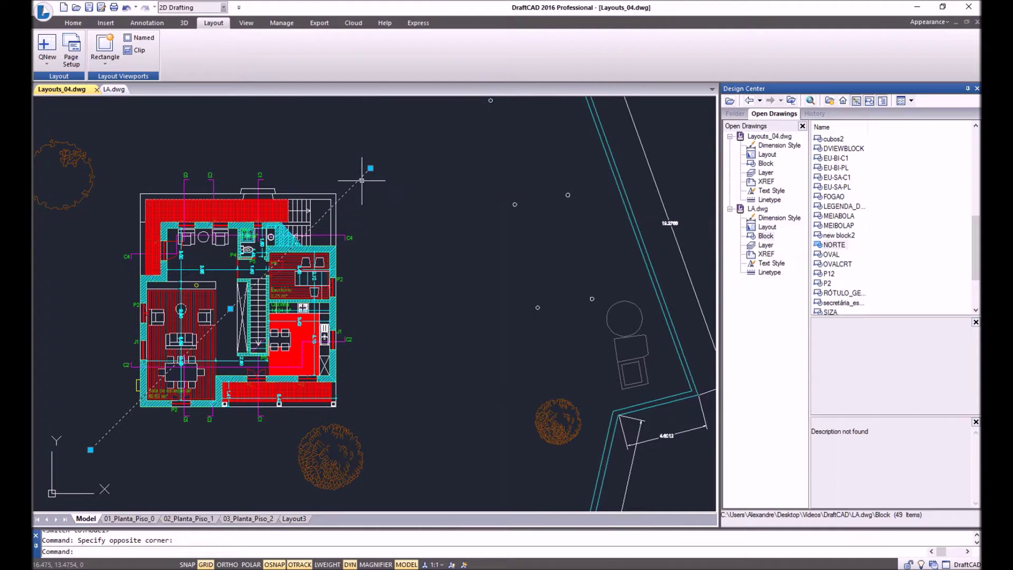
click(136, 520)
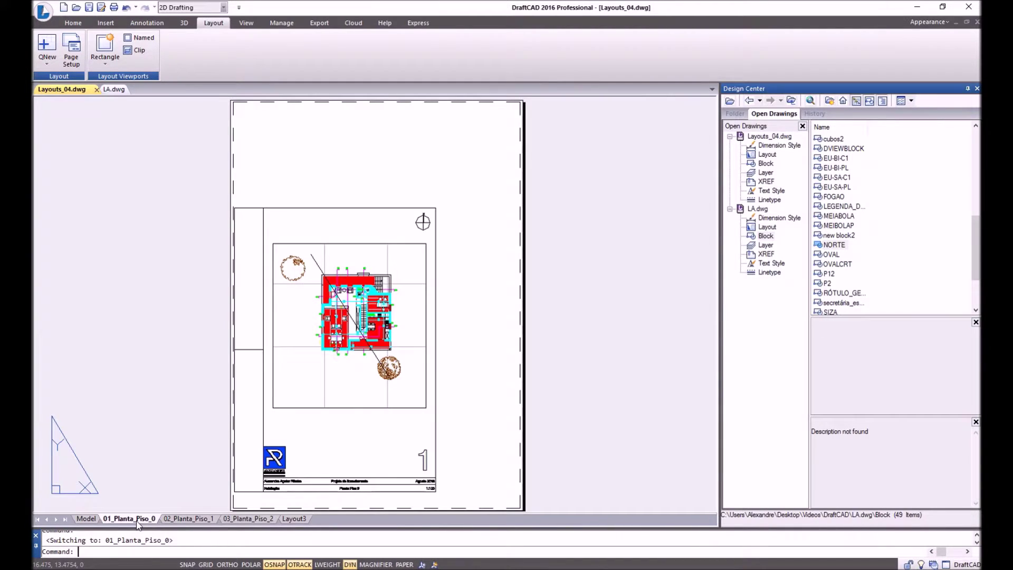
click(313, 258)
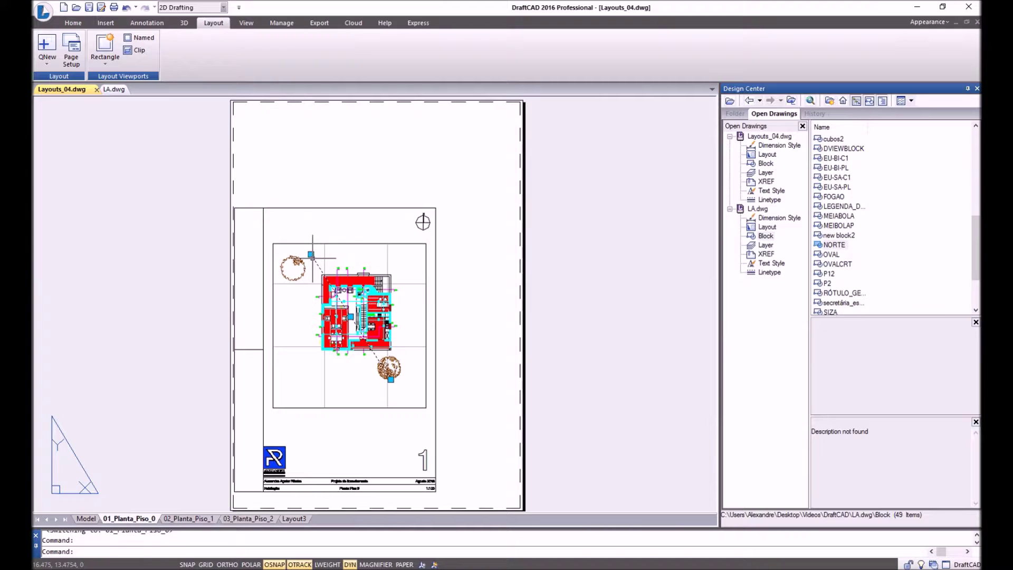
key(Delete)
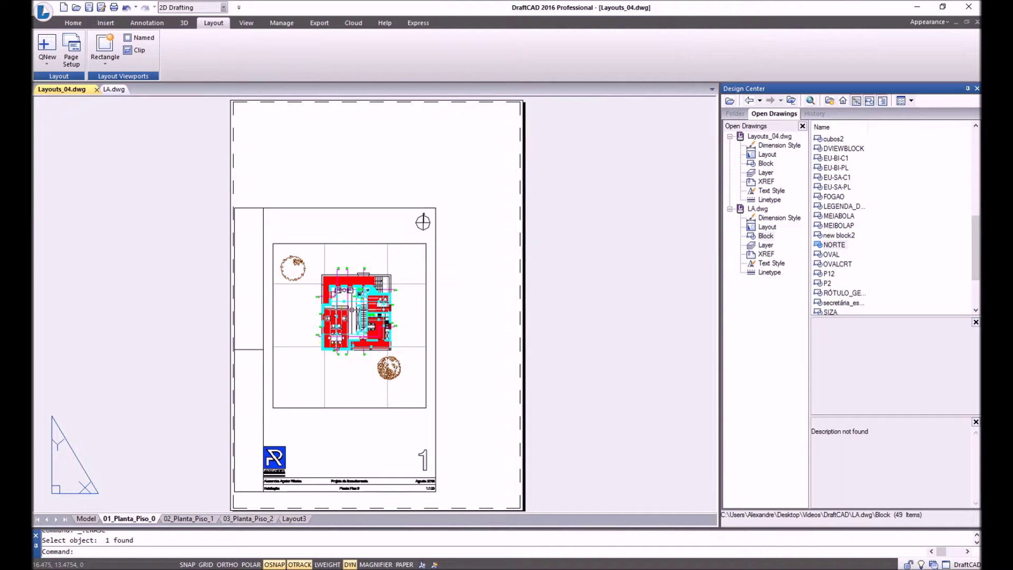
Scroll-zoom the plan inside the viewport, then exit back to paper space.
double_click(344, 290)
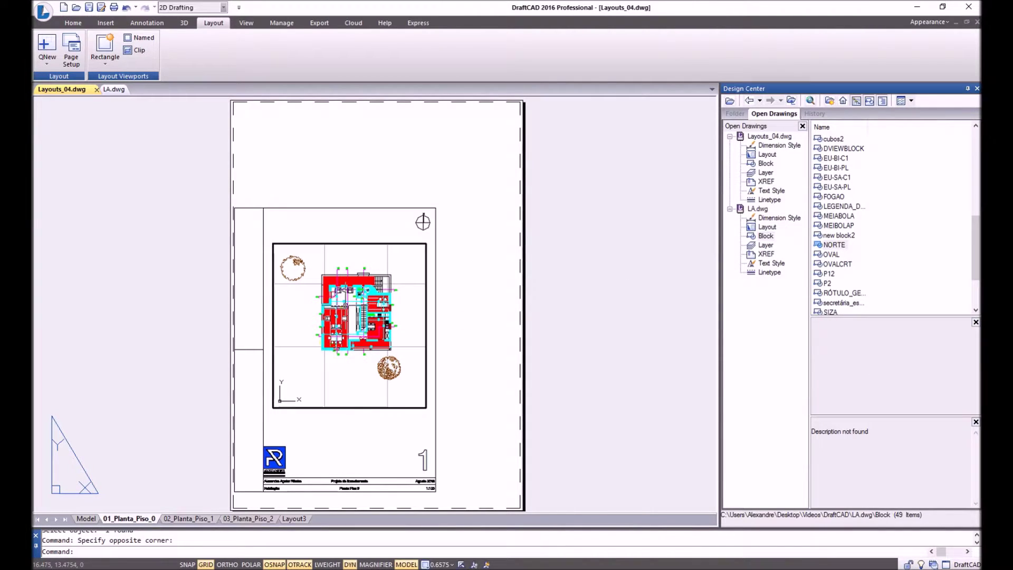
scroll(344, 292, up, 5)
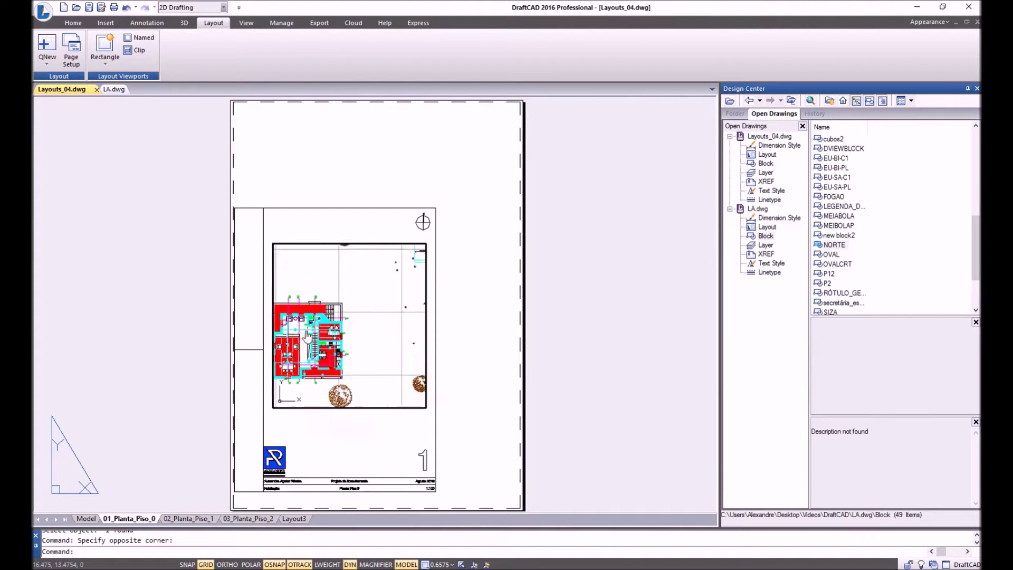
scroll(345, 312, down, 3)
scroll(346, 312, up, 3)
scroll(345, 313, down, 2)
double_click(463, 277)
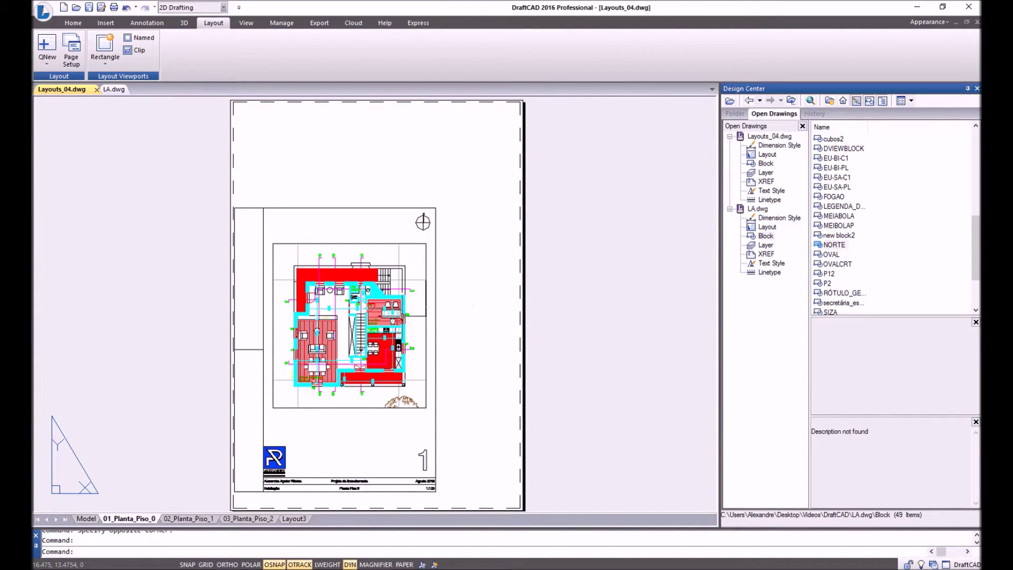
Pan the floor plan upward within the viewport and zoom it larger, returning to paper space.
double_click(364, 327)
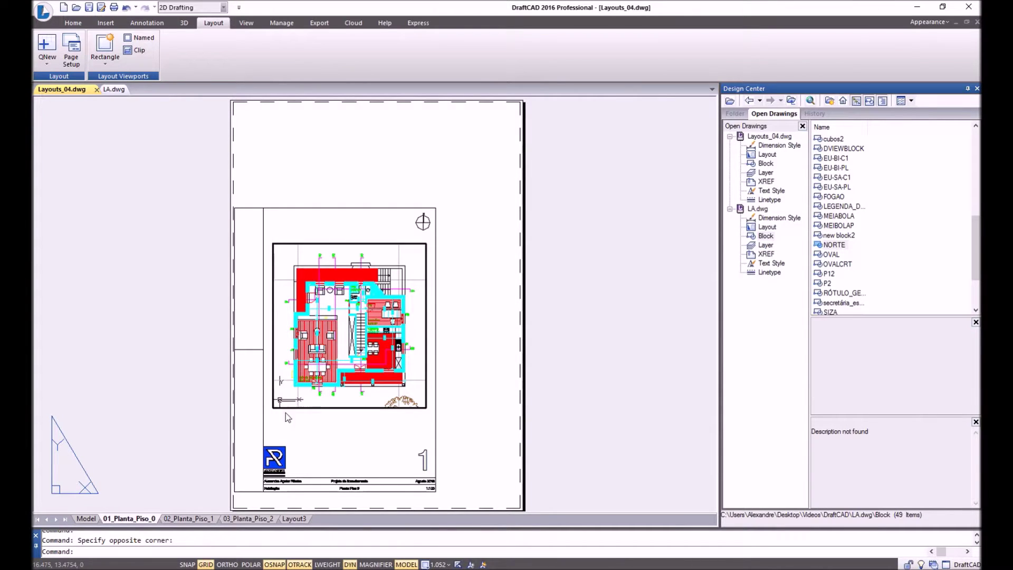
middle_drag(423, 350, 434, 330)
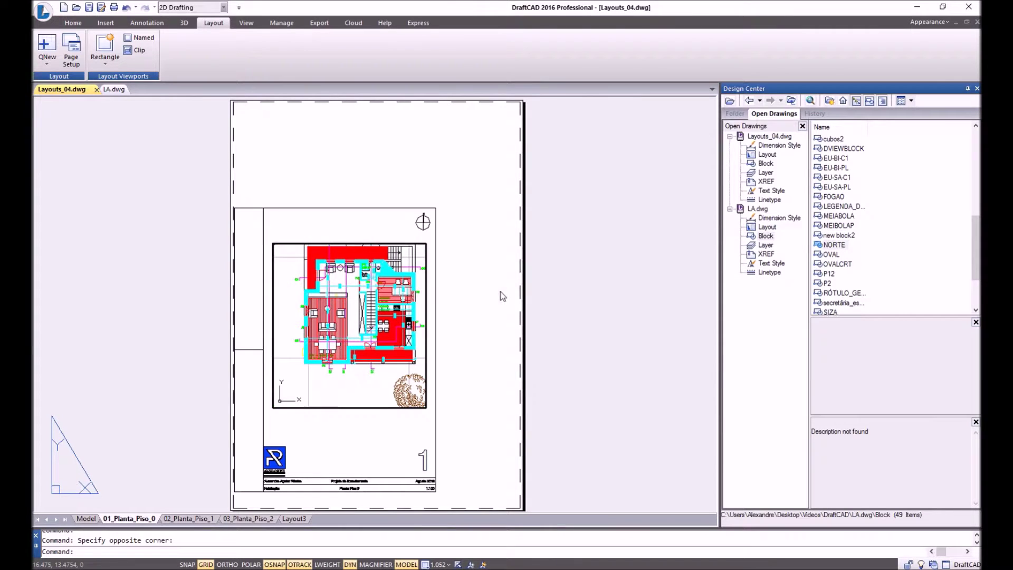
double_click(505, 295)
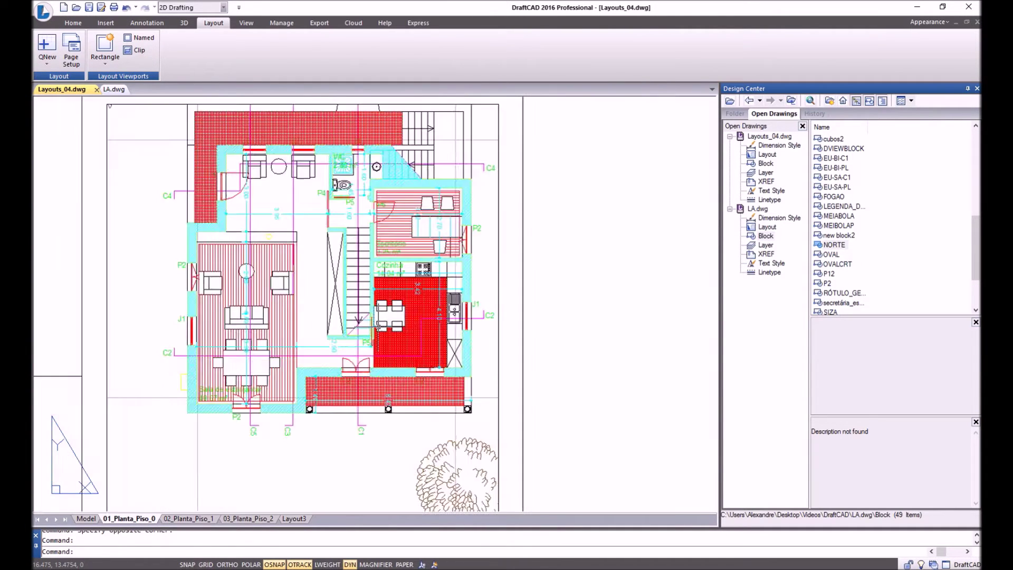
scroll(378, 321, down, 2)
double_click(376, 329)
scroll(376, 329, up, 3)
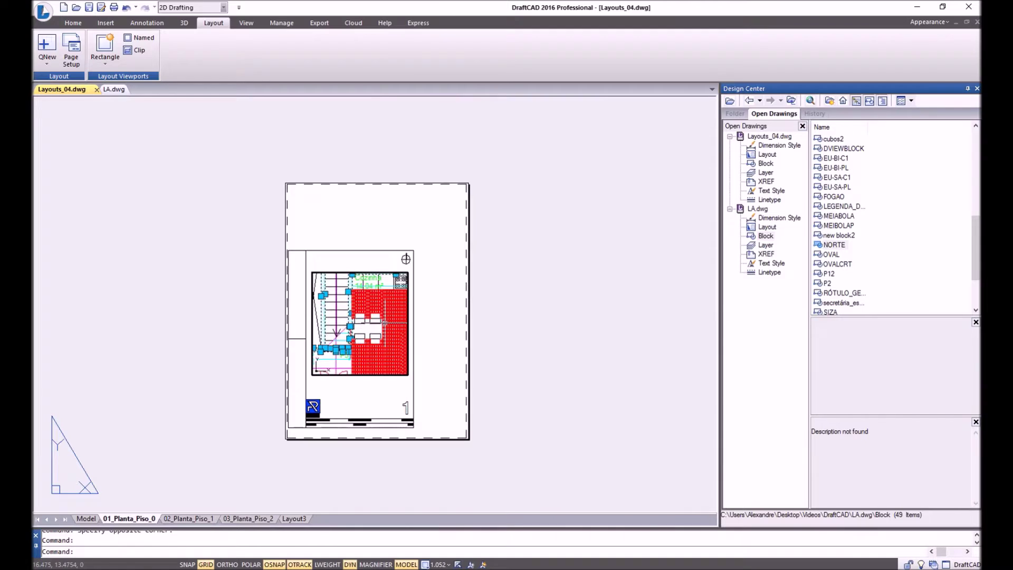
double_click(436, 319)
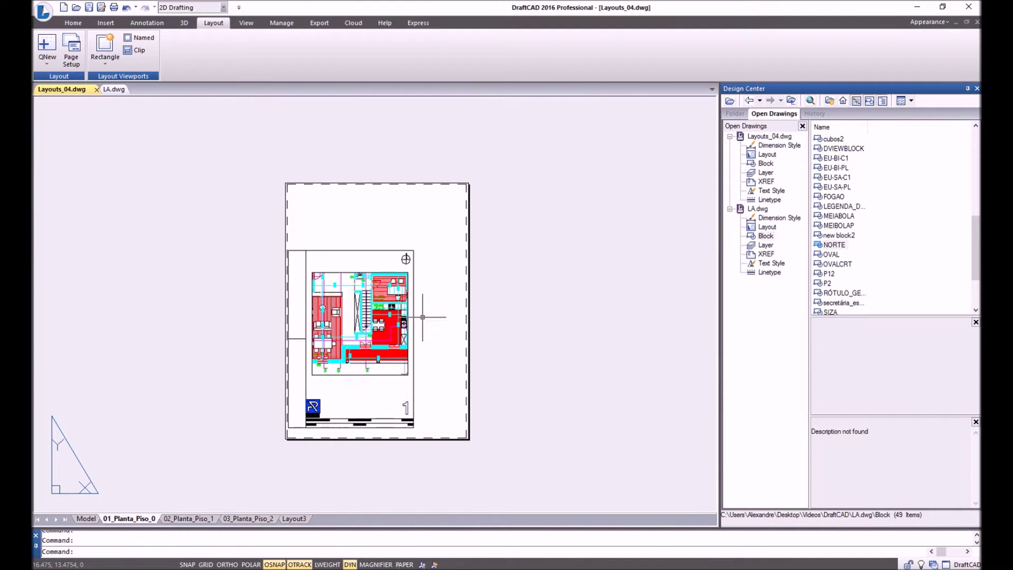
scroll(378, 319, down, 4)
scroll(377, 319, up, 6)
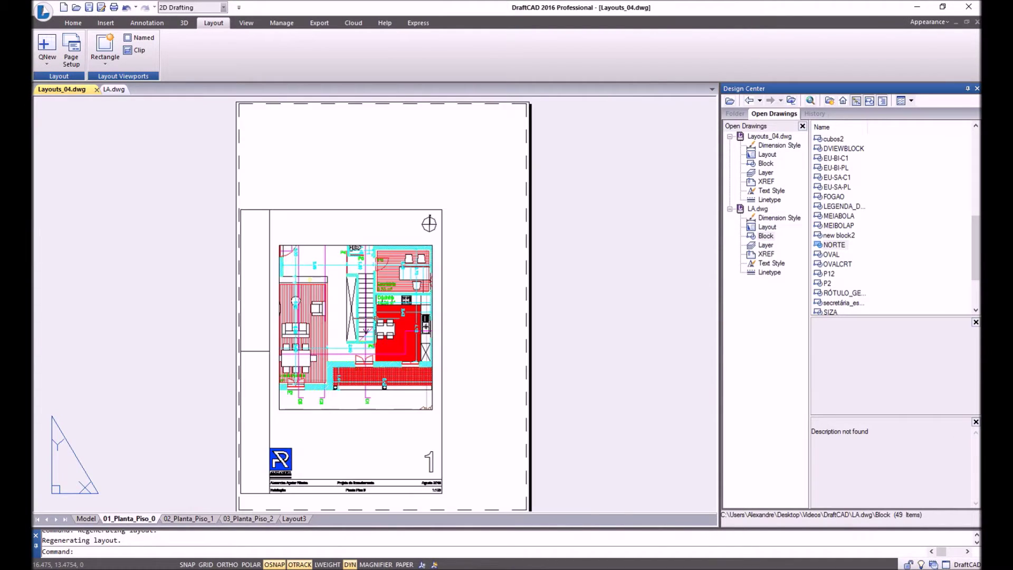
Enter the viewport and wheel-zoom the house plan to a 0.1605 viewport scale.
double_click(373, 322)
scroll(374, 321, down, 3)
scroll(360, 299, up, 3)
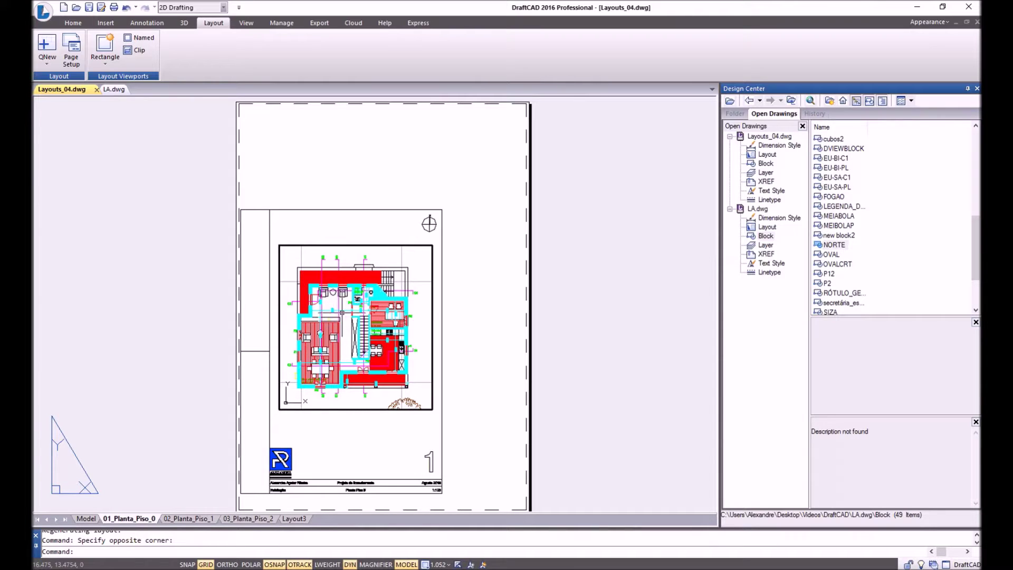
scroll(342, 334, up, 5)
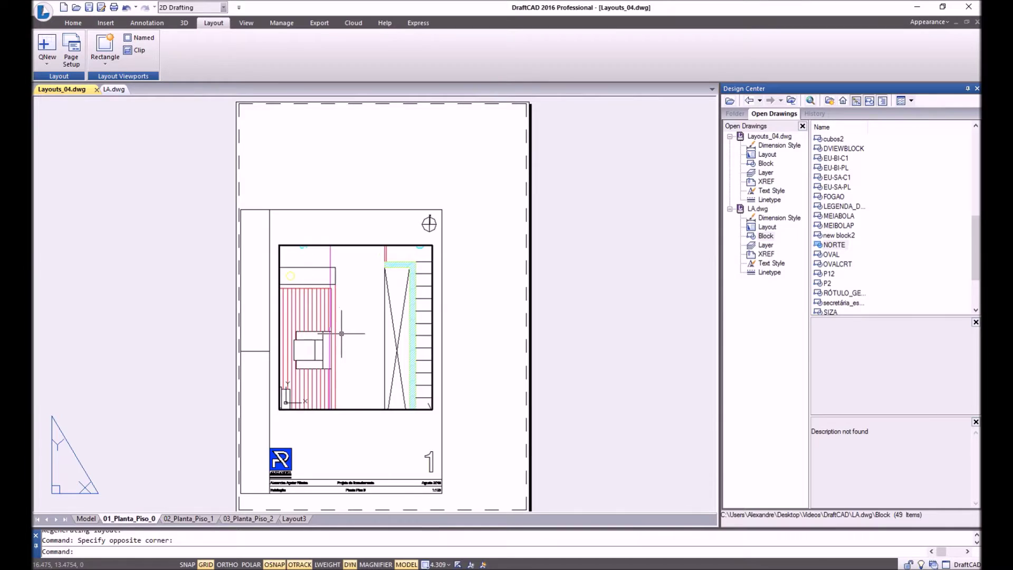
scroll(342, 334, down, 5)
scroll(348, 334, up, 5)
scroll(353, 334, up, 2)
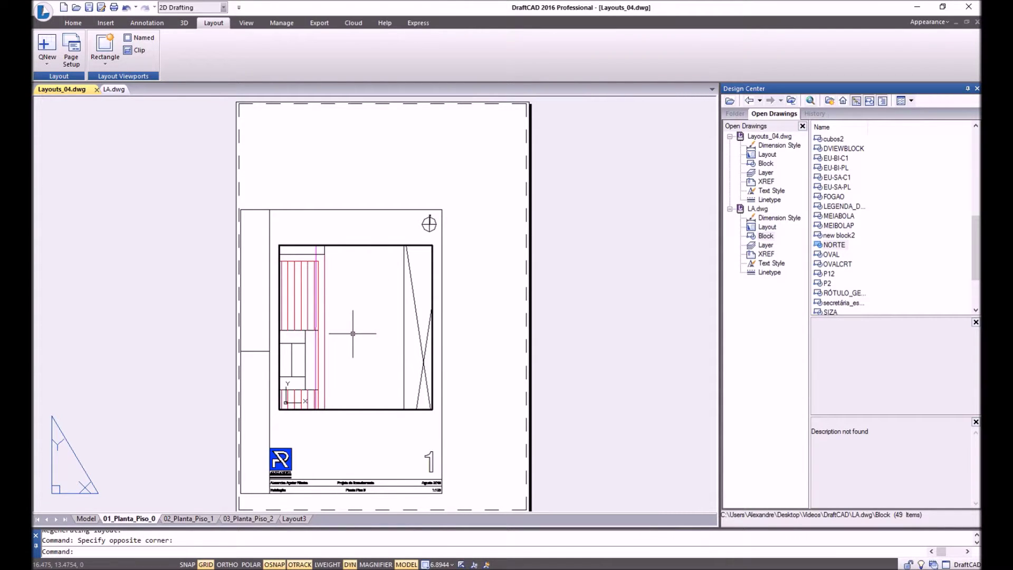
scroll(353, 334, down, 12)
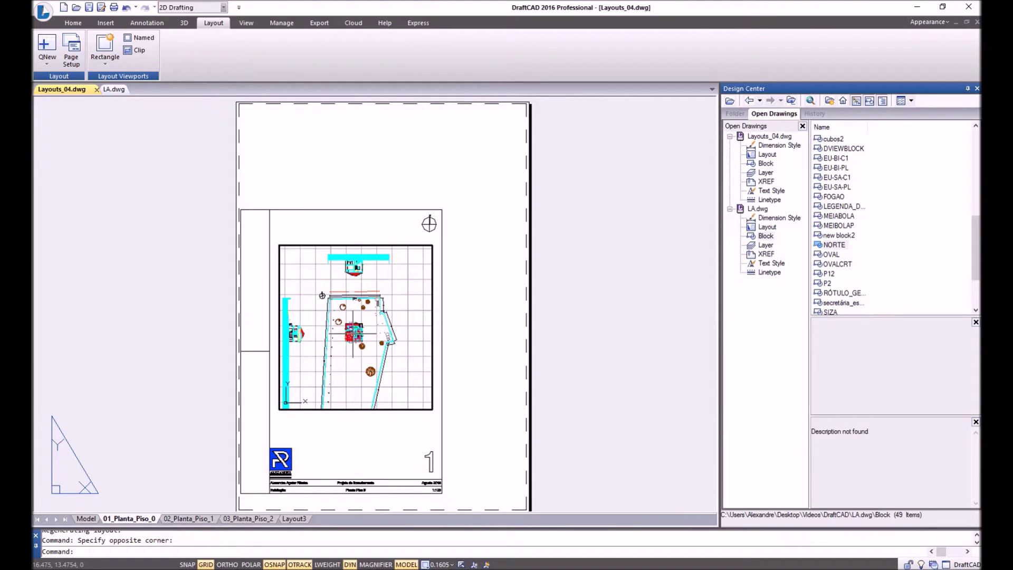
double_click(385, 182)
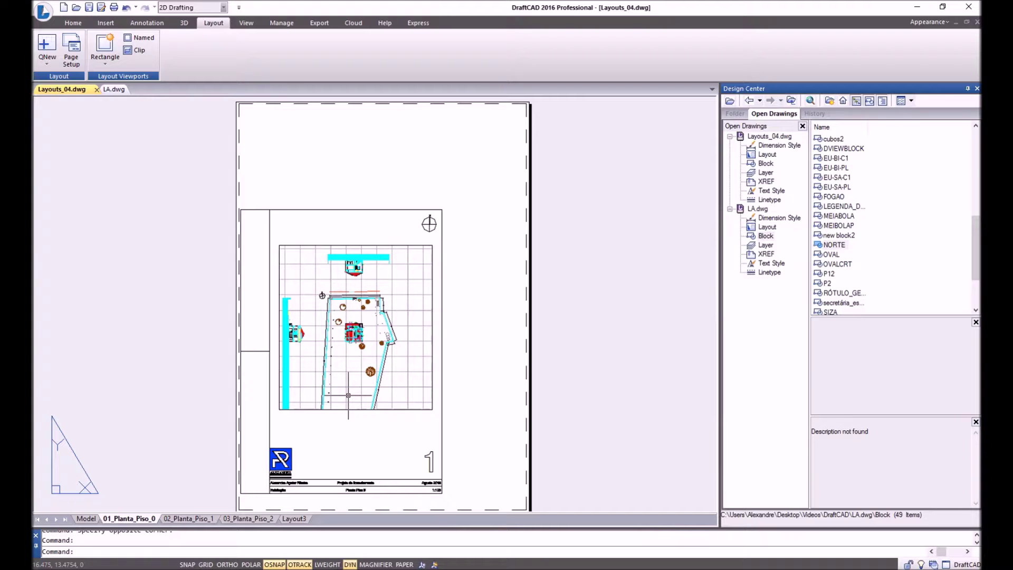
double_click(372, 363)
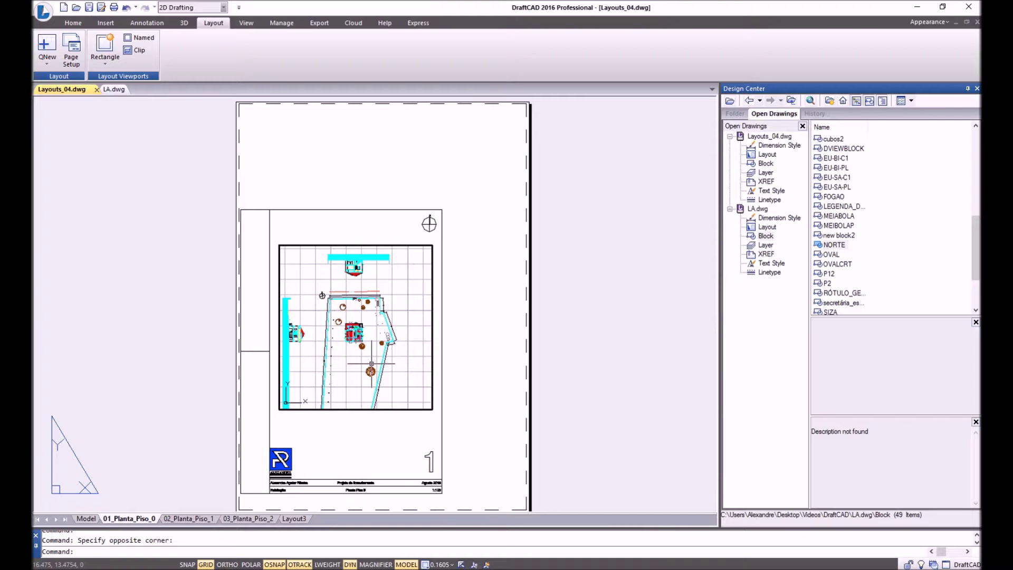
Run ZOOM with the Scale option and enter 1xp to show the plan at 1:1.
text(z)
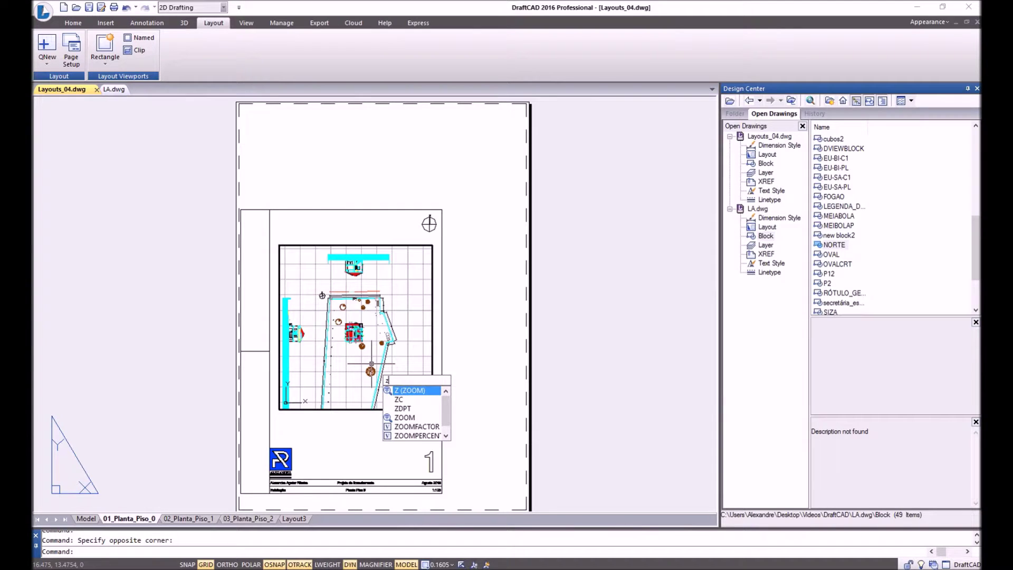
key(Return)
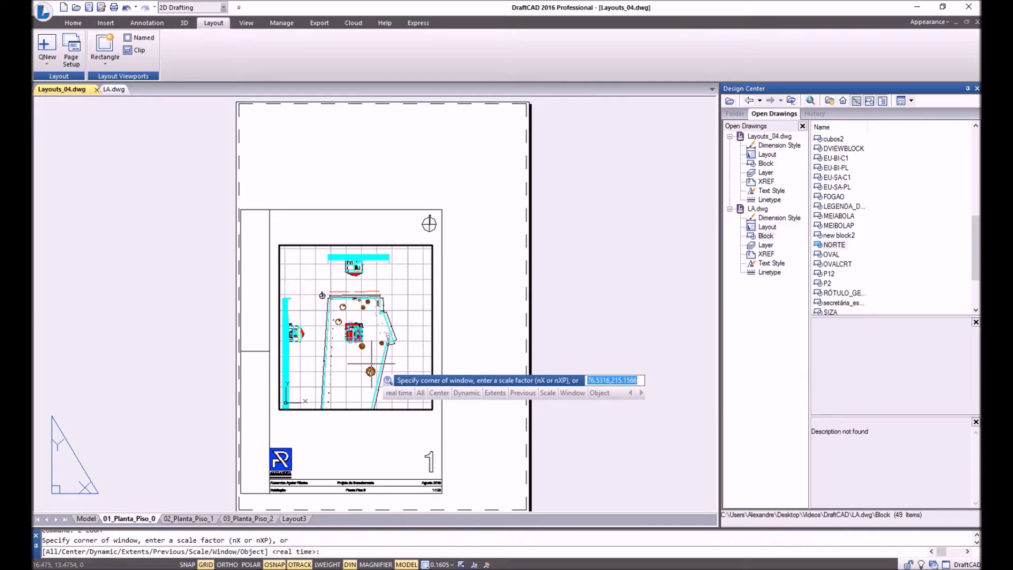
text(s)
key(Return)
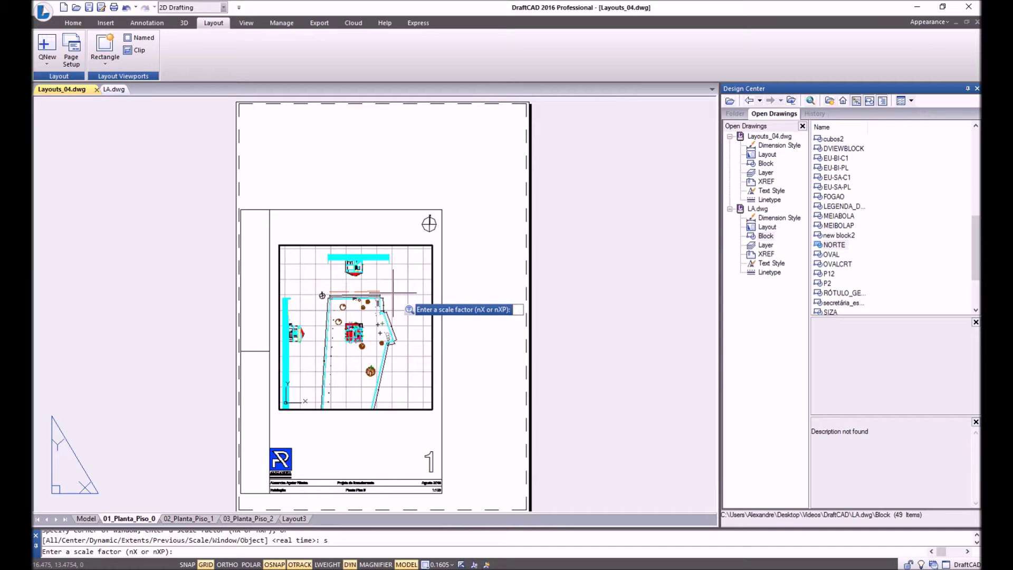
text(1xp)
key(Return)
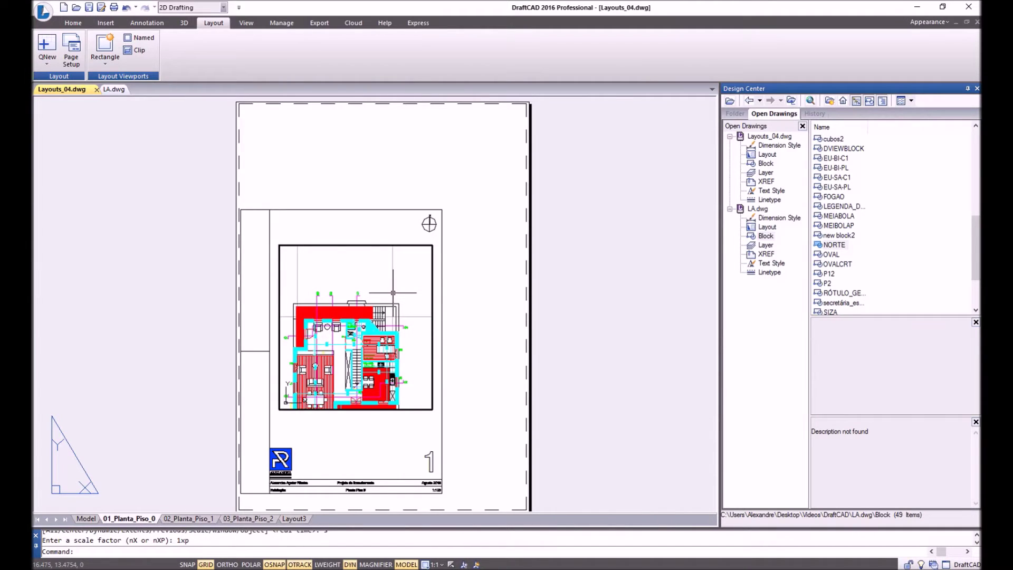
Pan the floor plan upward in the viewport, then re-enter and zoom in on the P5/P6 area.
right_click(393, 292)
click(422, 349)
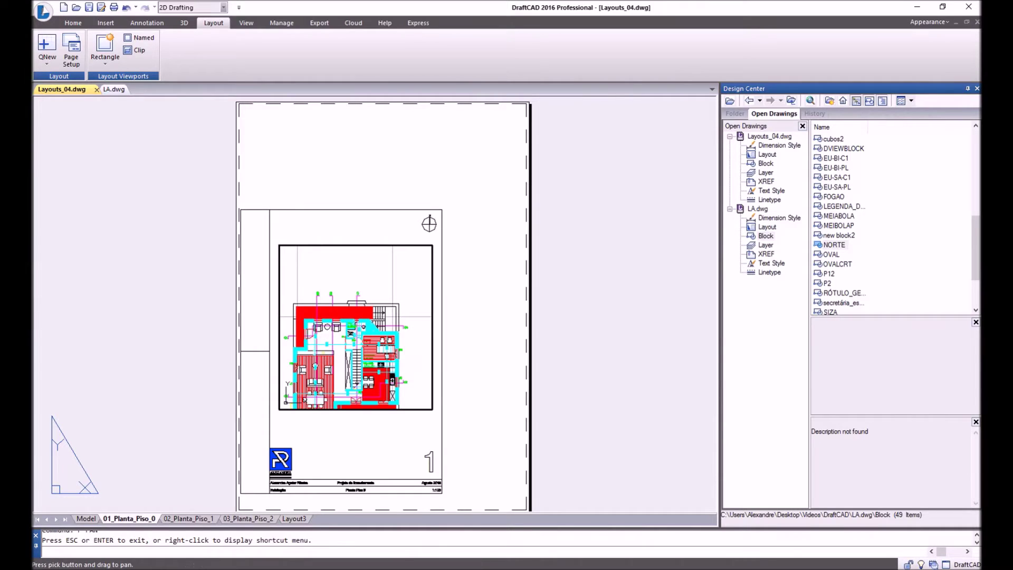
drag(346, 348, 357, 313)
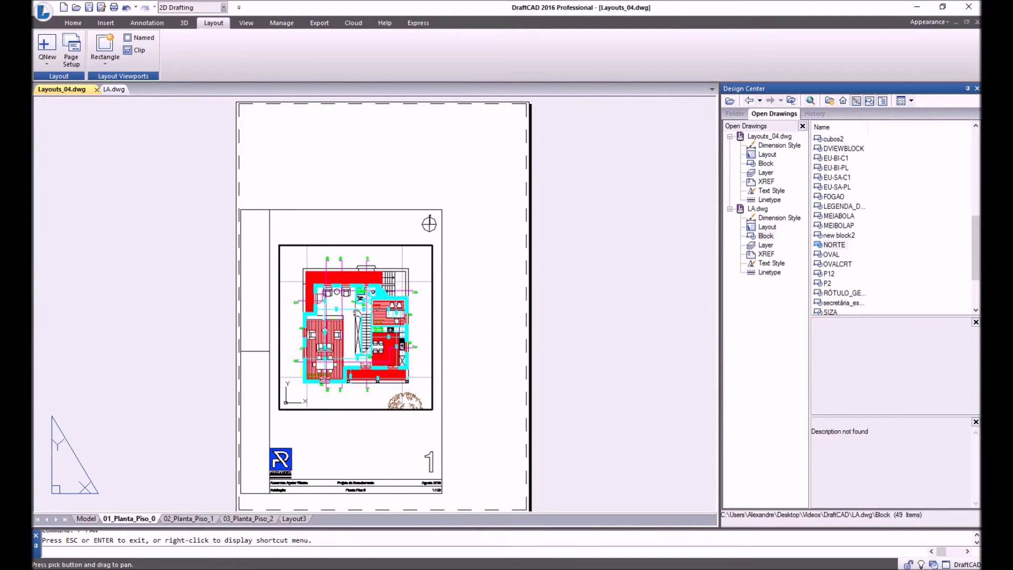
right_click(357, 313)
click(369, 318)
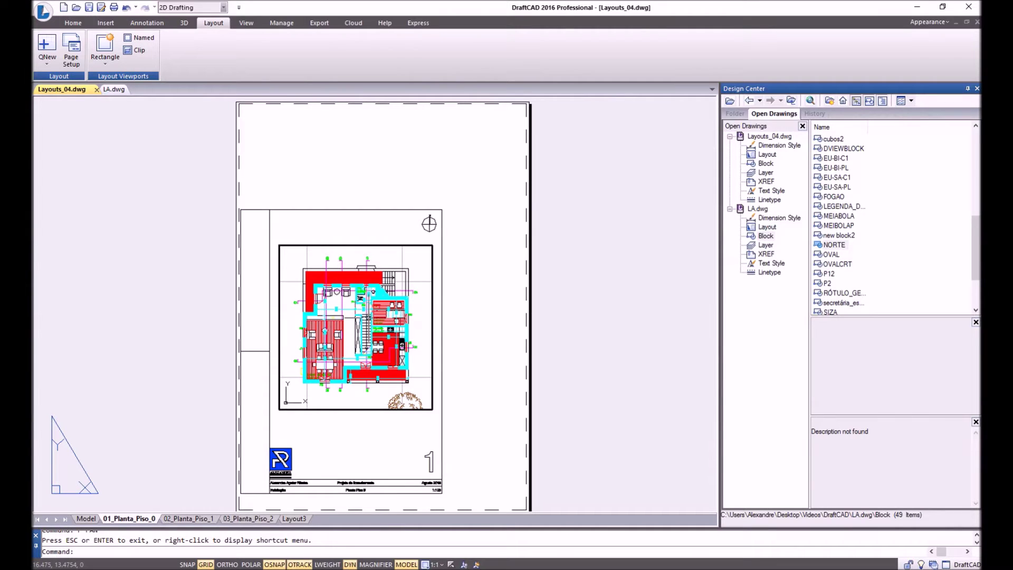
double_click(360, 220)
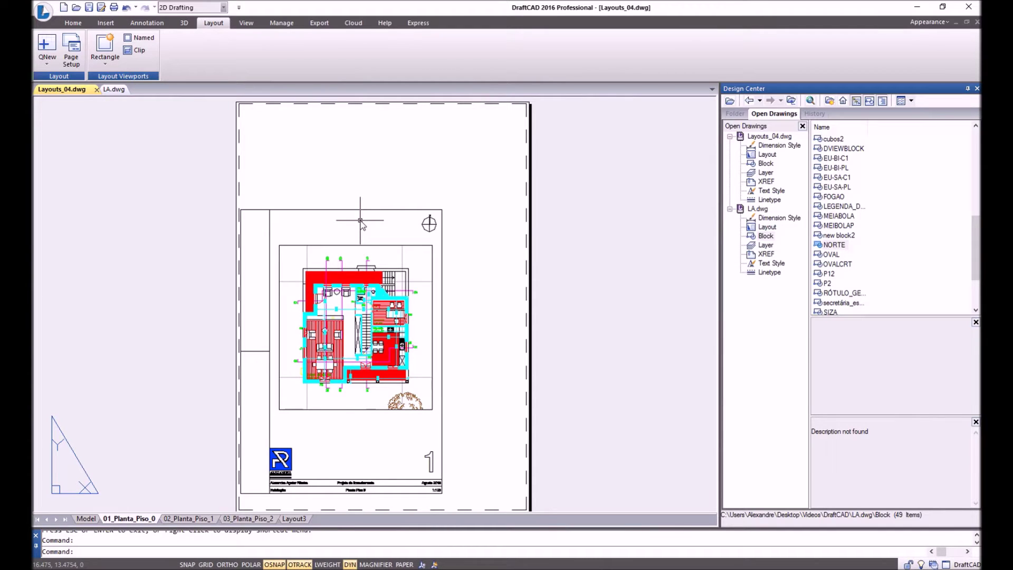
double_click(370, 303)
scroll(370, 302, up, 5)
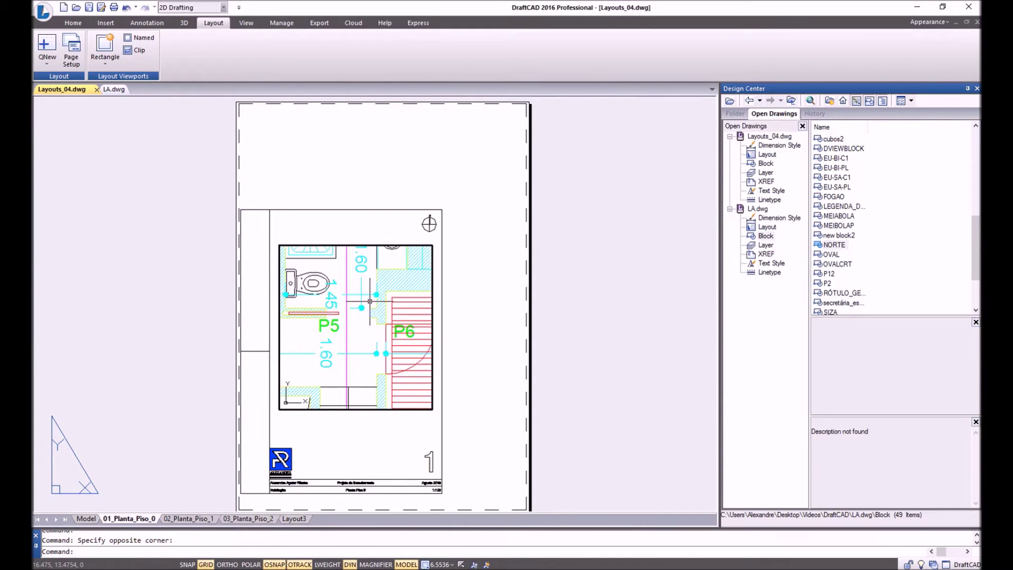
Rezoom the viewport to a 1xp scale factor and pan the plan up and right.
text(z)
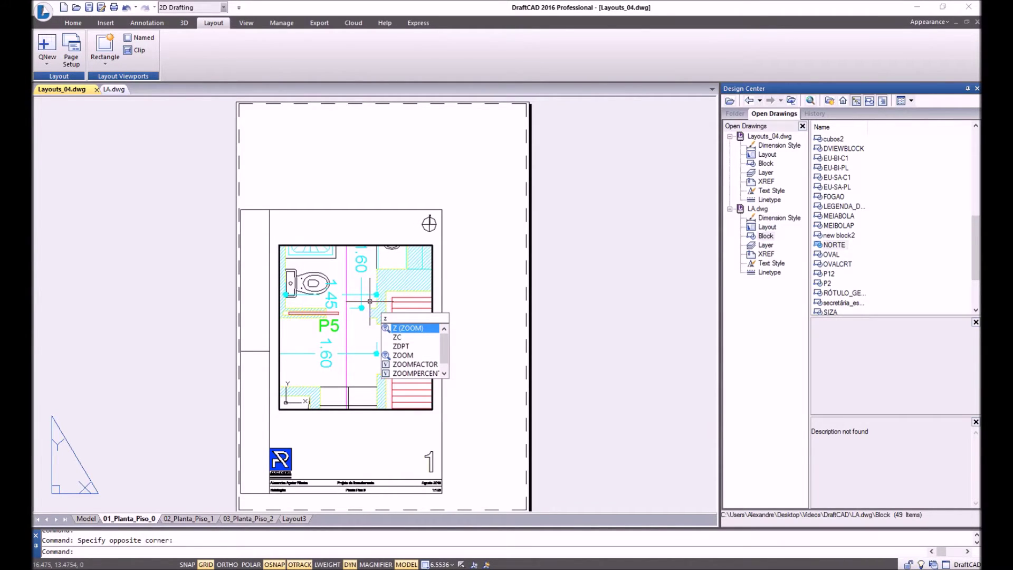
key(Return)
text(s)
key(Return)
text(1xp)
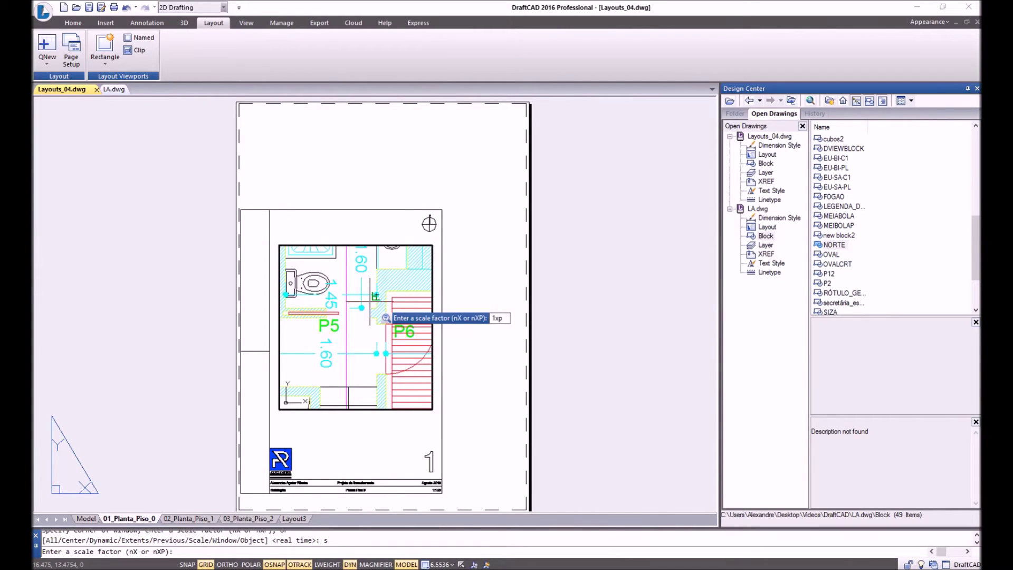
key(Return)
text(p)
key(Return)
drag(369, 325, 376, 307)
Finish panning, return to paper space, and set the viewport's Display Locked to Yes.
right_click(376, 308)
click(417, 311)
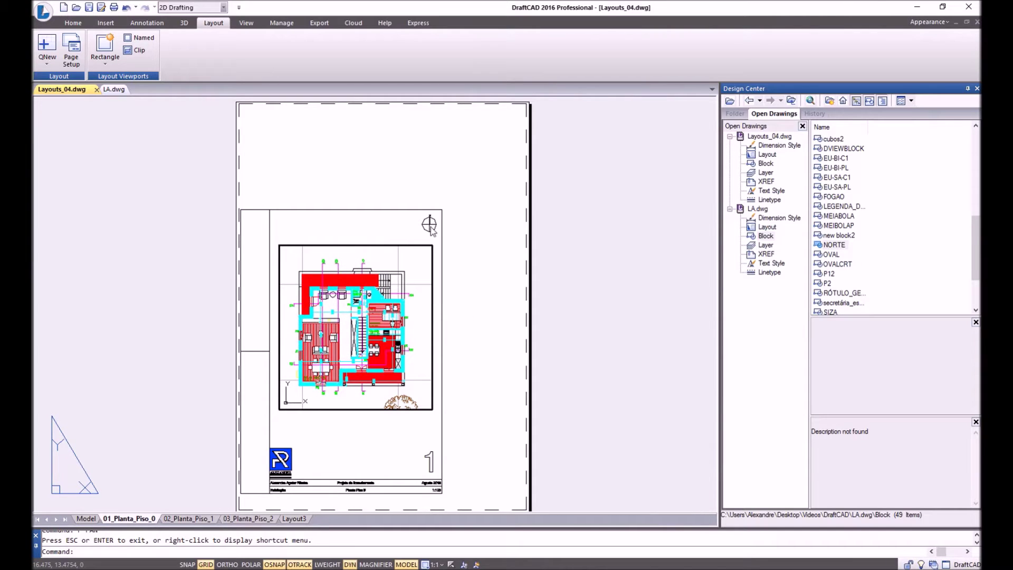
double_click(421, 190)
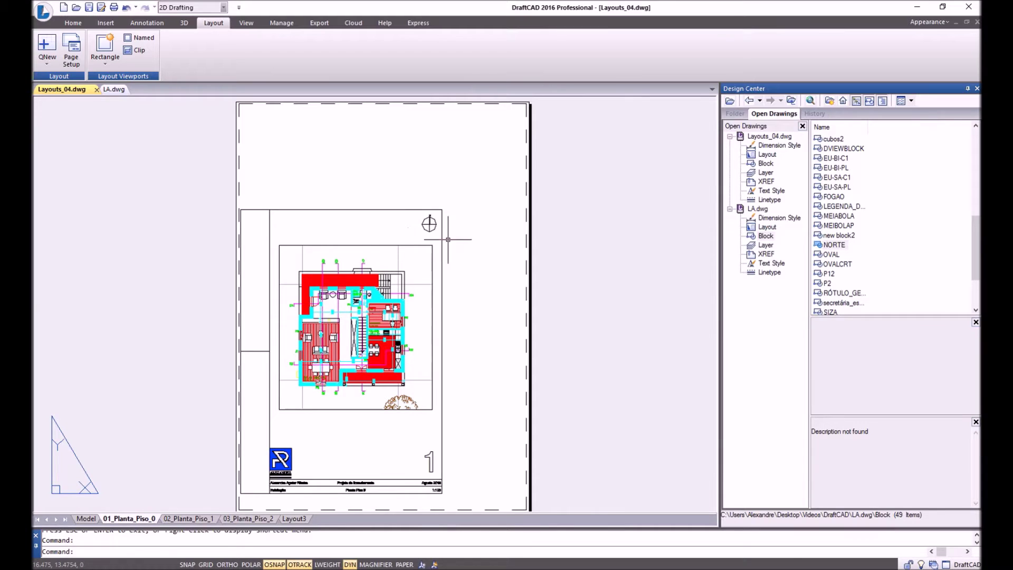
click(381, 231)
click(370, 246)
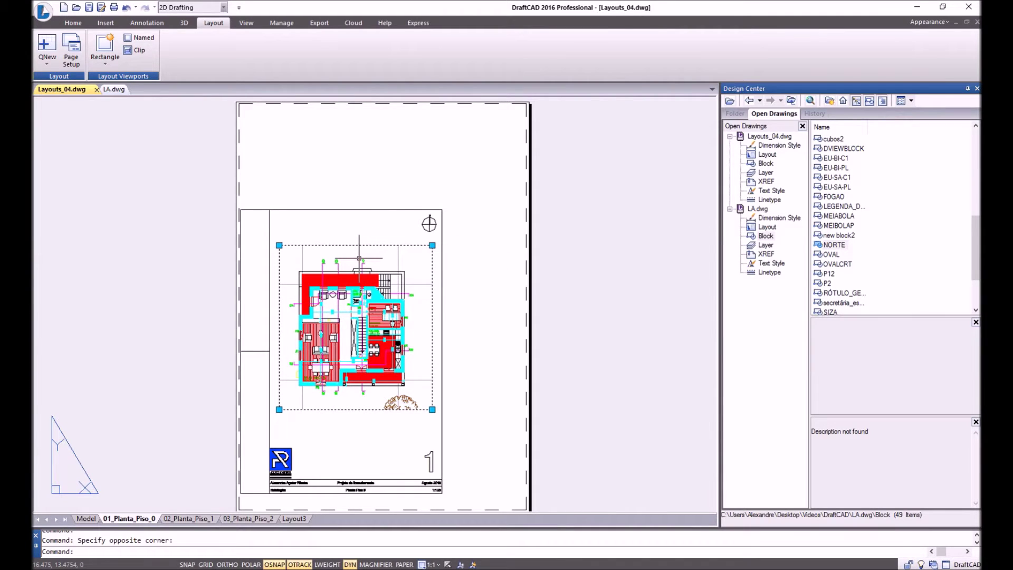
right_click(359, 240)
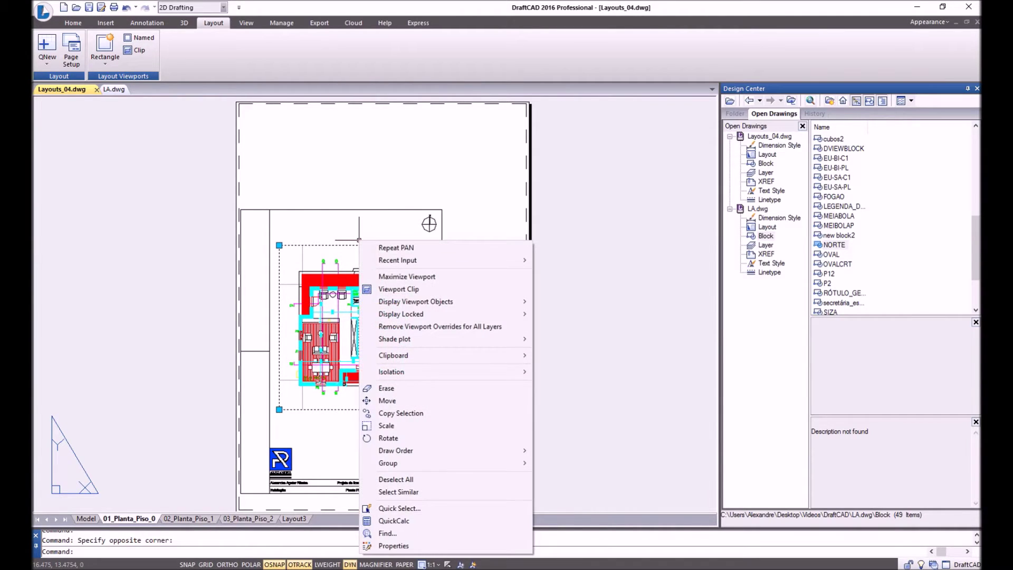
mouse_move(392, 314)
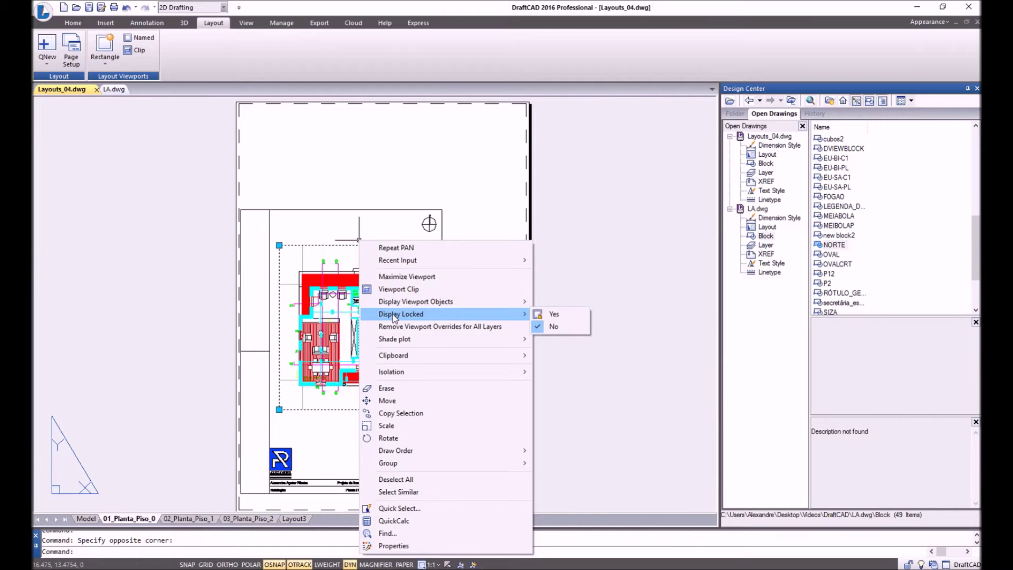
click(555, 315)
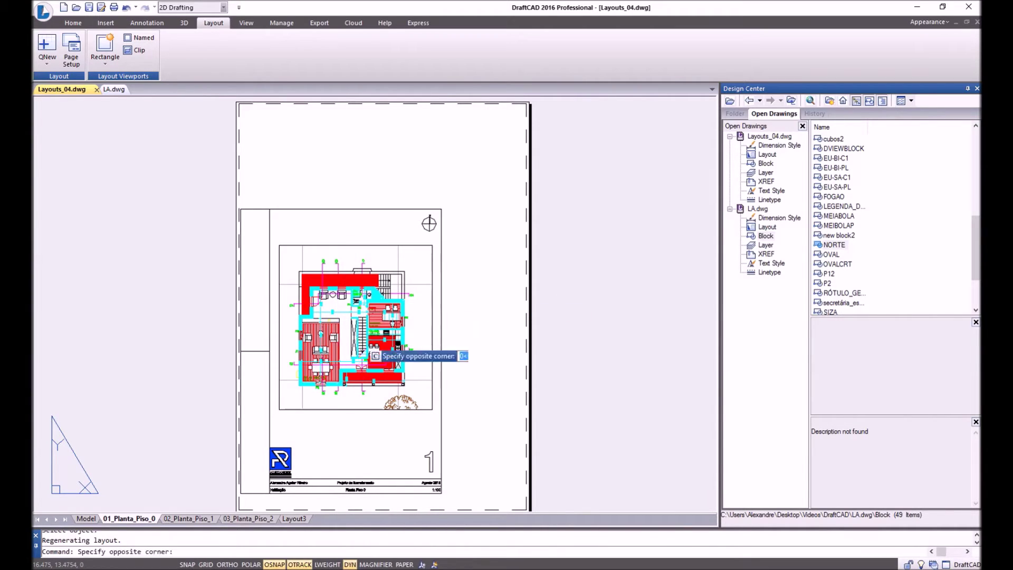
double_click(359, 339)
scroll(359, 339, up, 5)
scroll(359, 340, down, 5)
scroll(359, 339, up, 6)
scroll(359, 339, down, 8)
scroll(359, 339, up, 6)
scroll(359, 339, down, 4)
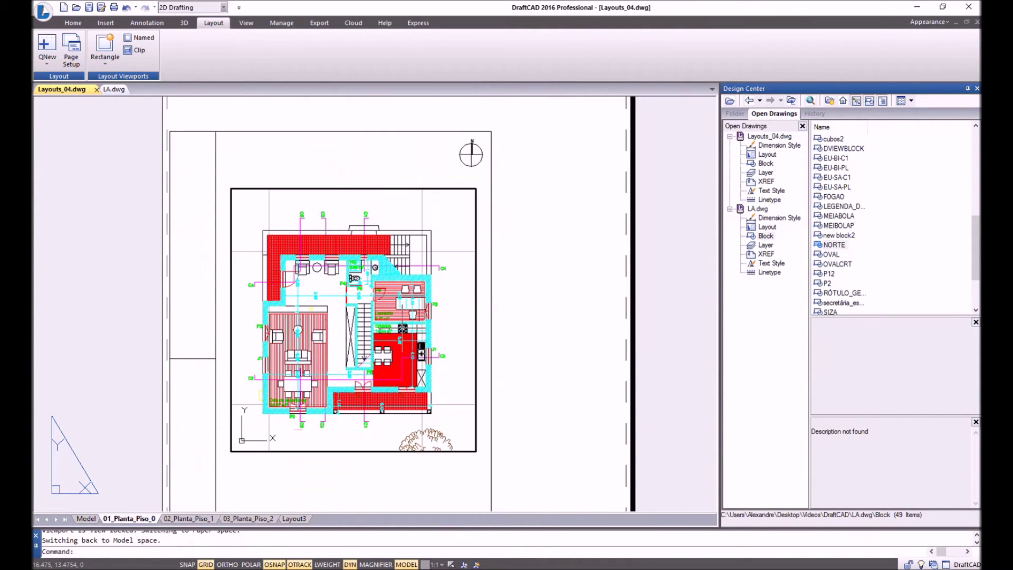
double_click(508, 302)
scroll(477, 312, down, 3)
scroll(464, 316, up, 6)
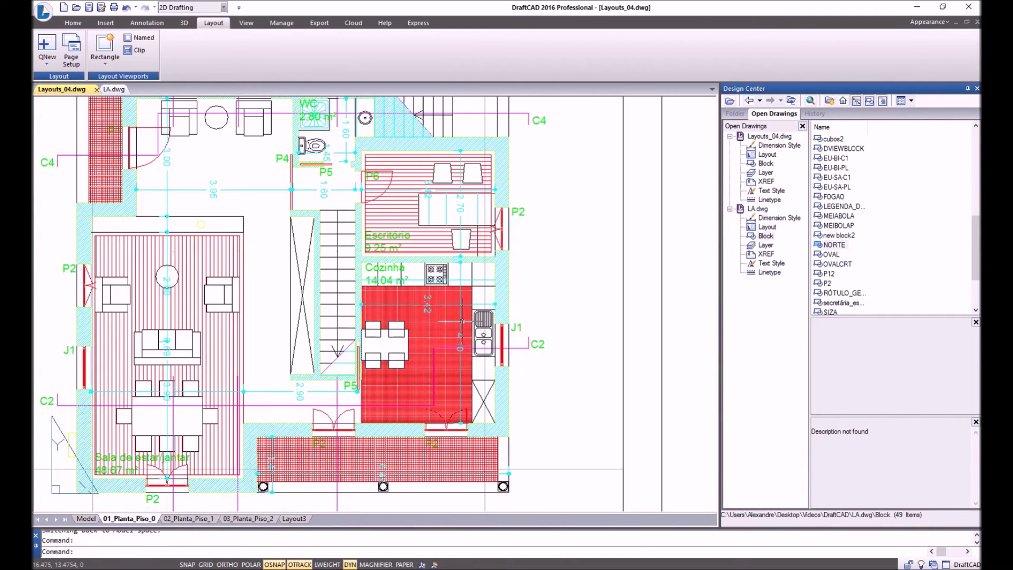
scroll(460, 319, down, 5)
double_click(459, 321)
key(Return)
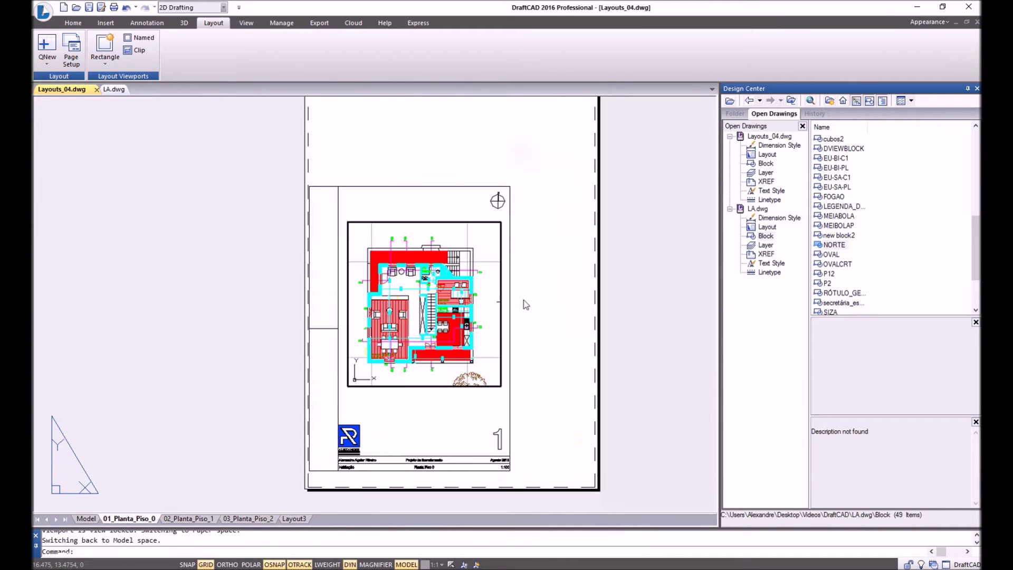
right_click(489, 281)
click(507, 285)
text(a)
key(Return)
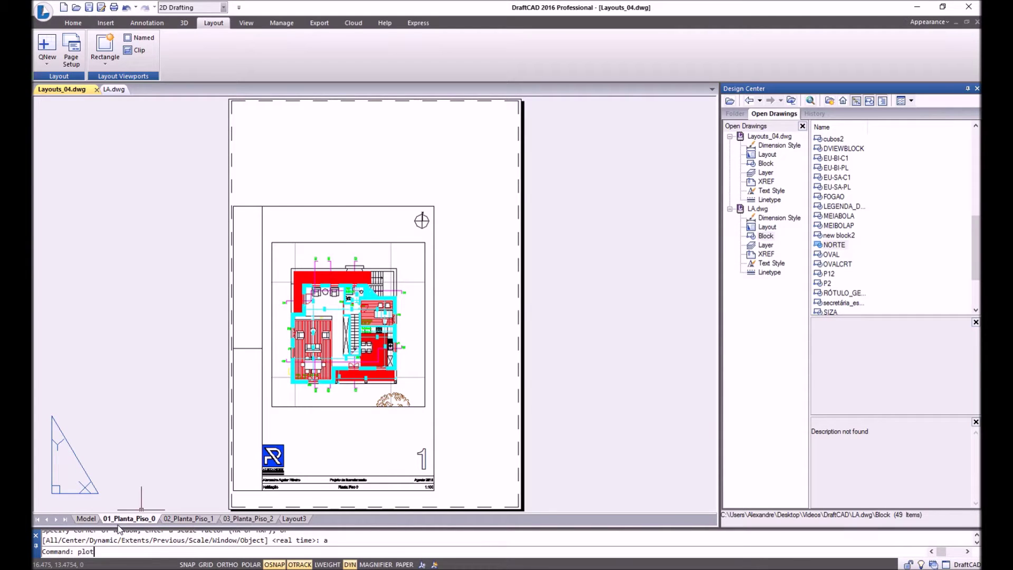
key(Return)
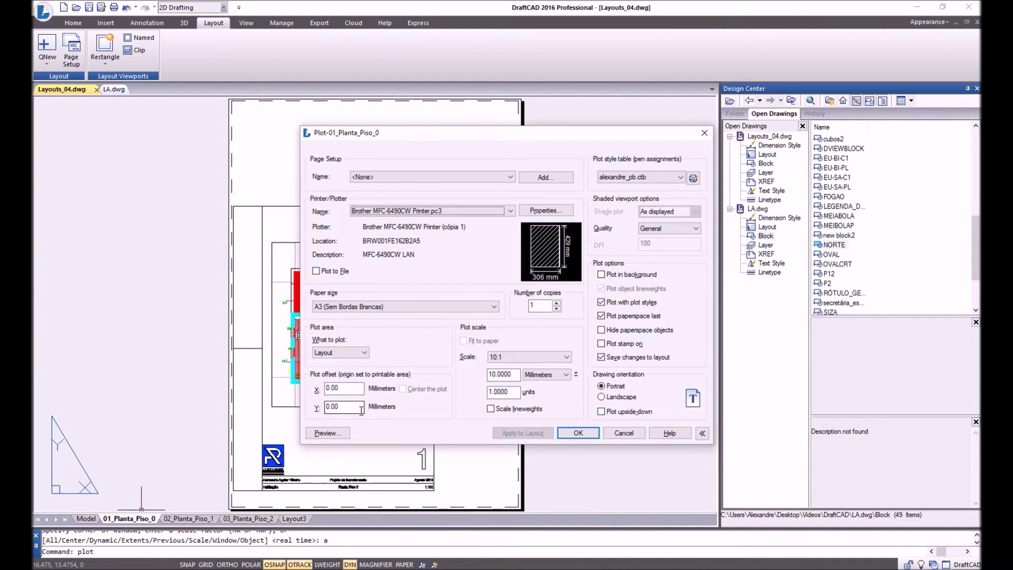
click(326, 432)
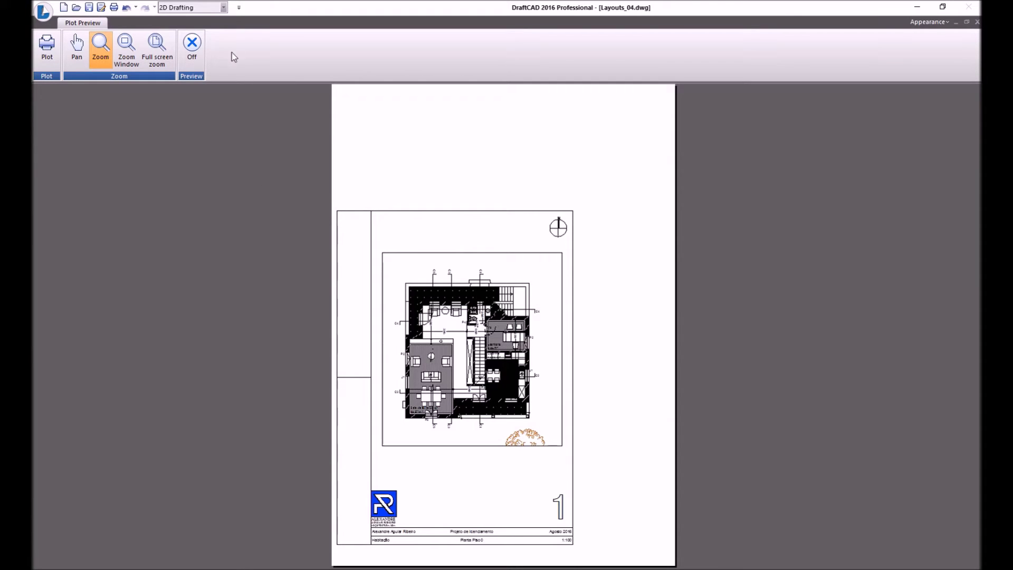
right_click(477, 292)
click(496, 297)
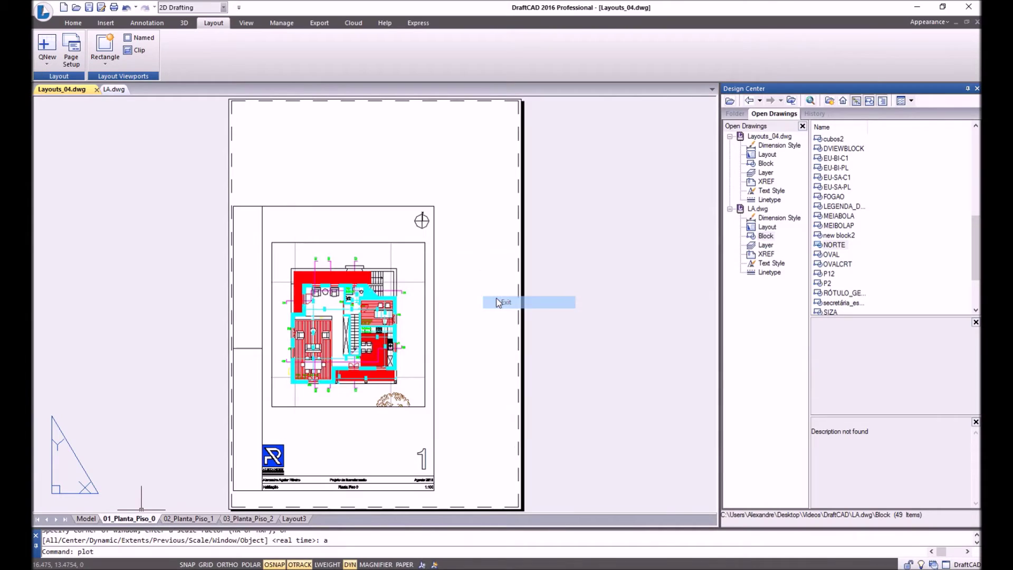
click(624, 433)
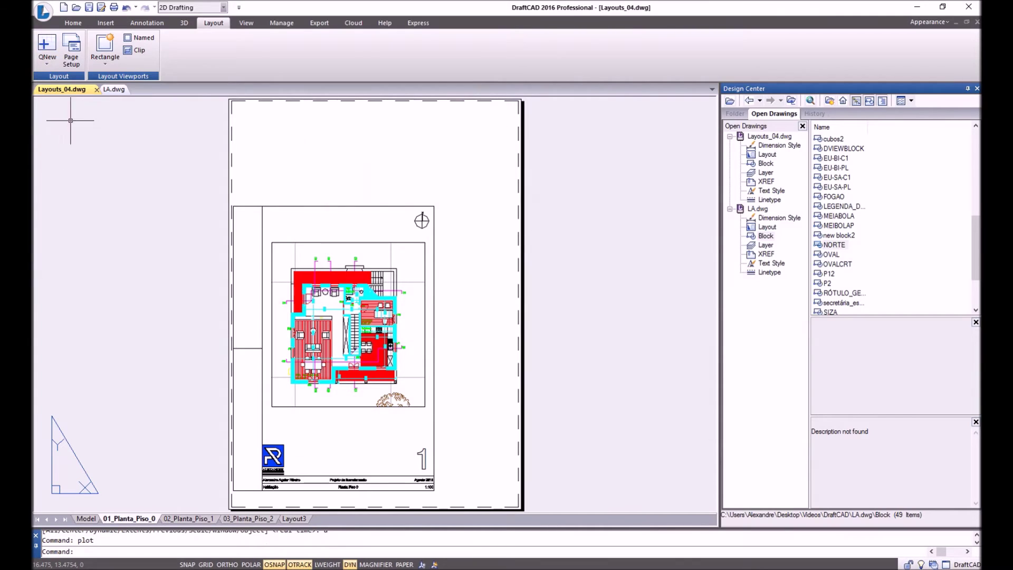
Add a new layer named JANELA_VIEWPORT in the Layer Properties Manager and apply it.
click(72, 23)
click(328, 52)
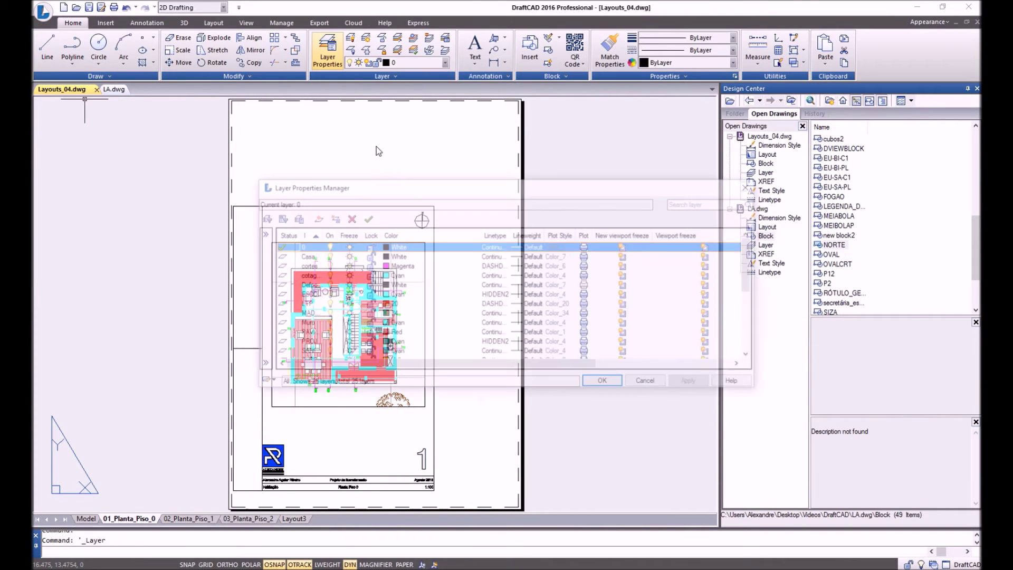
scroll(395, 338, down, 5)
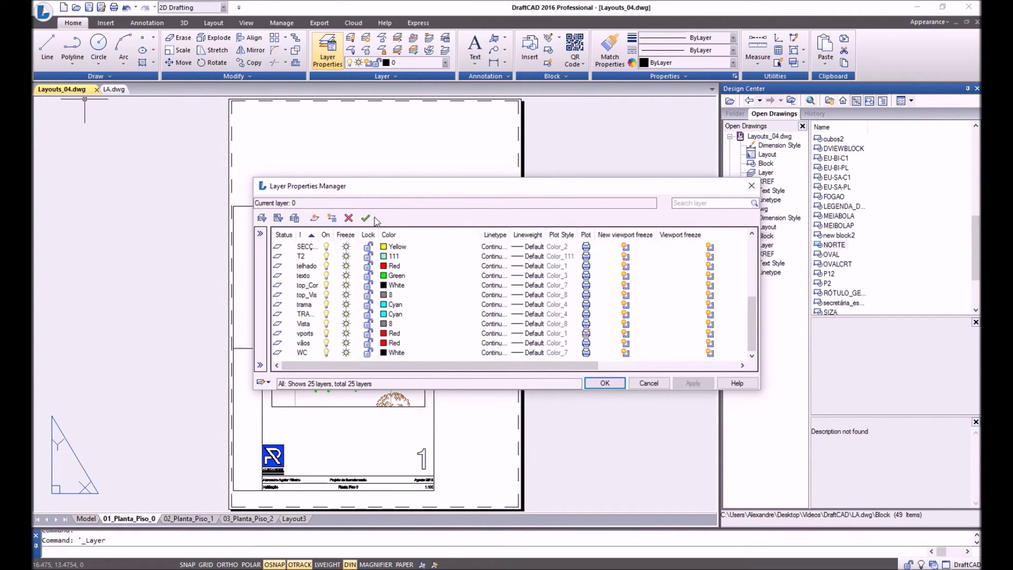
click(314, 218)
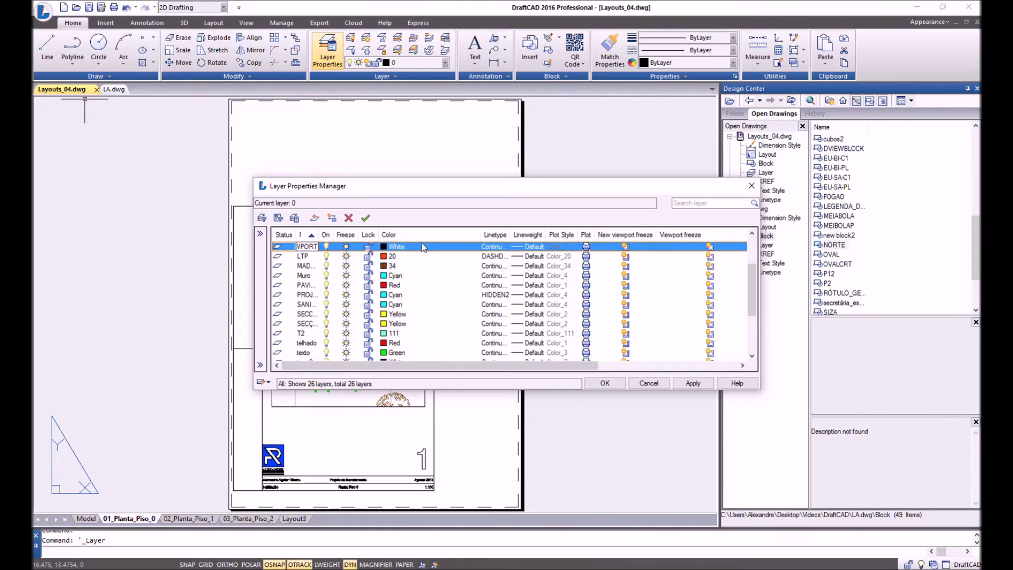
drag(319, 240, 369, 238)
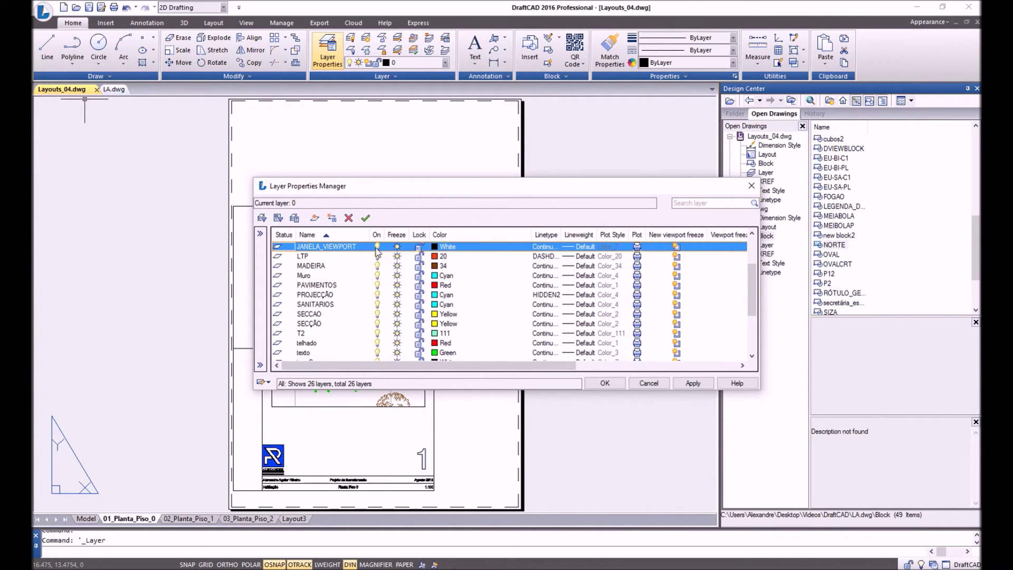
click(691, 383)
click(618, 386)
click(425, 343)
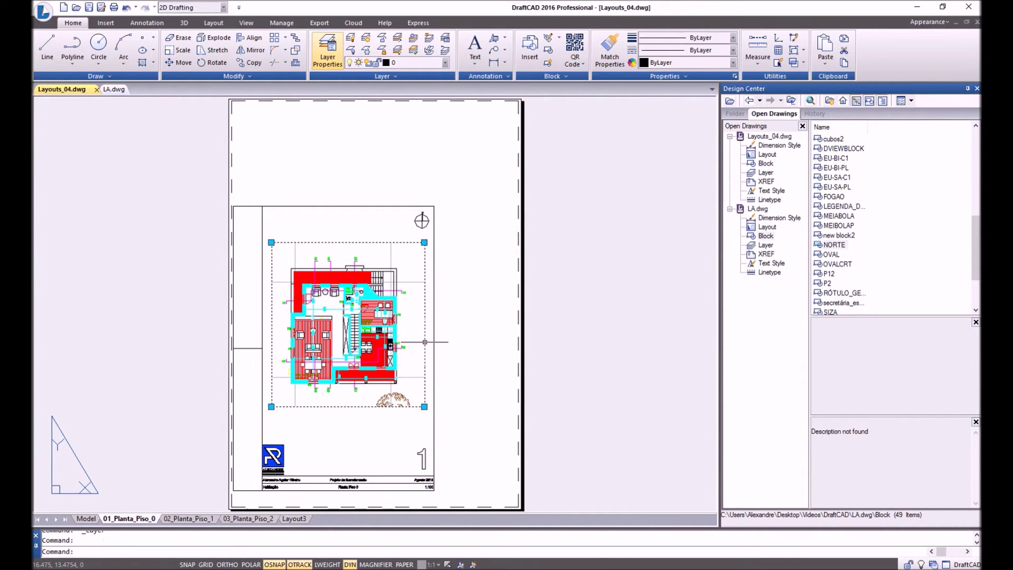
Move the selected viewport onto the JANELA_VIEWPORT layer and freeze that layer.
click(417, 63)
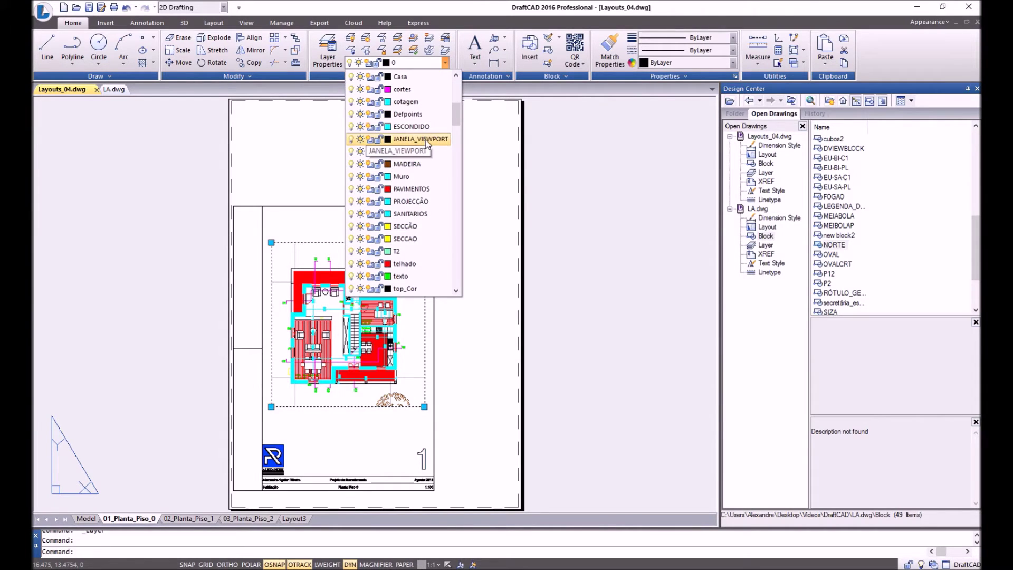
click(422, 139)
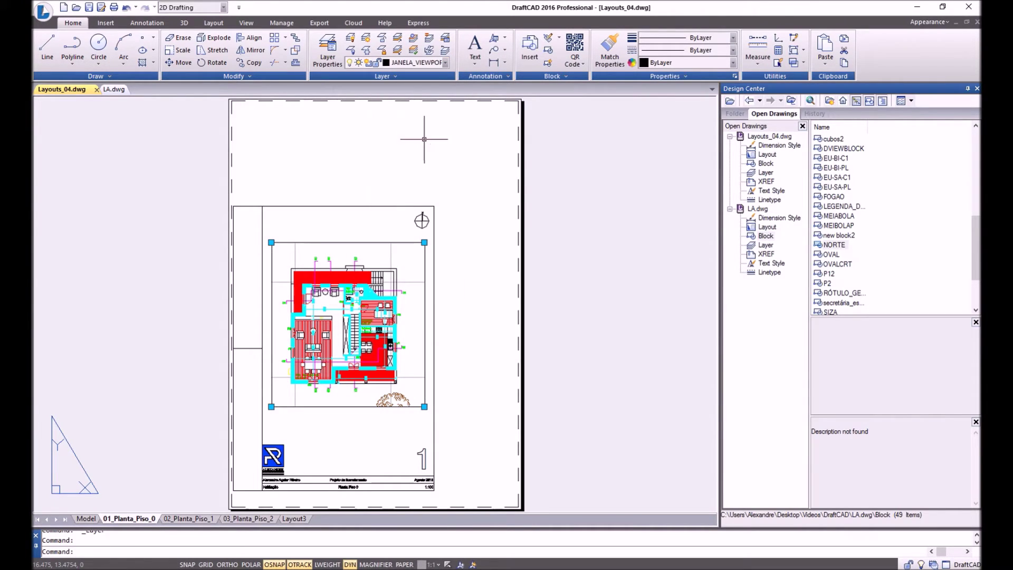
click(376, 64)
click(360, 77)
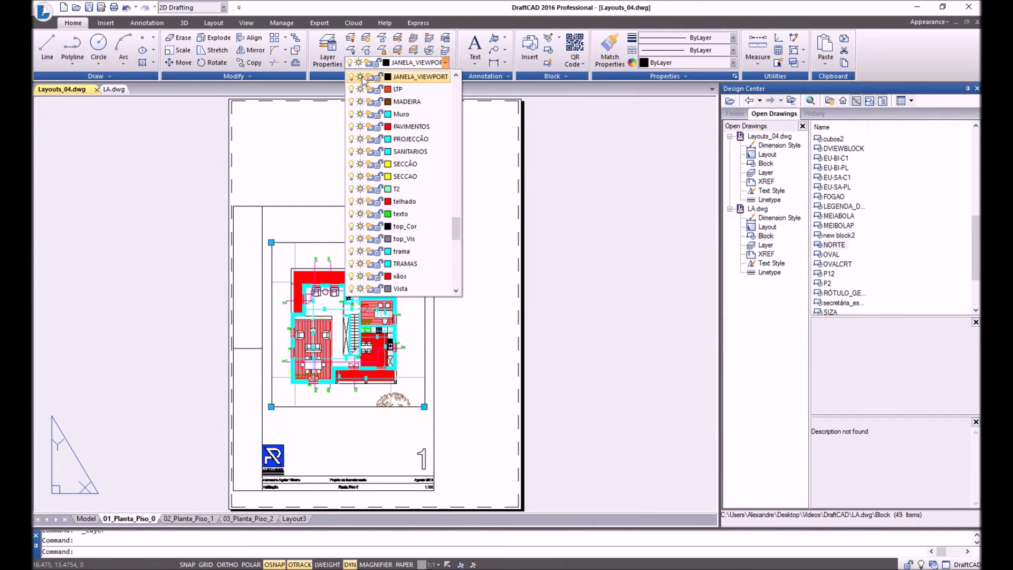
click(500, 226)
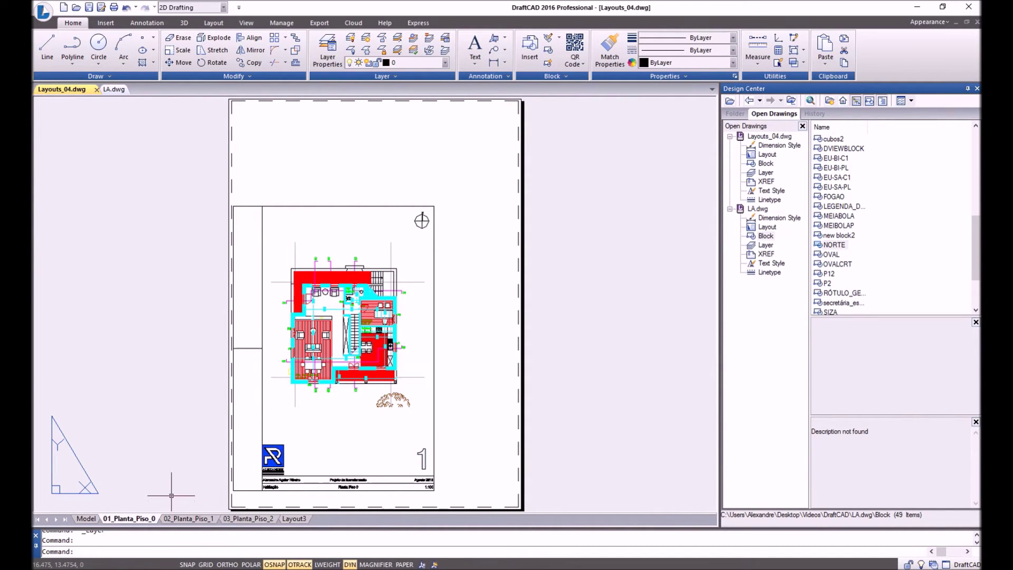
Check the hidden viewport border in the PLOT preview, then cancel plotting.
text(plot)
key(Return)
click(328, 433)
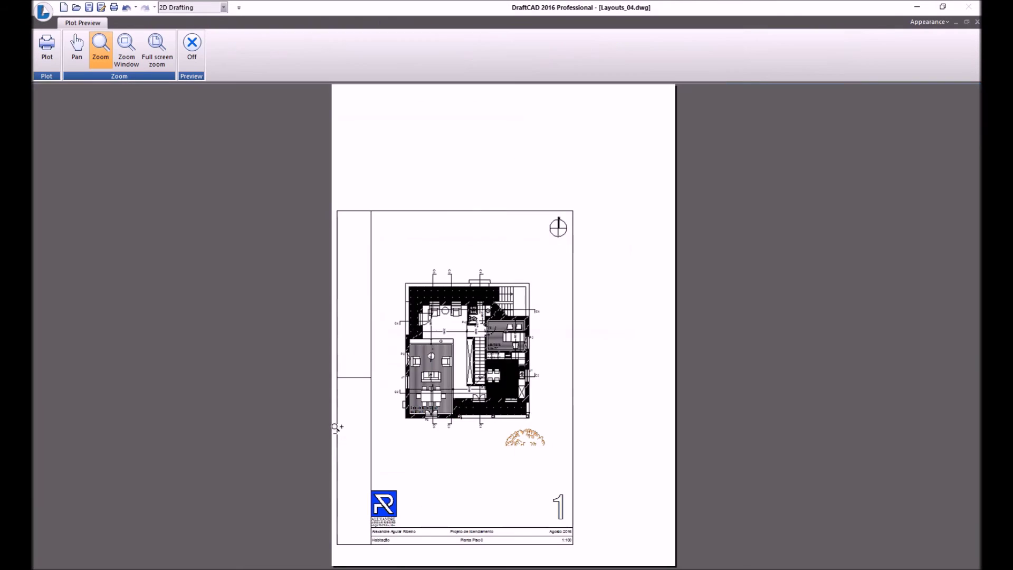
right_click(490, 285)
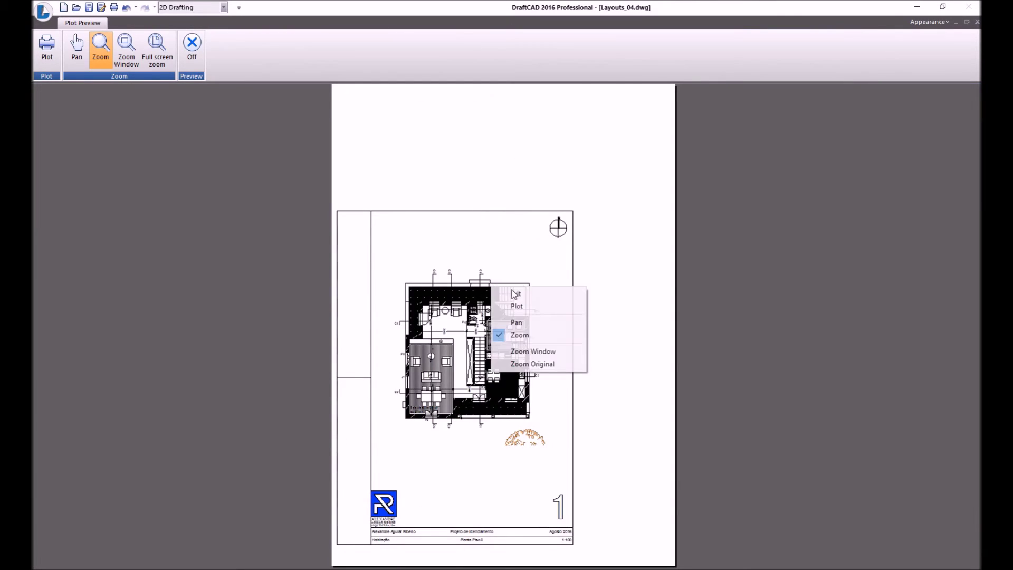
click(498, 291)
click(623, 433)
double_click(341, 272)
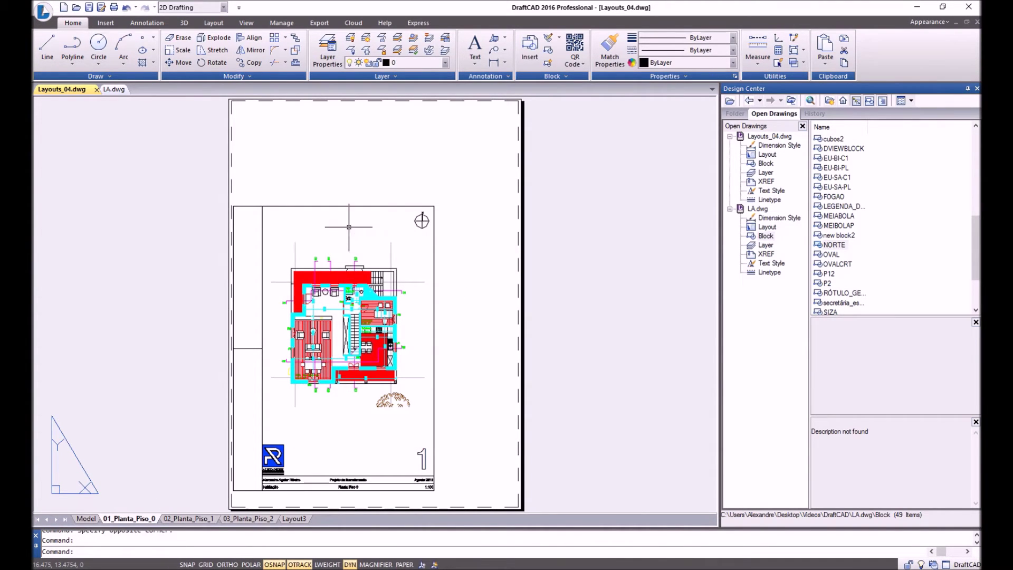
Thaw the JANELA_VIEWPORT layer from the ribbon layer list.
double_click(355, 233)
click(405, 63)
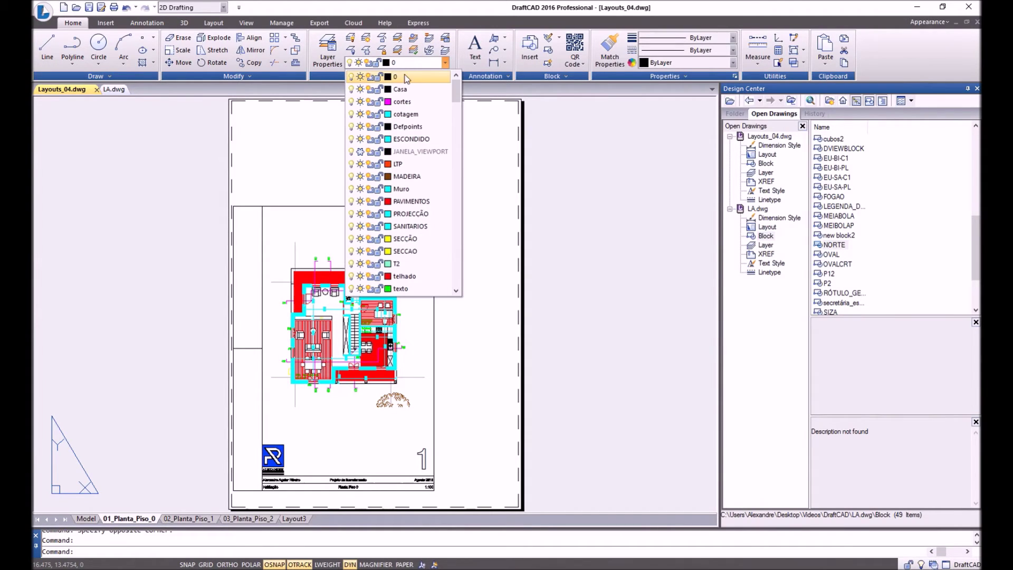
click(360, 152)
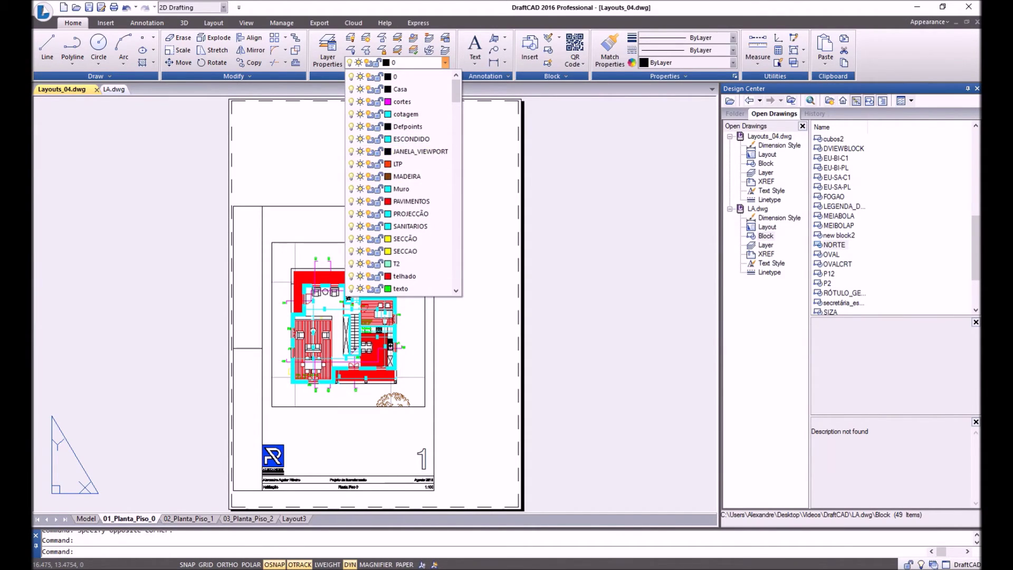
Give JANELA_VIEWPORT colour 142 and turn off its plotting in Layer Properties.
click(321, 62)
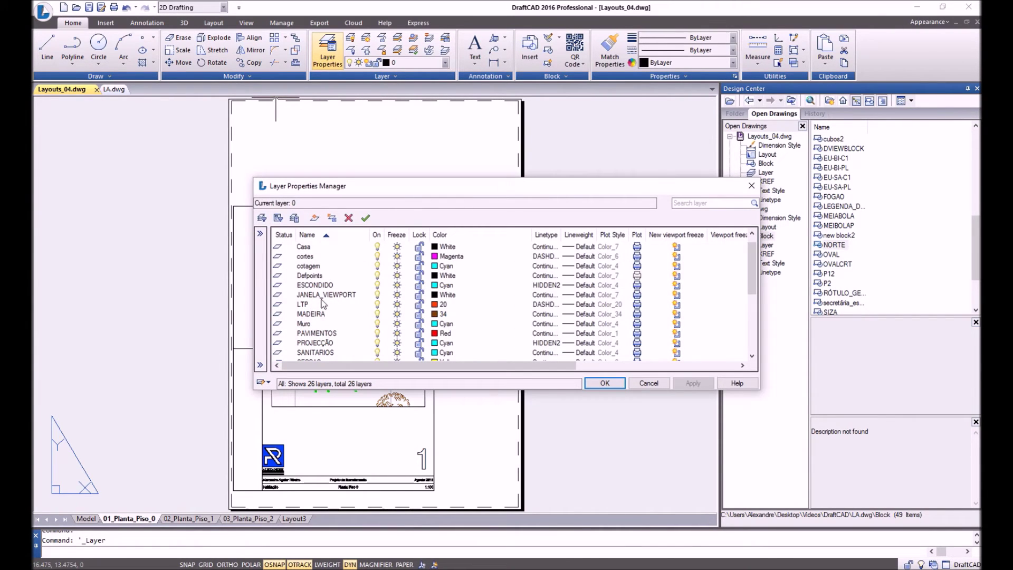
click(332, 296)
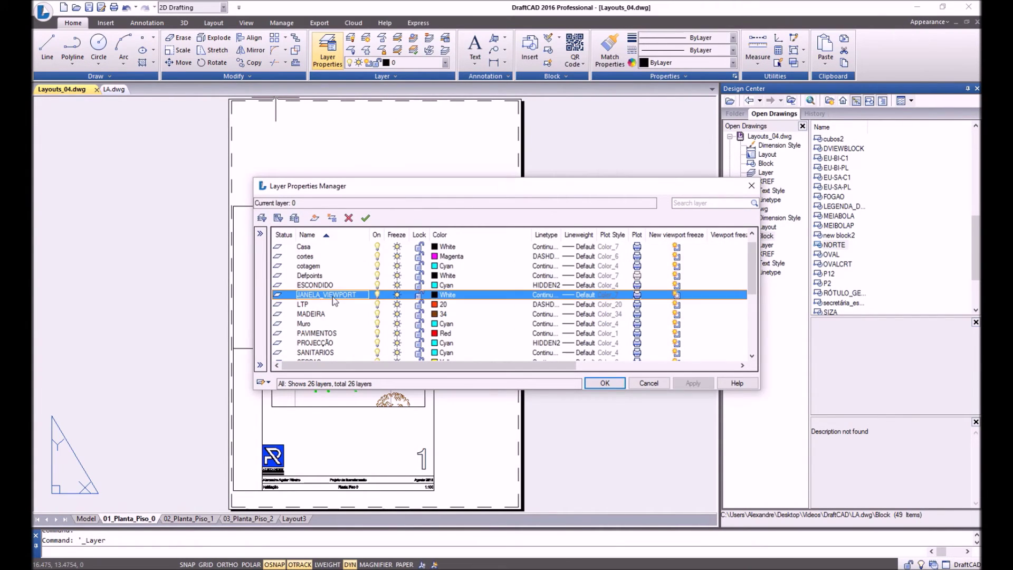
click(441, 299)
click(522, 242)
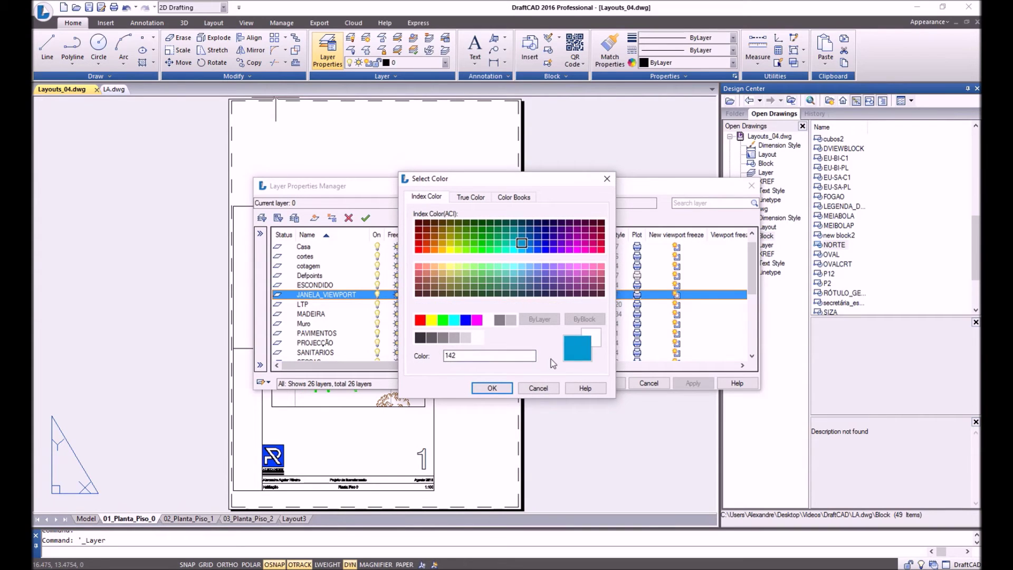
click(492, 388)
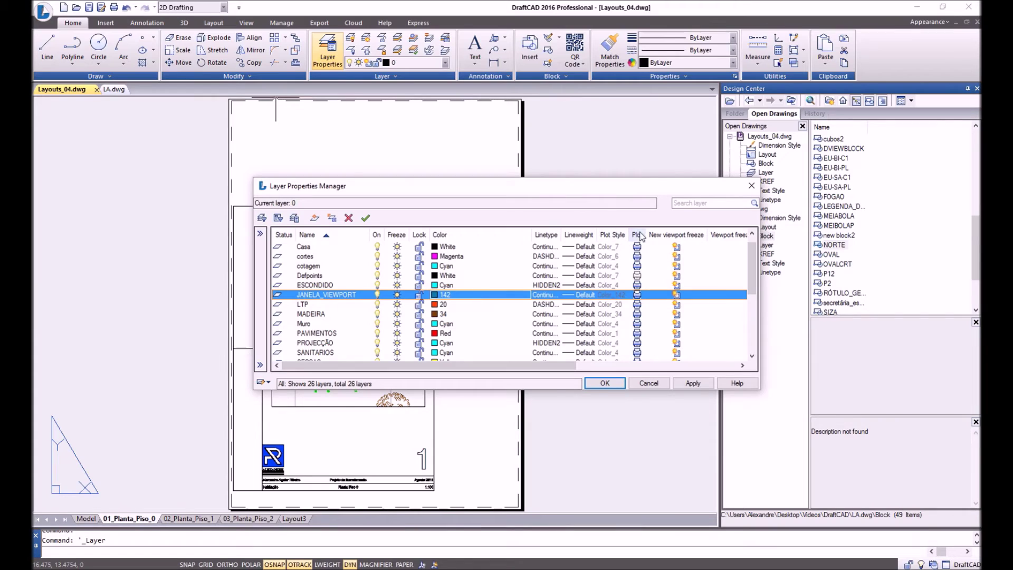
click(638, 296)
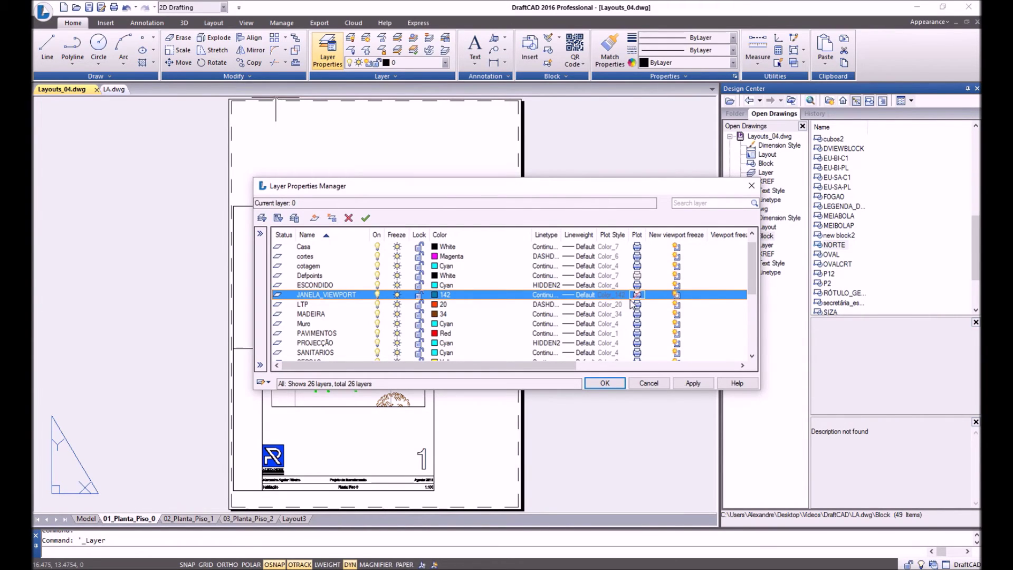
click(693, 383)
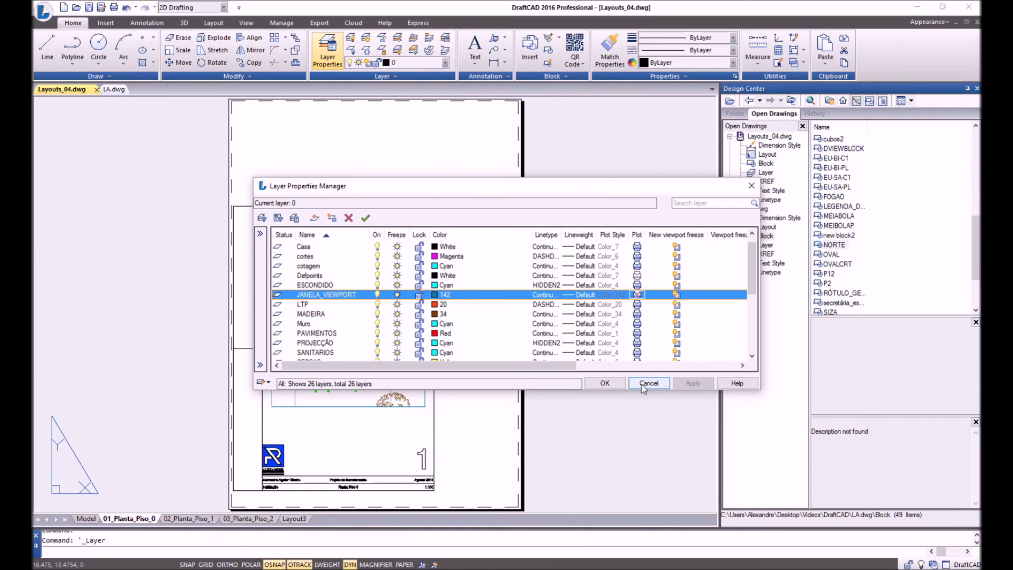
click(605, 383)
click(425, 325)
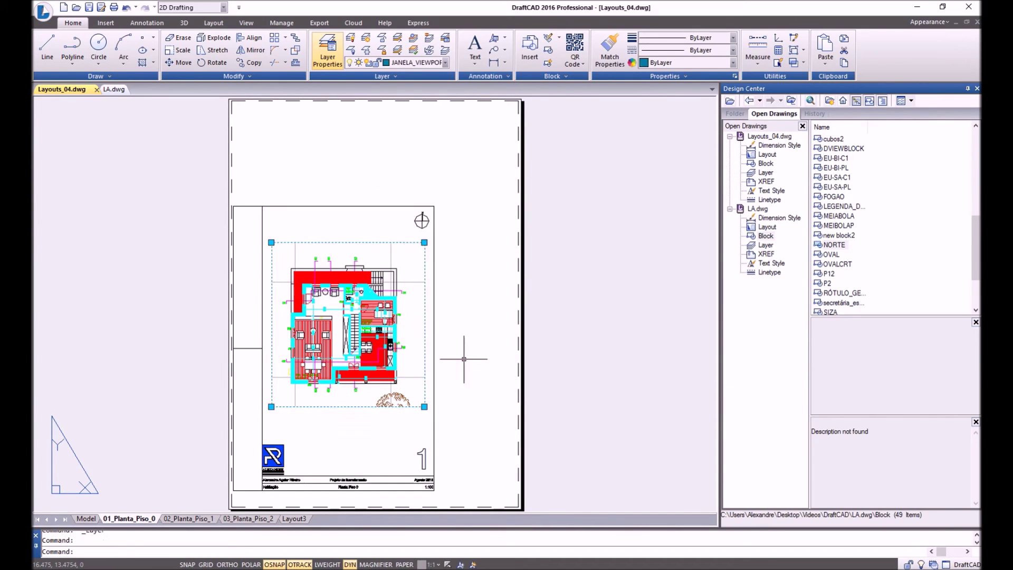
key(Escape)
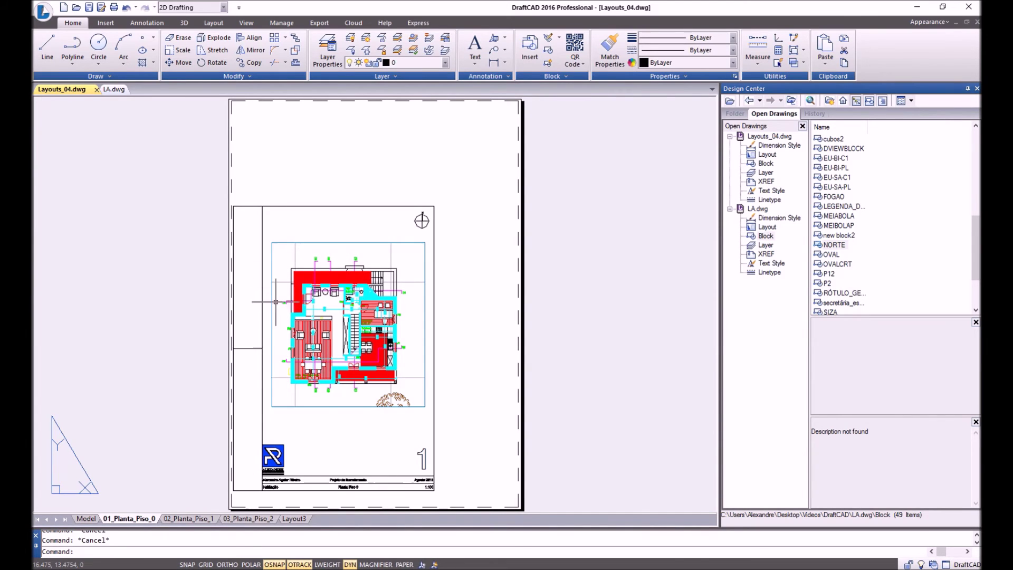
text(PLOT)
key(Return)
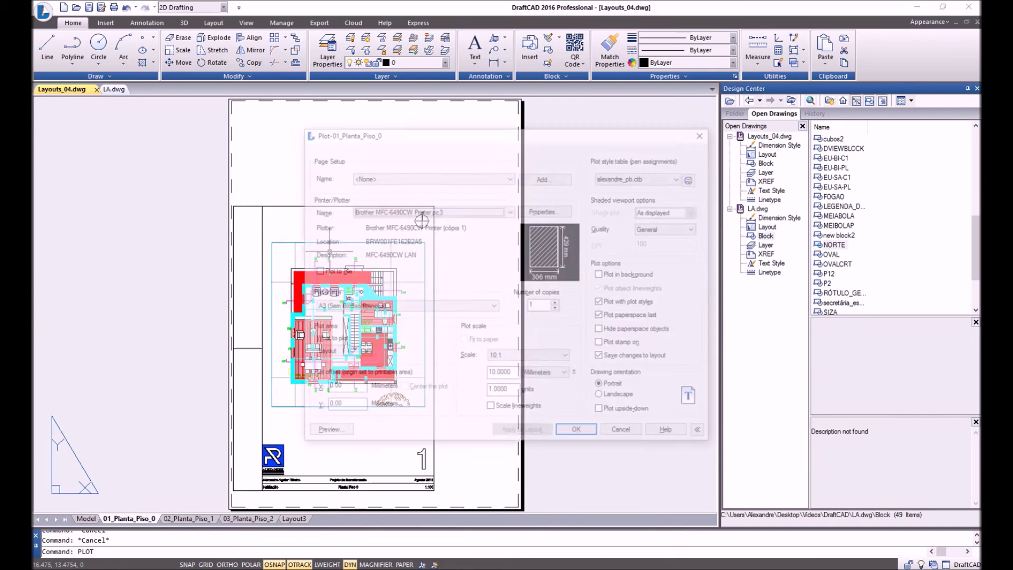
click(323, 434)
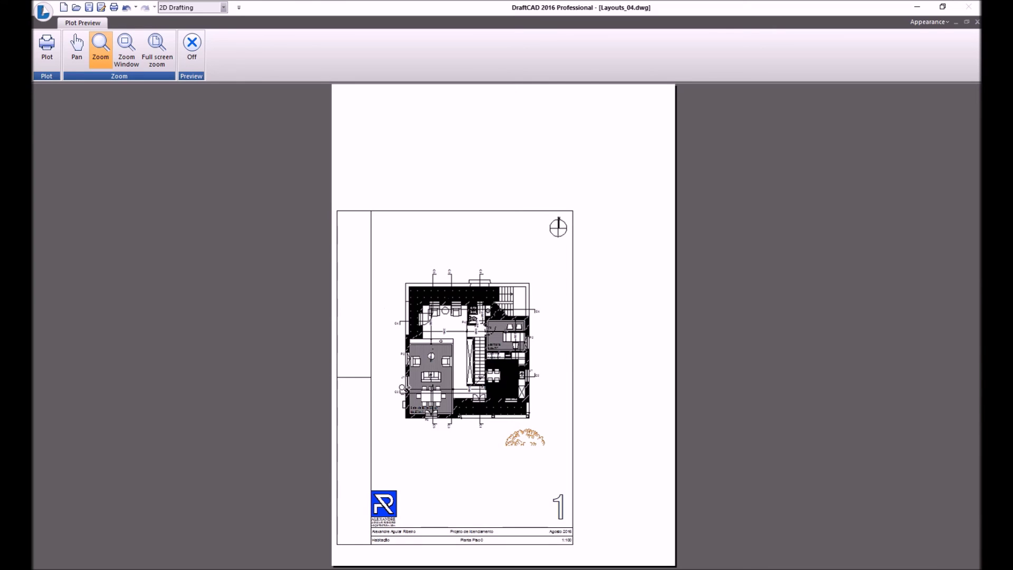
right_click(449, 262)
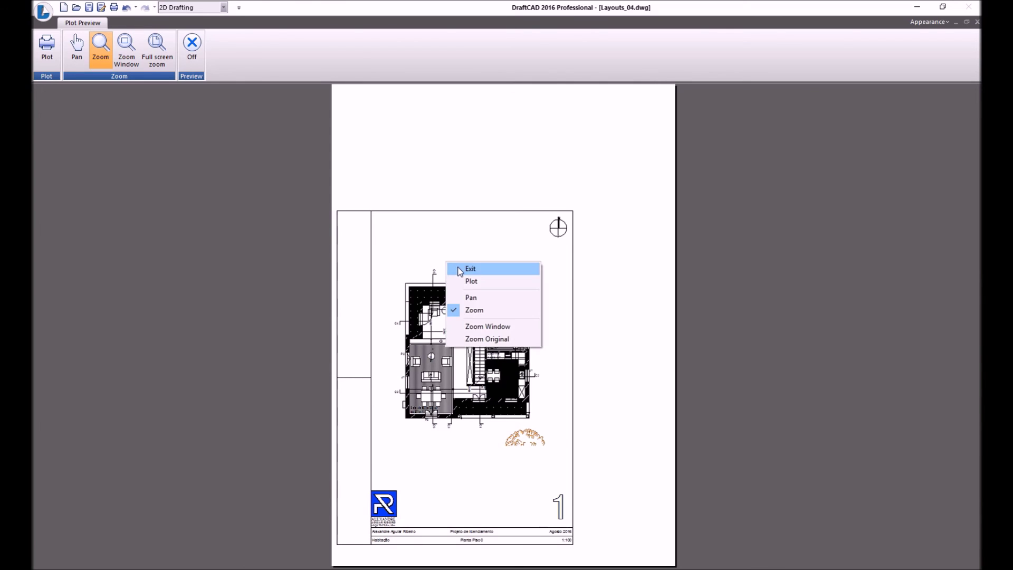
click(465, 269)
click(607, 437)
click(422, 221)
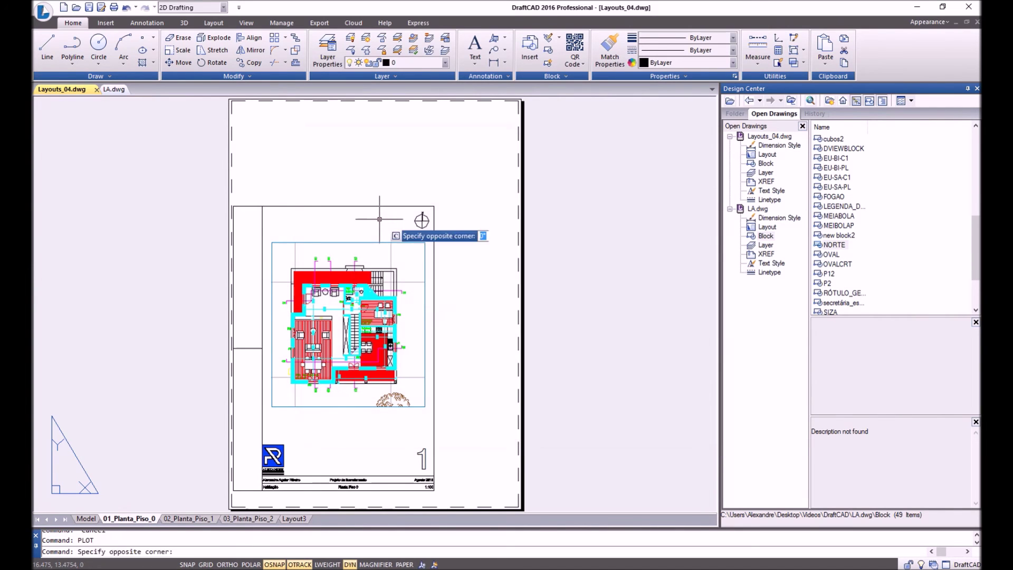
Drag the viewport's top-right grip down and left to shrink it toward the plan.
key(Escape)
click(424, 242)
click(424, 242)
click(405, 255)
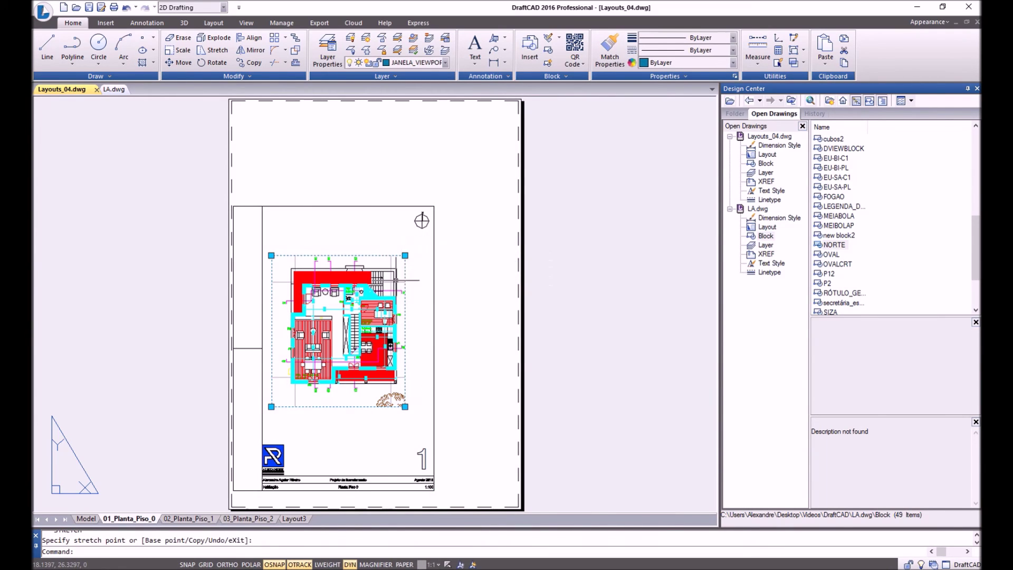
scroll(333, 301, up, 3)
scroll(417, 275, down, 2)
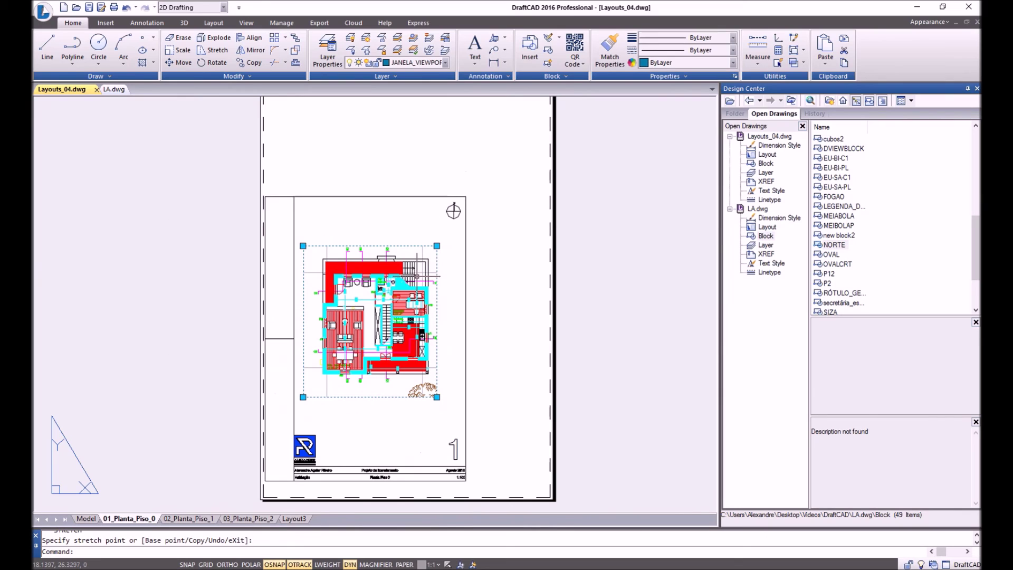